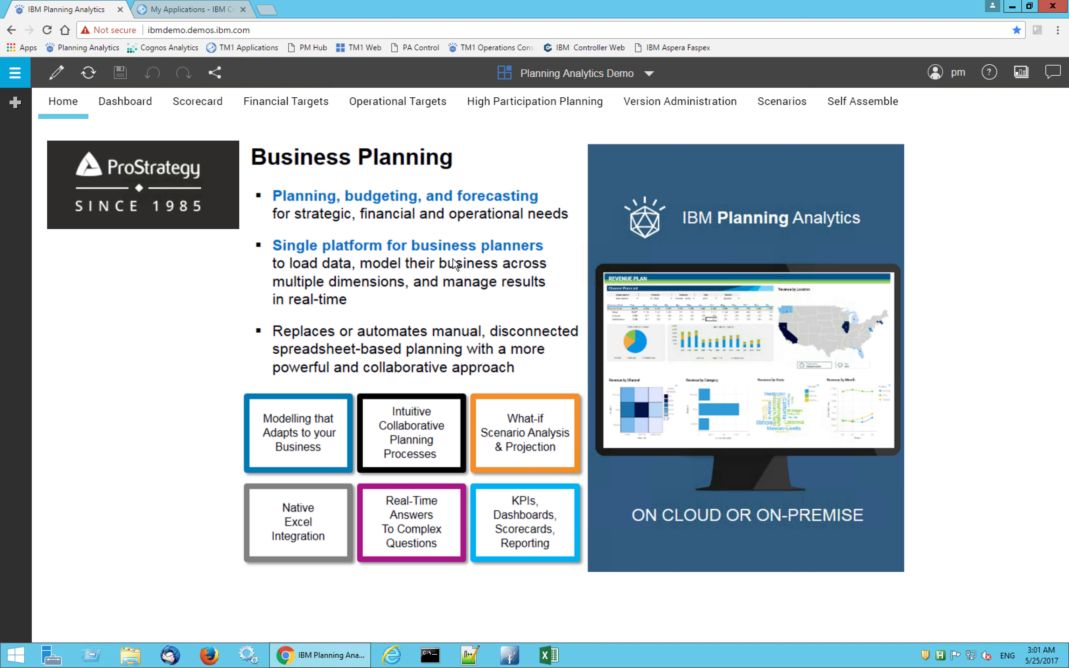
Open the Dashboard and compare the Budget and Actual figures, ending with Budget selected
{"action": "left_click", "coordinate": [137, 111]}
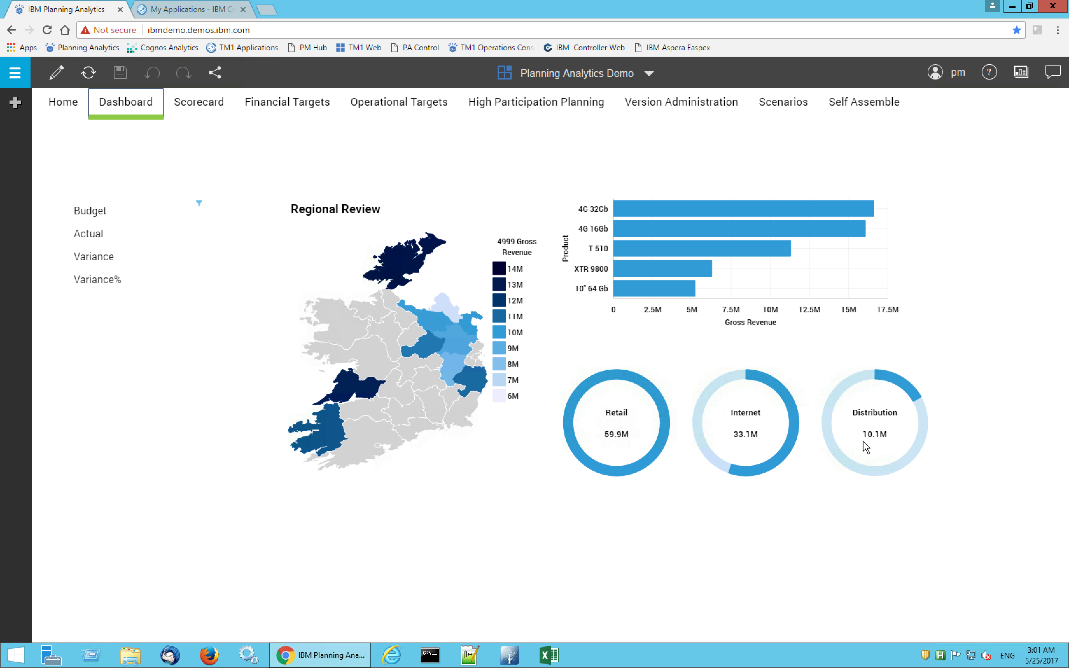
{"action": "left_click", "coordinate": [94, 212]}
{"action": "mouse_move", "coordinate": [94, 212]}
{"action": "left_click", "coordinate": [98, 234]}
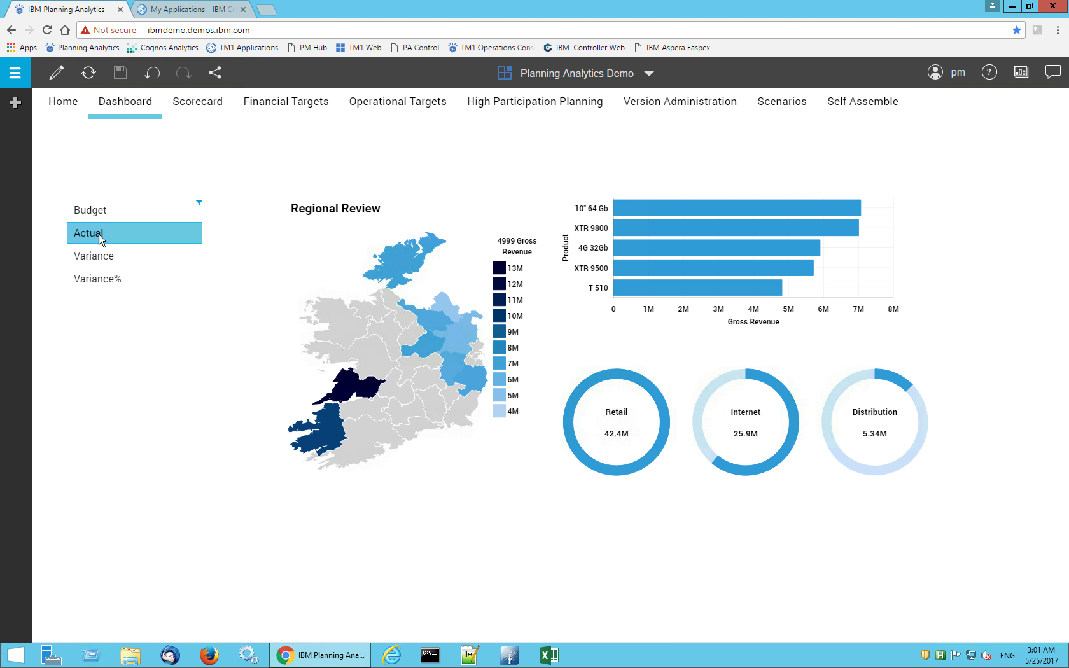
{"action": "left_click", "coordinate": [98, 212]}
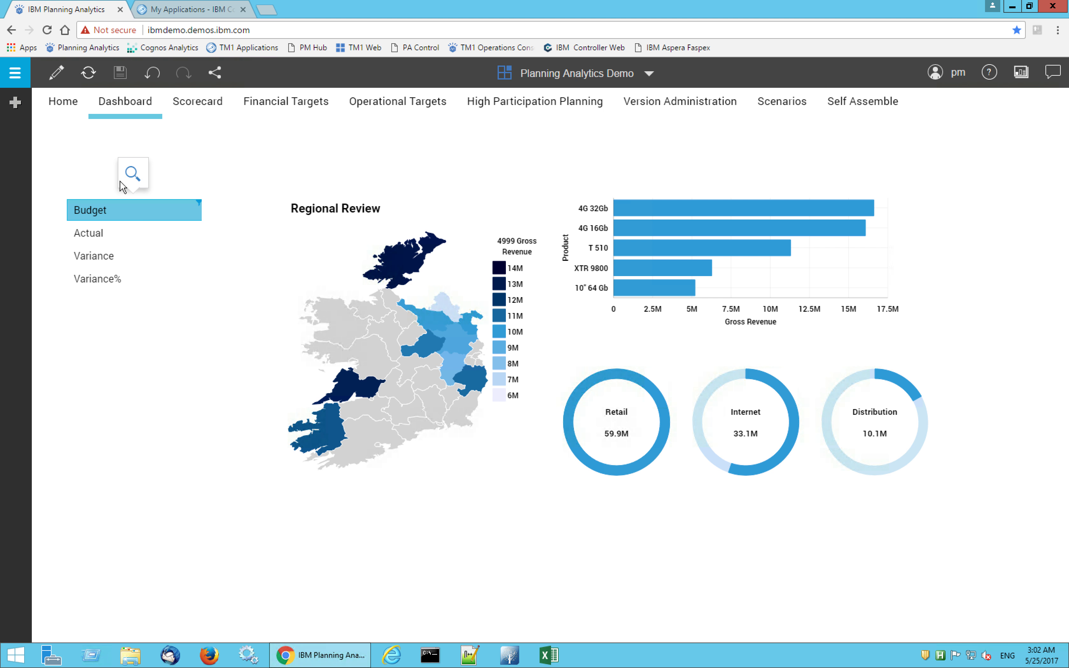
Review the Scorecard and the Financial Targets for Total Operating Expense
{"action": "left_click", "coordinate": [199, 102]}
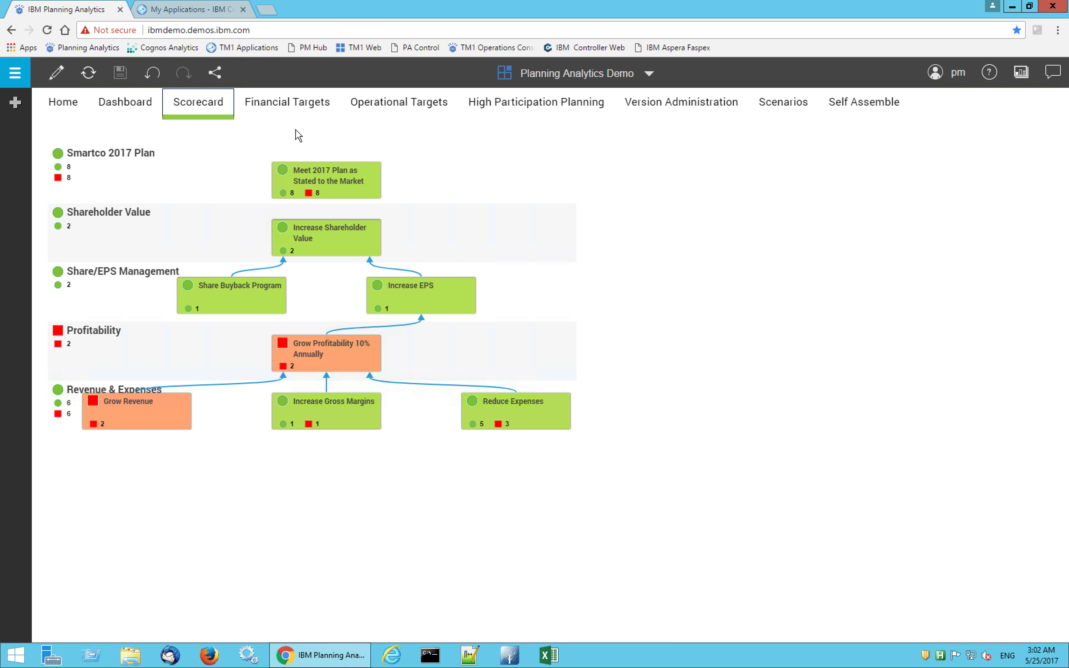
{"action": "left_click", "coordinate": [289, 109]}
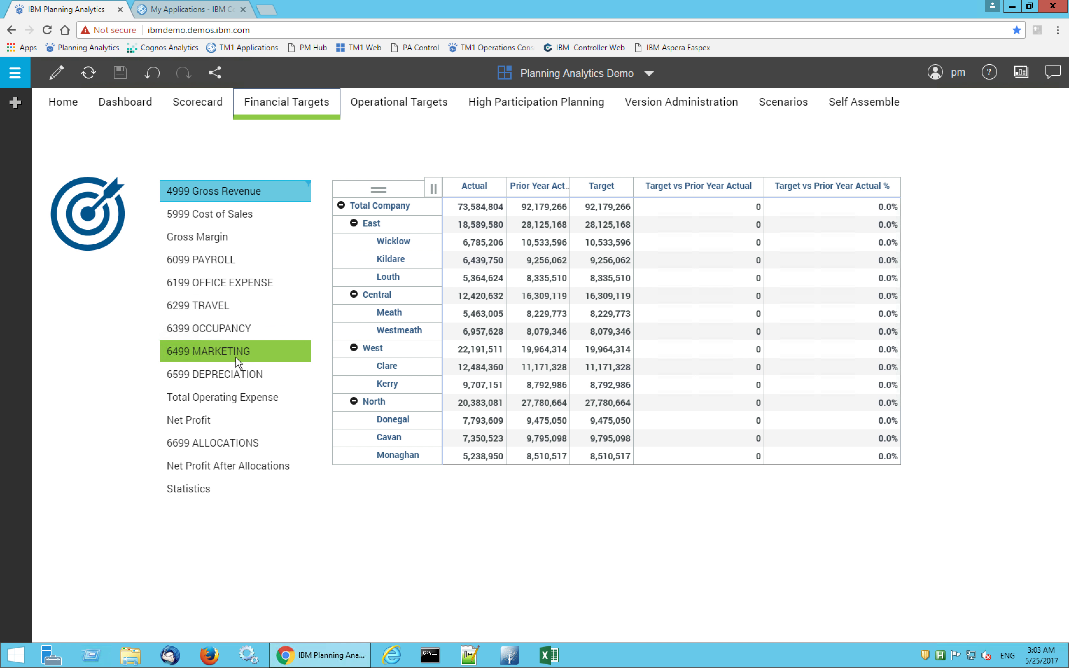
{"action": "left_click", "coordinate": [245, 399]}
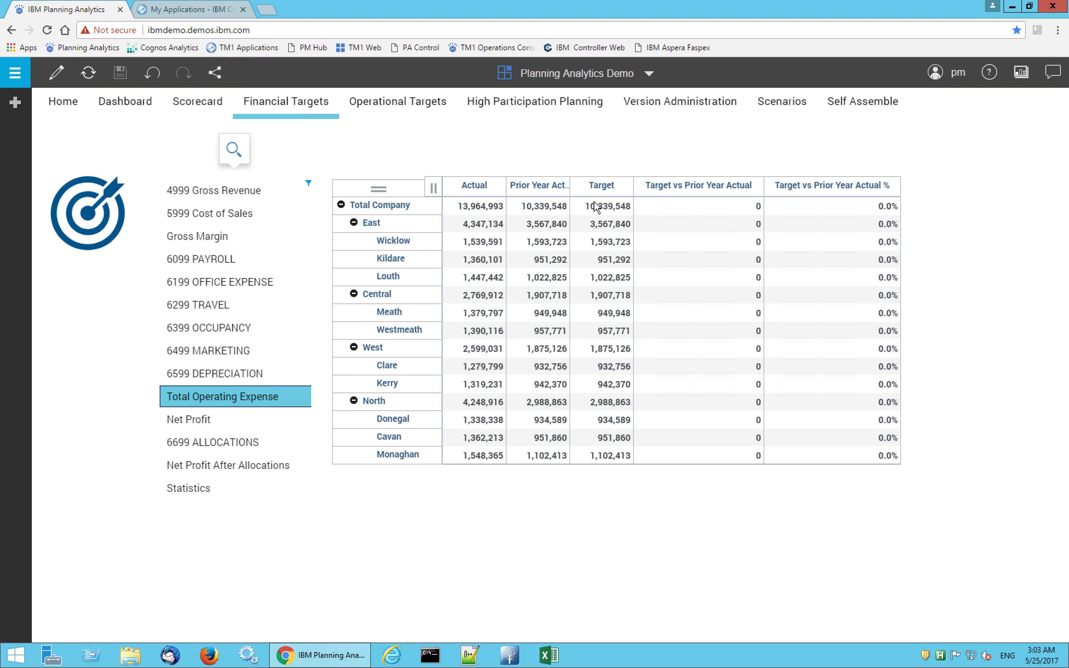
Set the Total Company target for 4999 Gross Revenue to 100m
{"action": "left_click", "coordinate": [201, 187]}
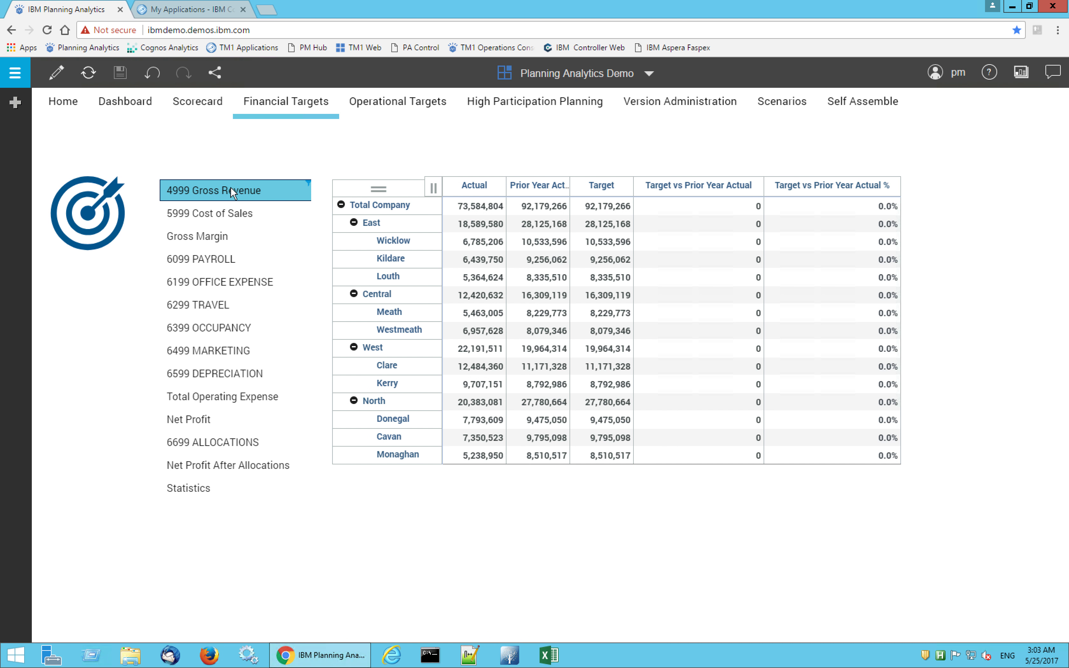
{"action": "left_click", "coordinate": [604, 209]}
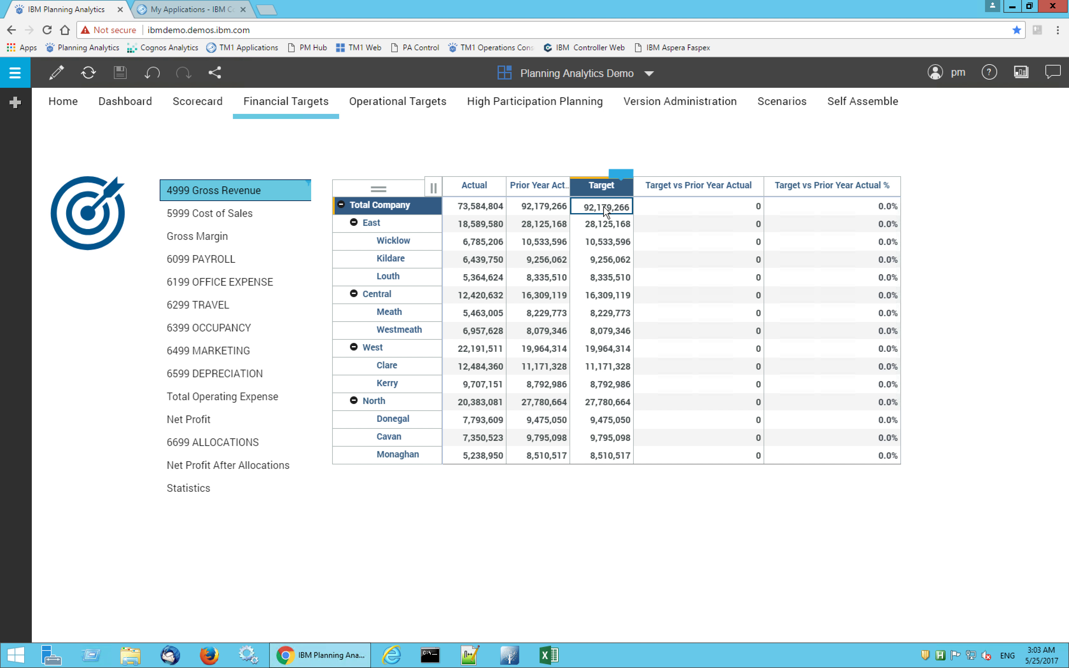
{"action": "double_click", "coordinate": [604, 209]}
{"action": "type", "text": "100m"}
{"action": "key", "text": "Return"}
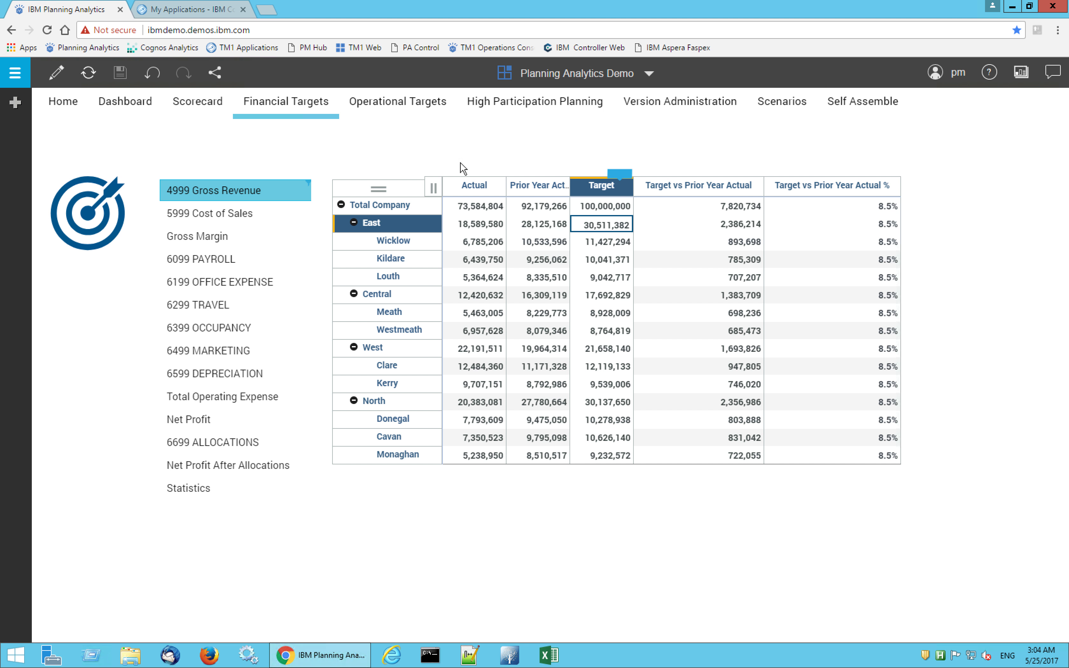
In Operational Targets, widen the Sales Volumes column and put a hold on the Product Total Enquiries value
{"action": "left_click", "coordinate": [414, 113]}
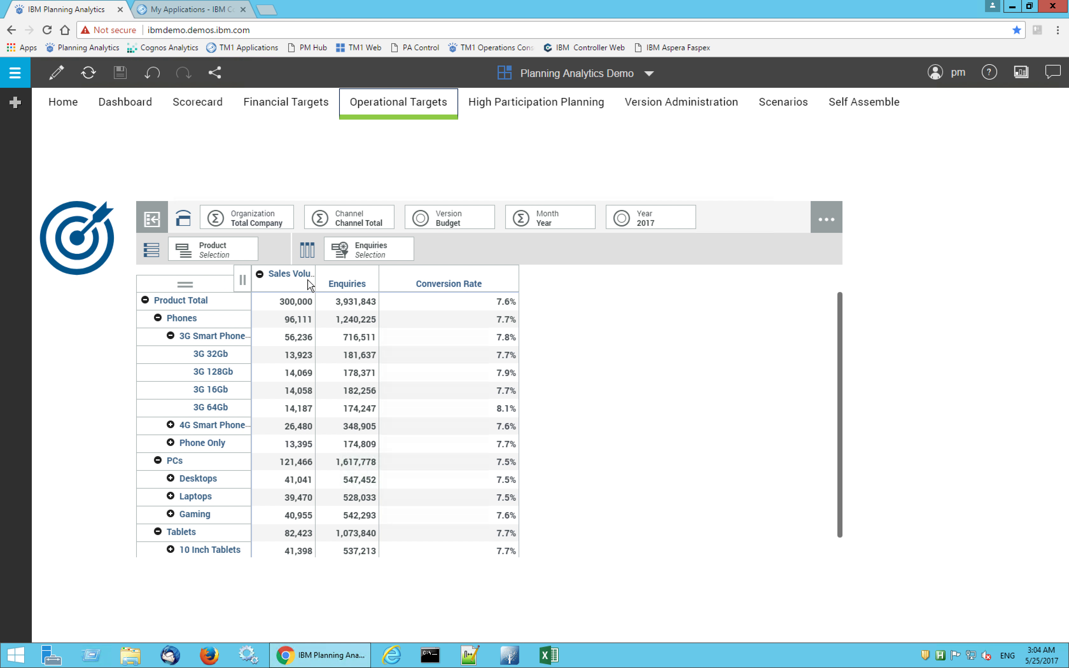
{"action": "left_click_drag", "start_coordinate": [316, 283], "coordinate": [344, 283]}
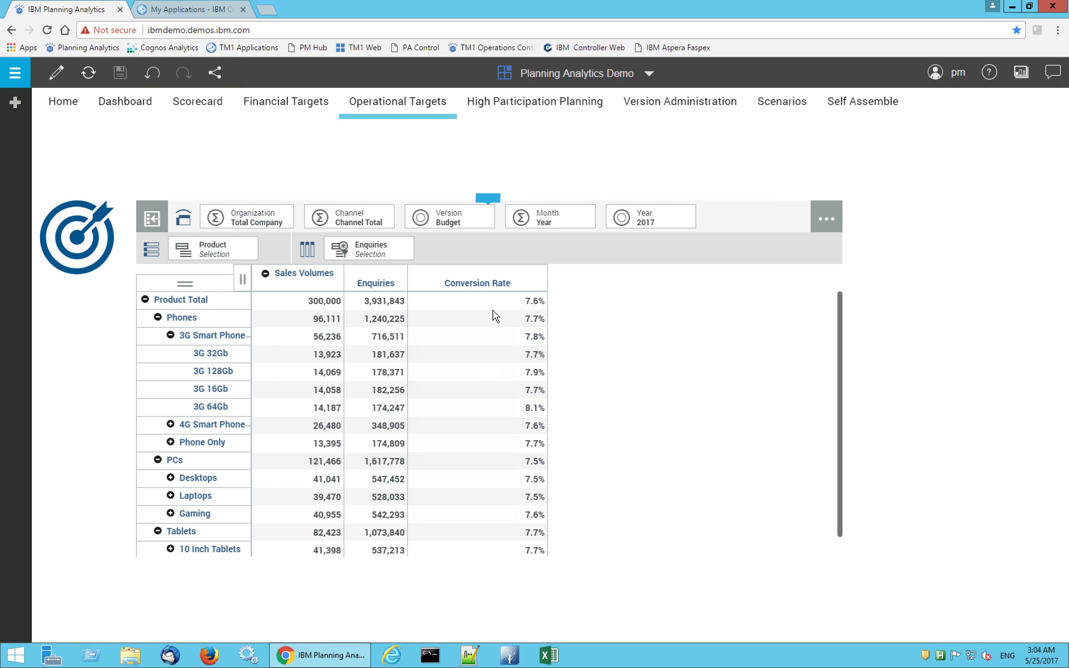
{"action": "left_click", "coordinate": [382, 300]}
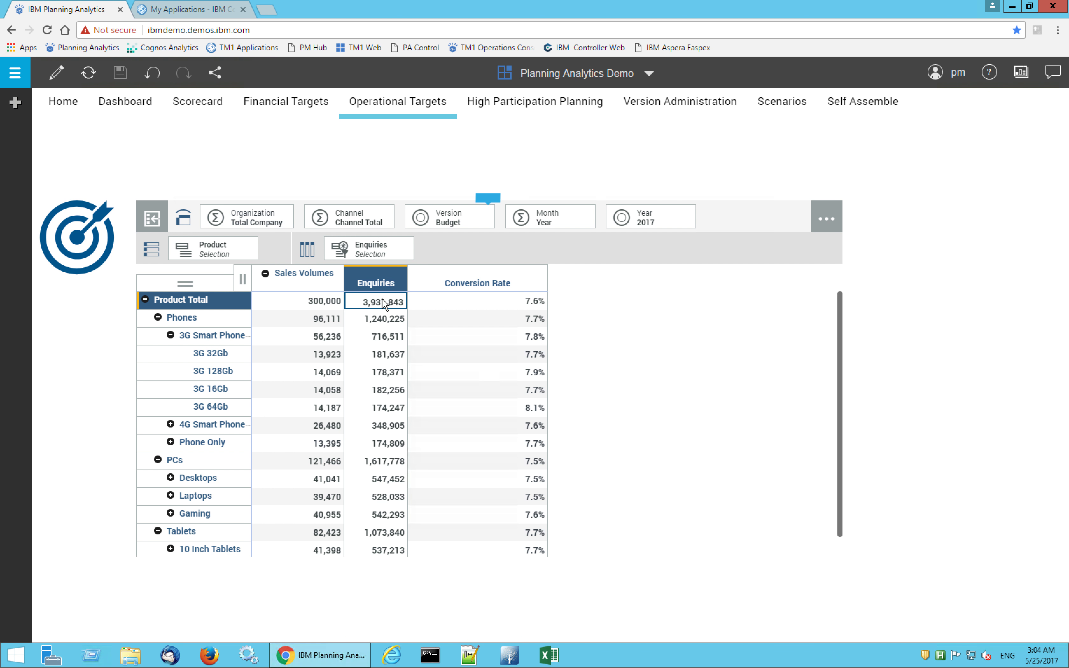
{"action": "right_click", "coordinate": [382, 302]}
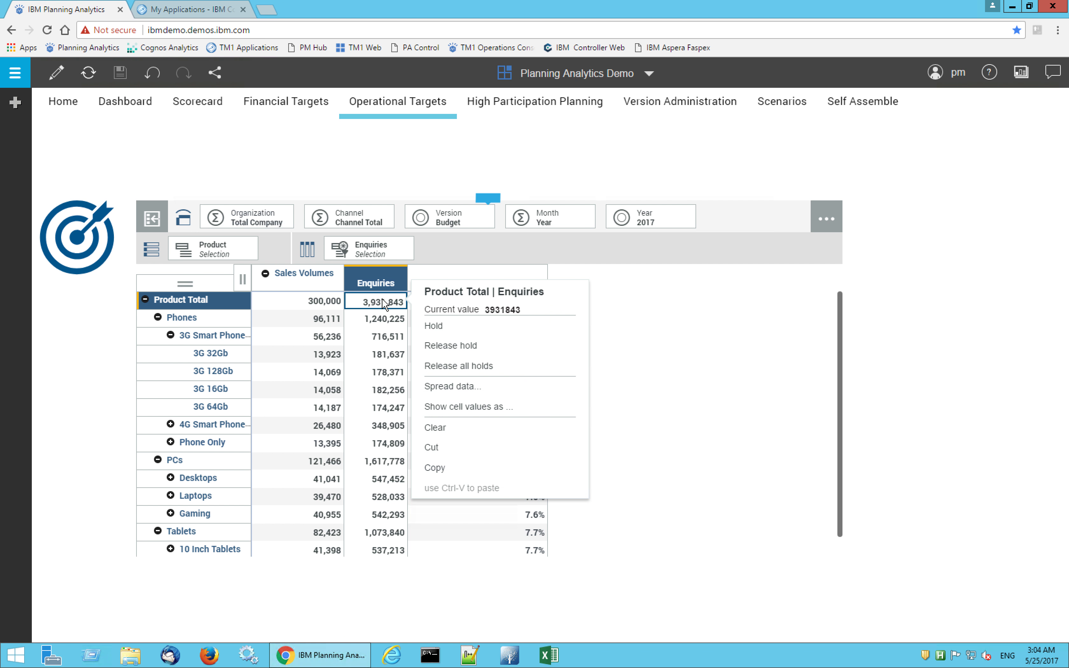
{"action": "left_click", "coordinate": [440, 328]}
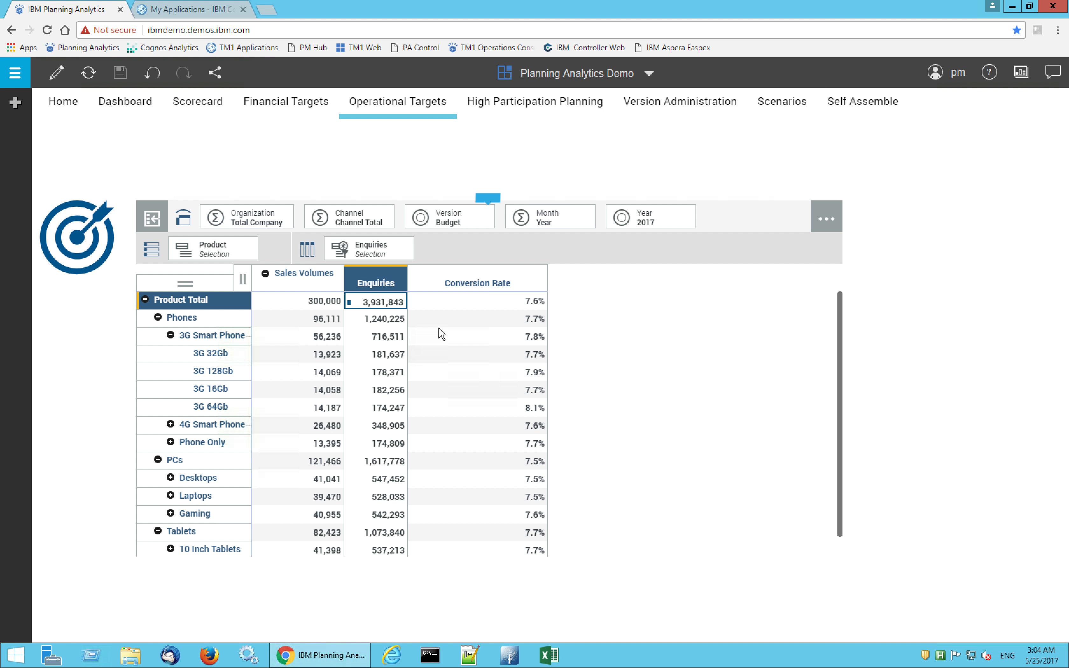
Spread 320k proportionally across the Product Total Sales Volumes, replacing the existing values
{"action": "left_click", "coordinate": [317, 305]}
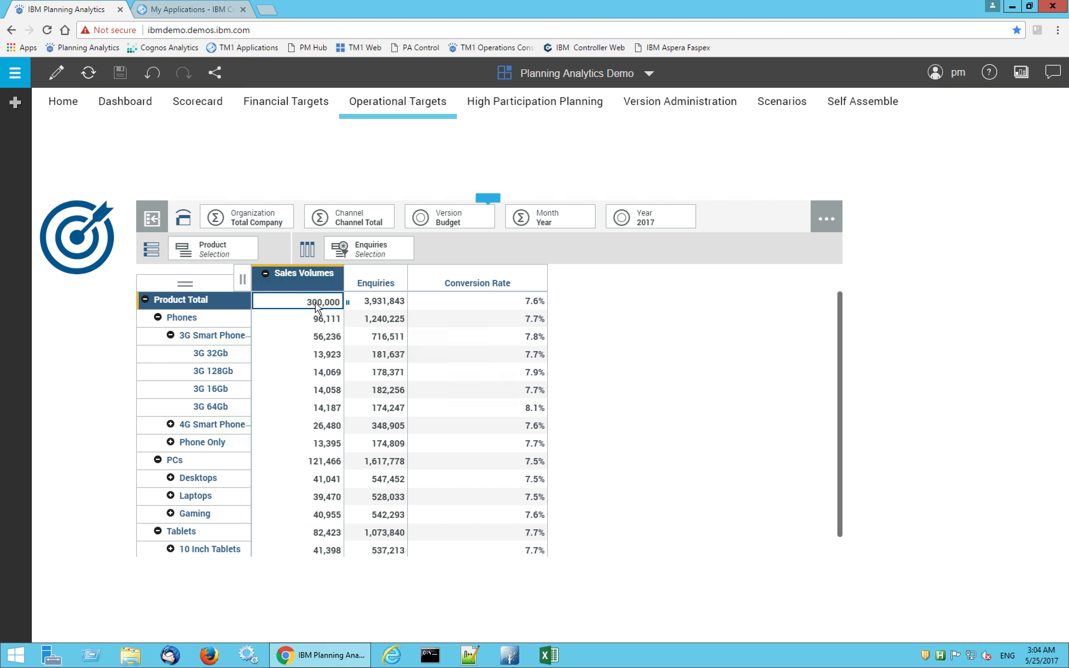
{"action": "right_click", "coordinate": [317, 304]}
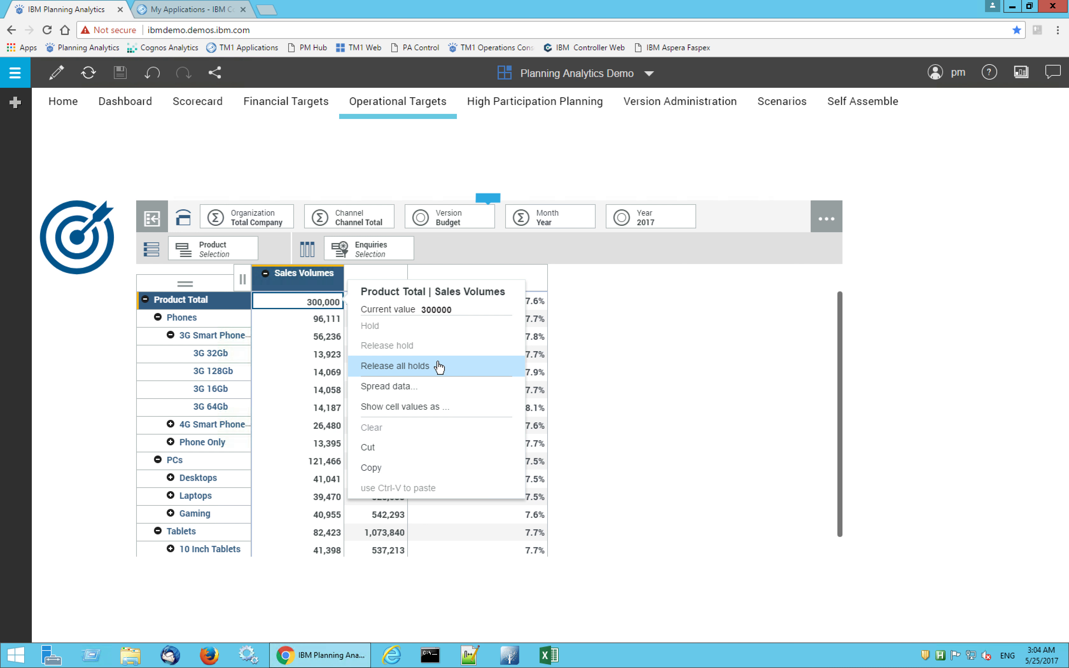
{"action": "left_click", "coordinate": [422, 392]}
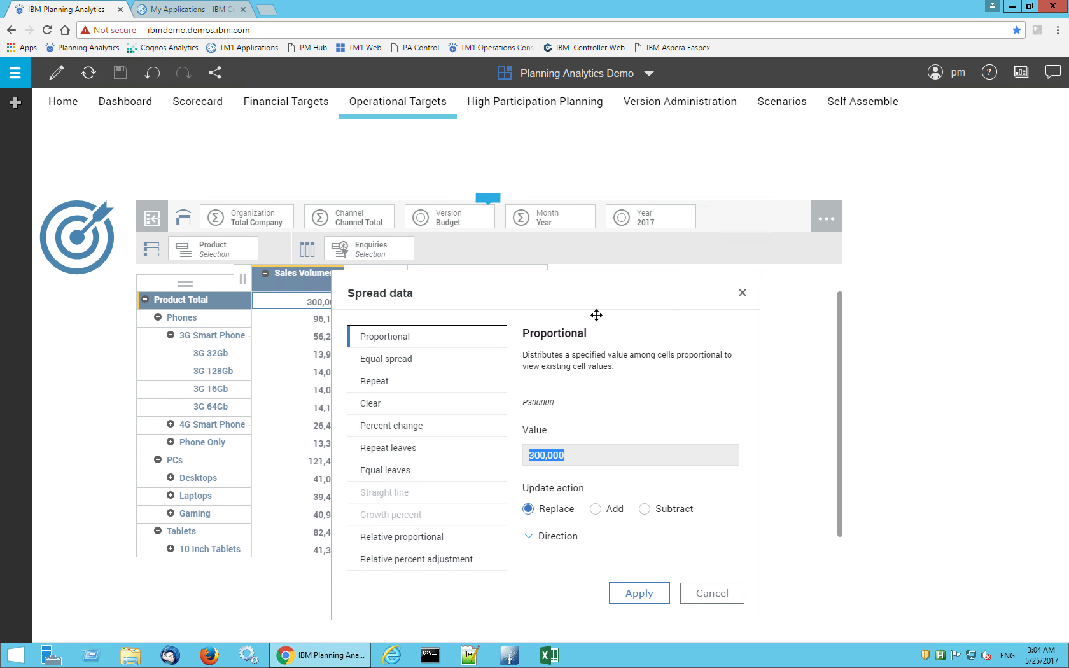
{"action": "type", "text": "320k"}
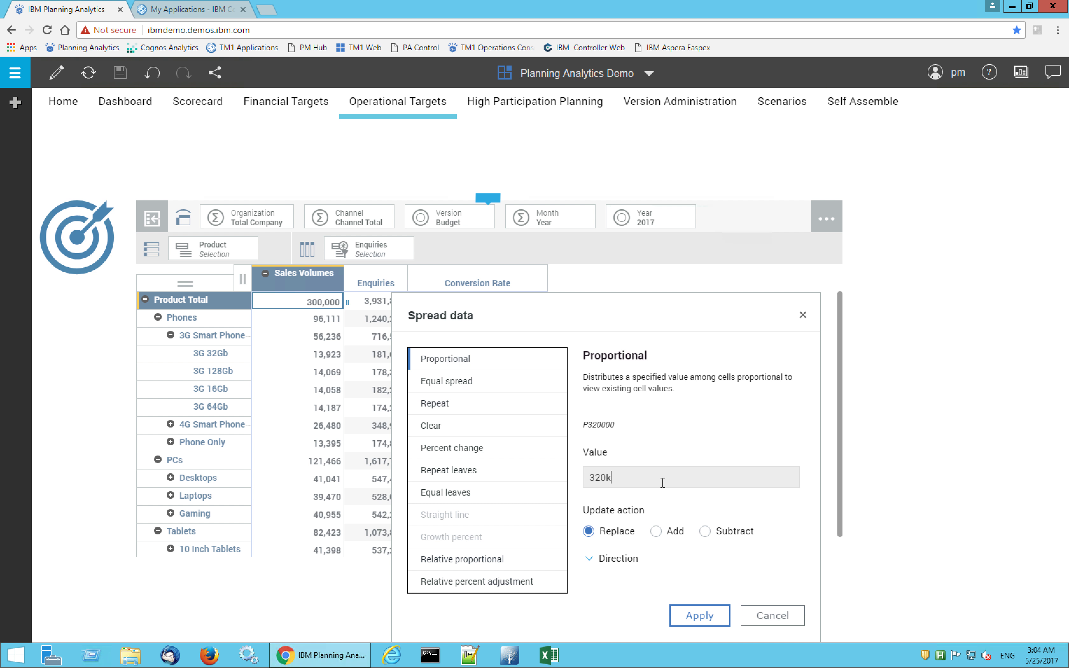
{"action": "left_click", "coordinate": [694, 618]}
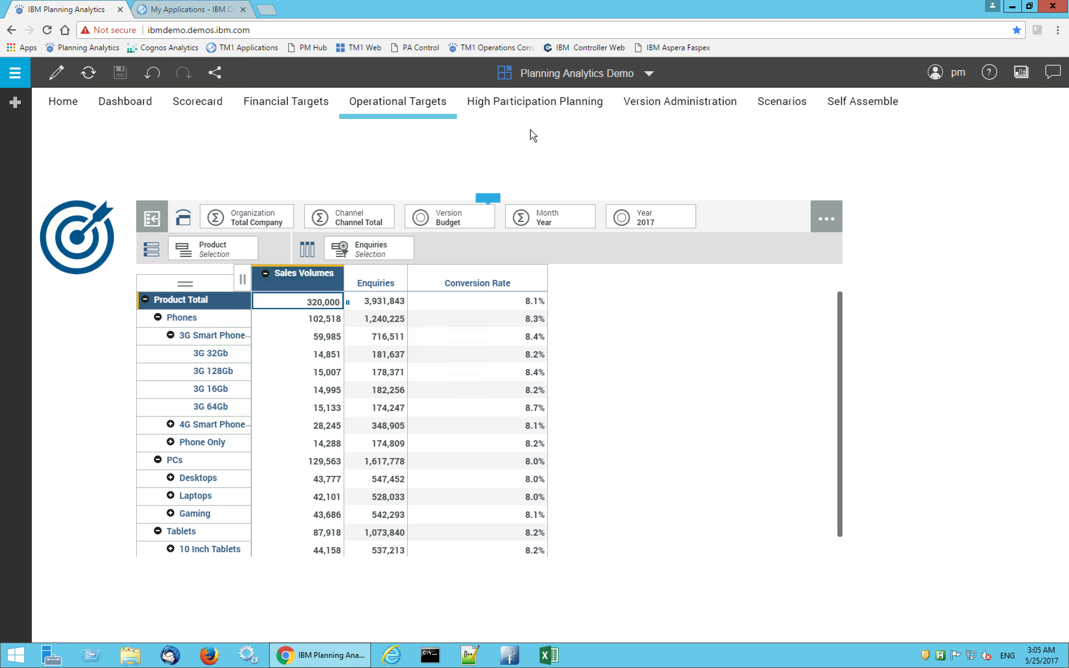
In High Participation Planning, expand Total Company and its East, Central, West and North regions to examine the workflow states
{"action": "left_click", "coordinate": [525, 114]}
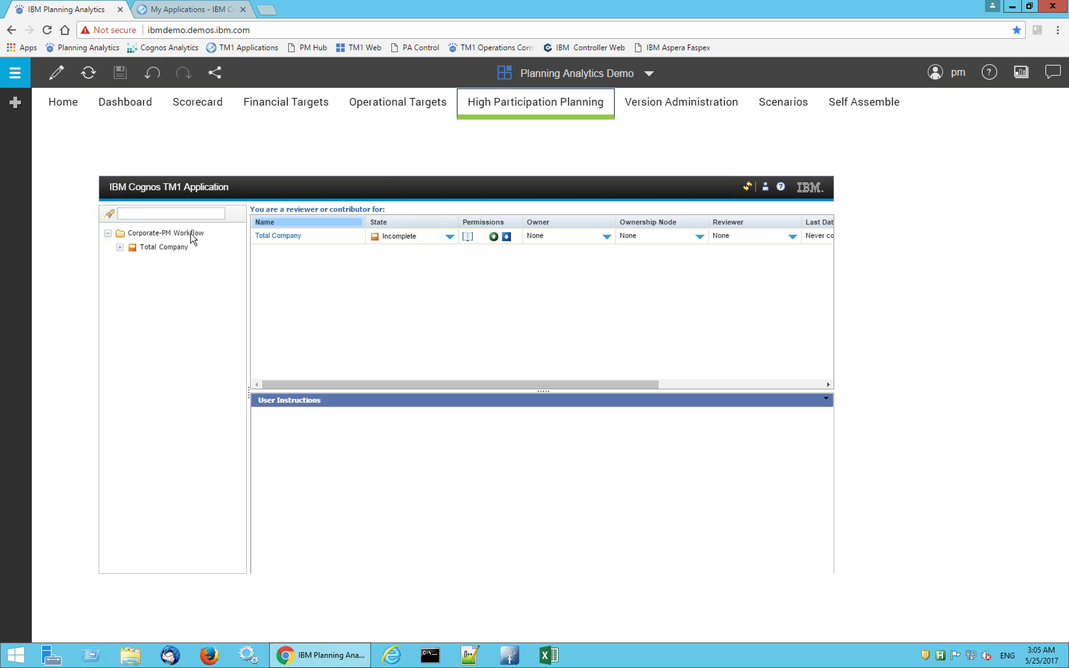
{"action": "left_click", "coordinate": [119, 248]}
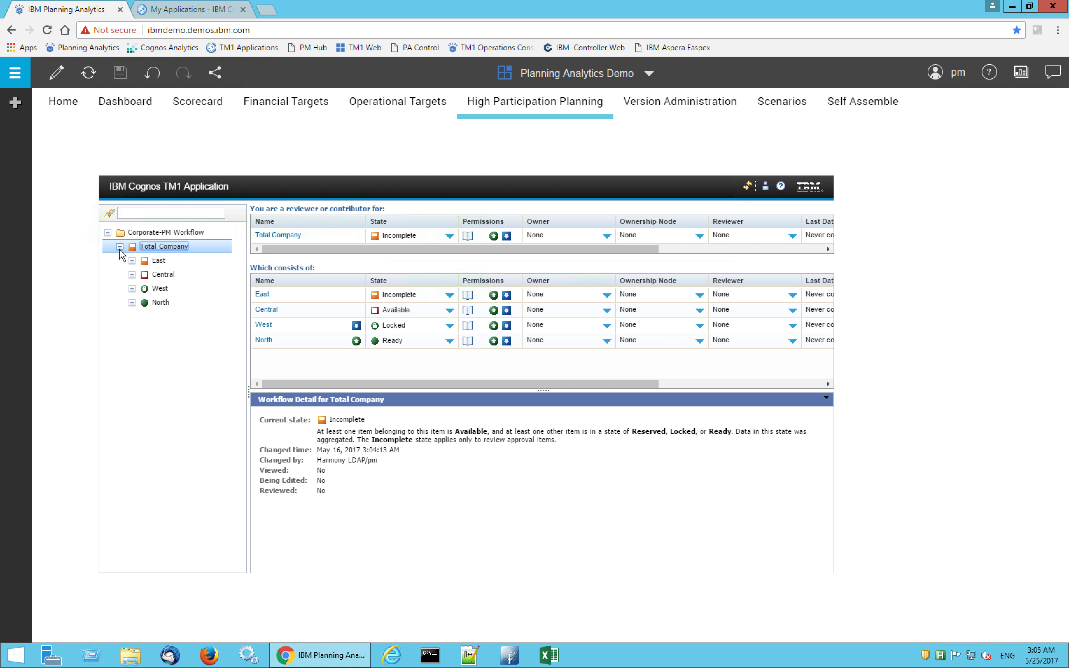
{"action": "left_click", "coordinate": [131, 260]}
{"action": "left_click", "coordinate": [132, 316]}
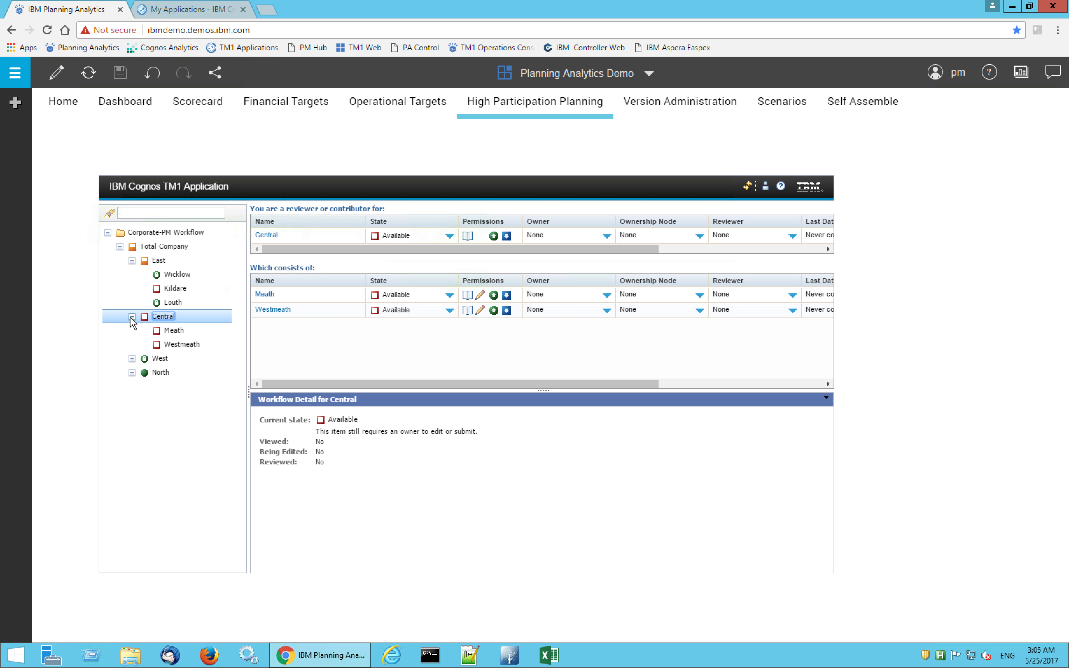
{"action": "left_click", "coordinate": [132, 358]}
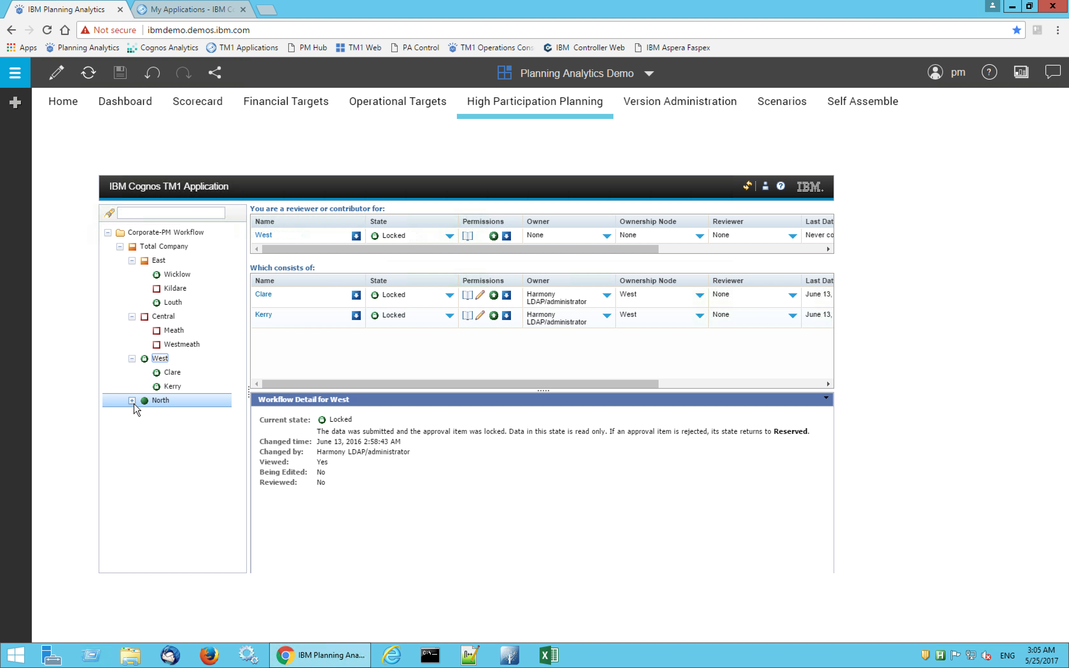
{"action": "left_click", "coordinate": [132, 401]}
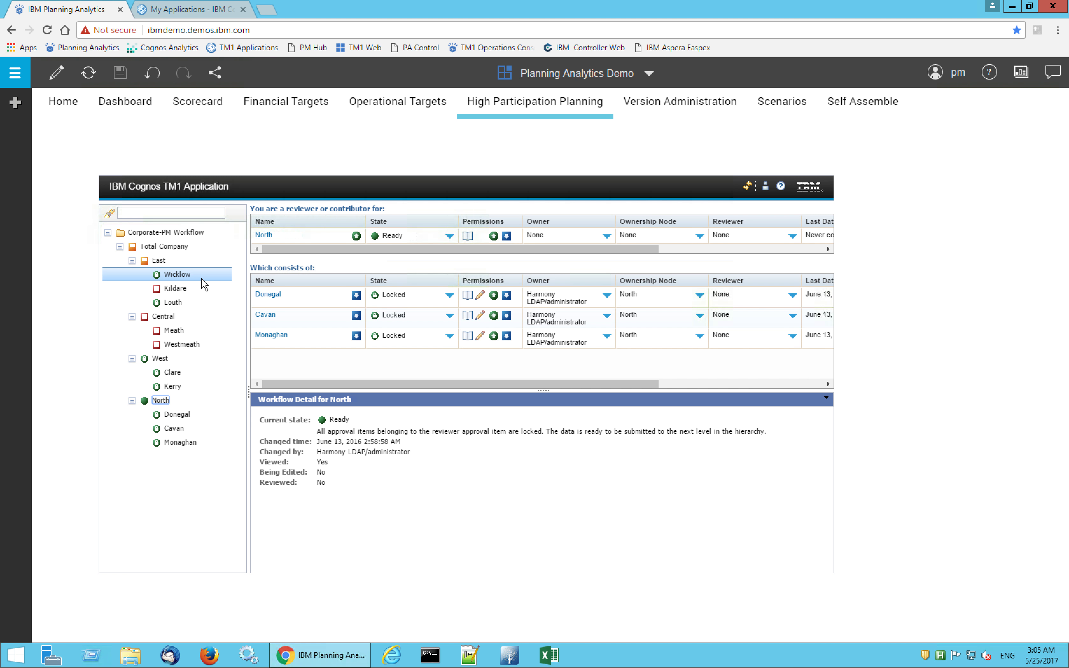
Open the Wicklow plan from the East region and reject it from its PL variance view
{"action": "left_click", "coordinate": [170, 261]}
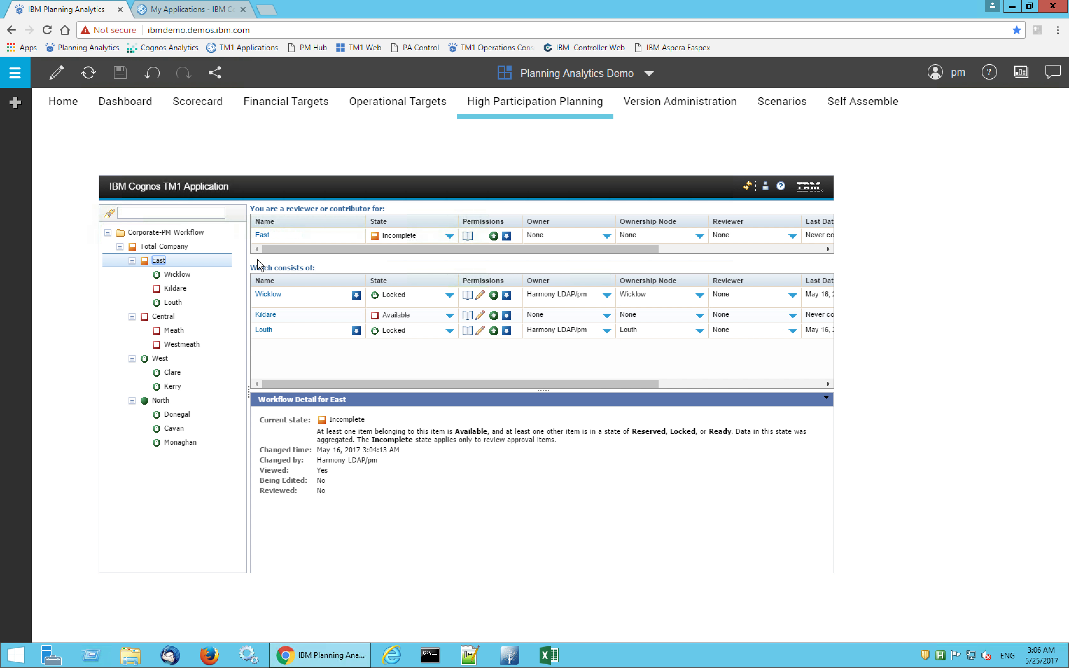
{"action": "left_click", "coordinate": [268, 295]}
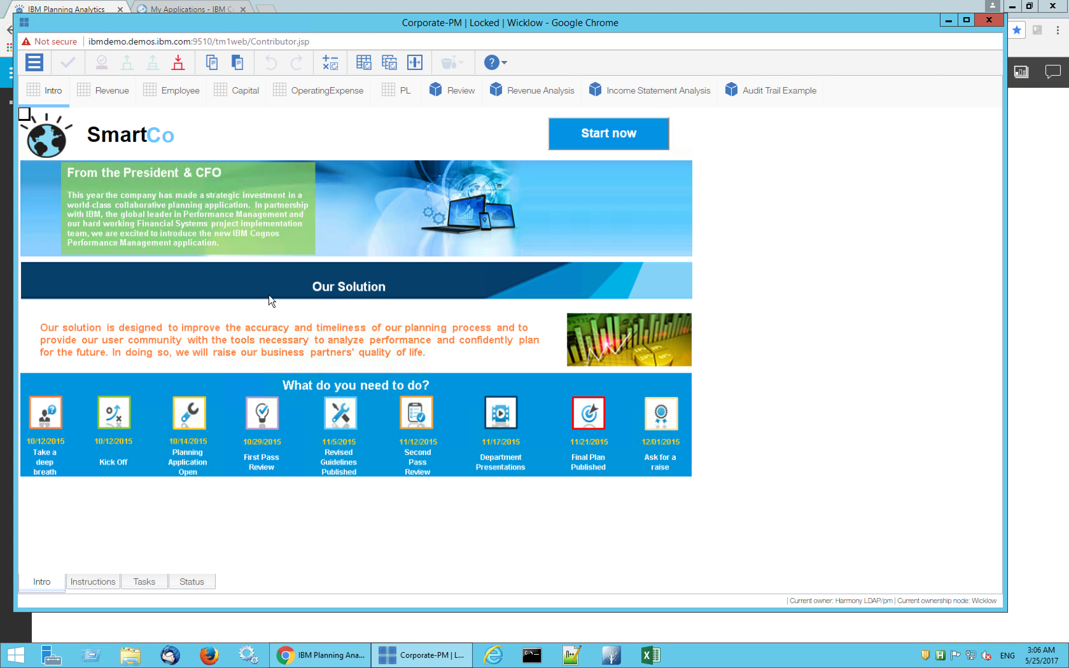
{"action": "left_click", "coordinate": [403, 93]}
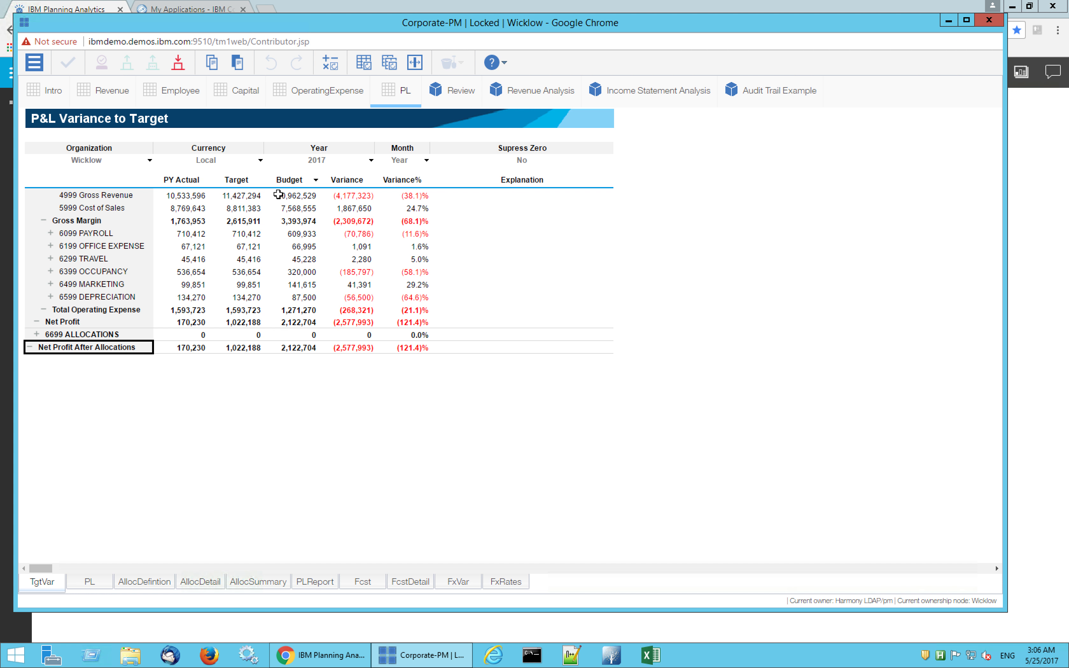
{"action": "left_click", "coordinate": [178, 67]}
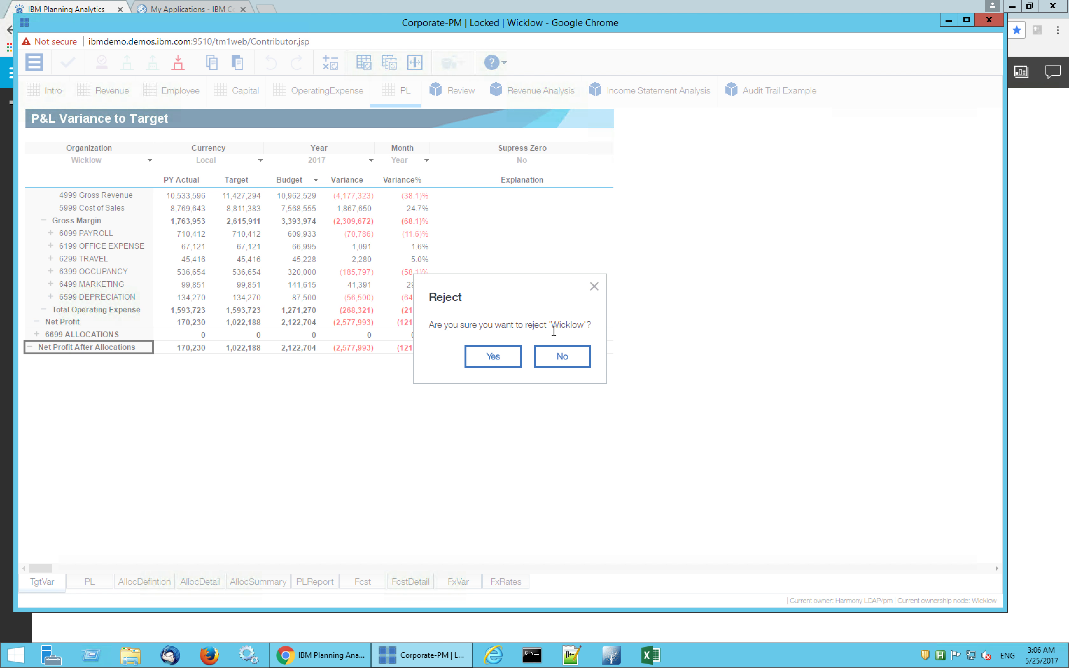
{"action": "left_click", "coordinate": [495, 356]}
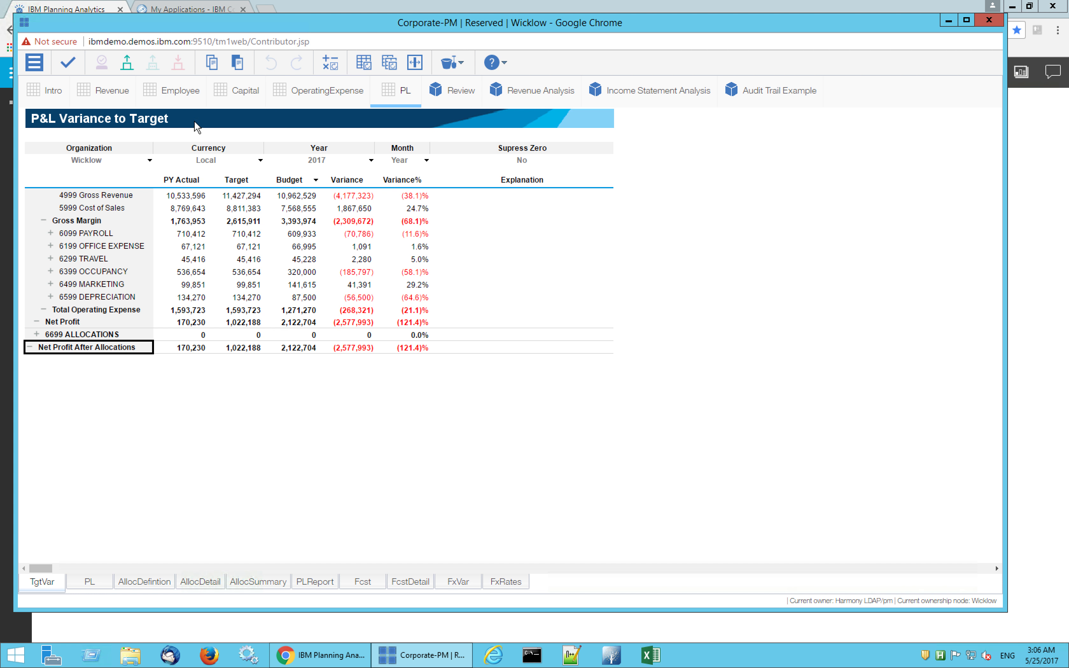
From the Revenue forecast, create a sandbox named Optimisitc based on [Default]
{"action": "left_click", "coordinate": [108, 93]}
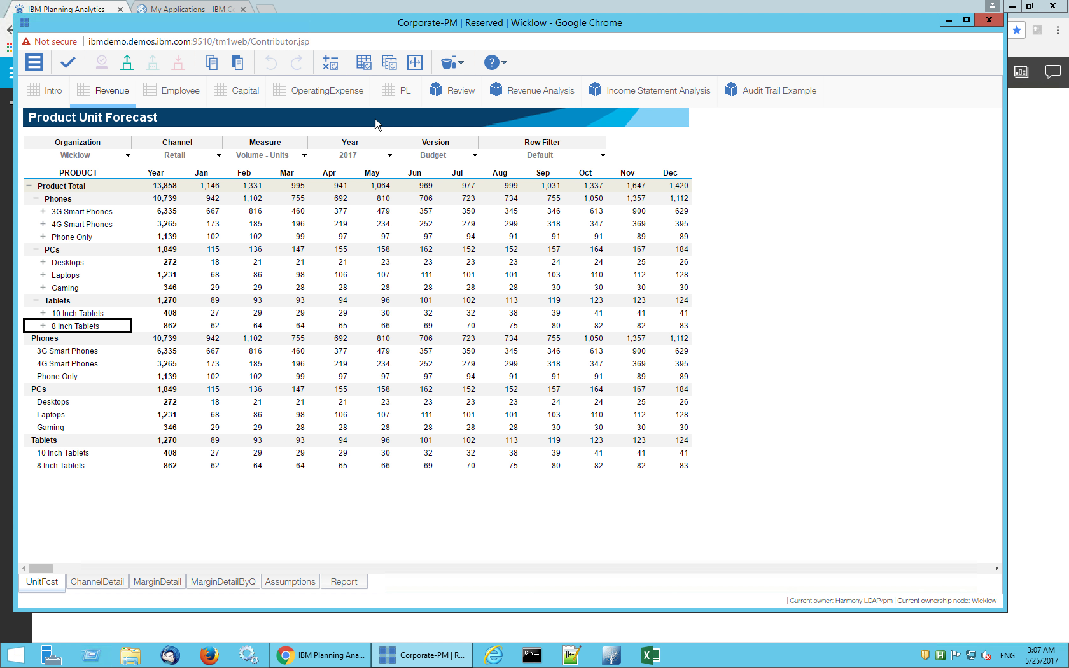
{"action": "left_click", "coordinate": [462, 65]}
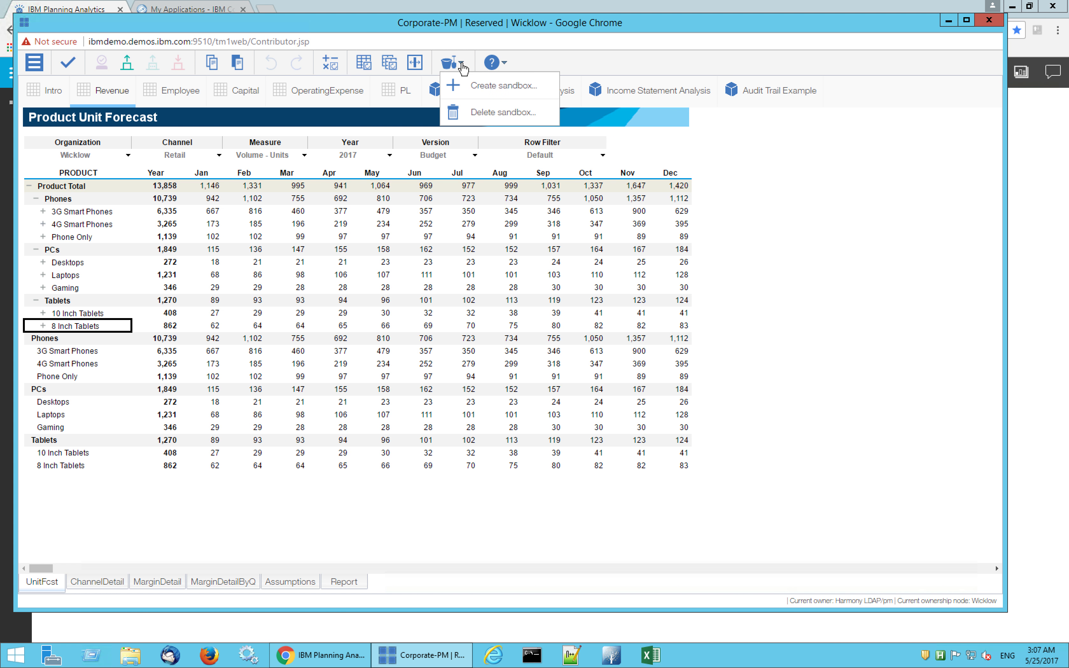
{"action": "left_click", "coordinate": [495, 88]}
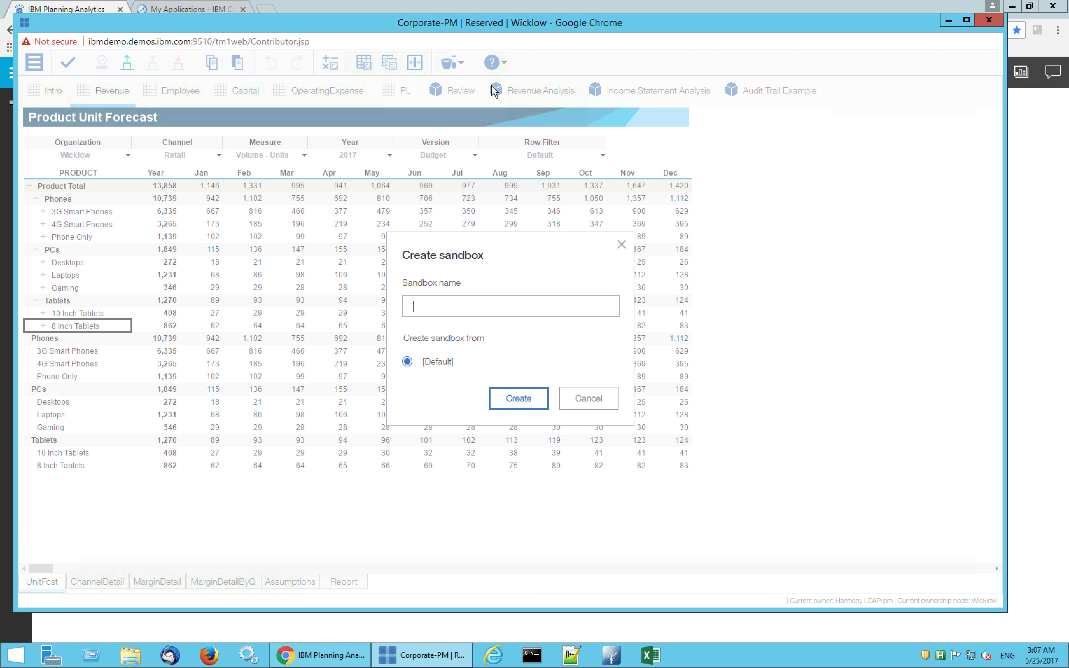
{"action": "type", "text": "timisitc"}
{"action": "left_click", "coordinate": [519, 397]}
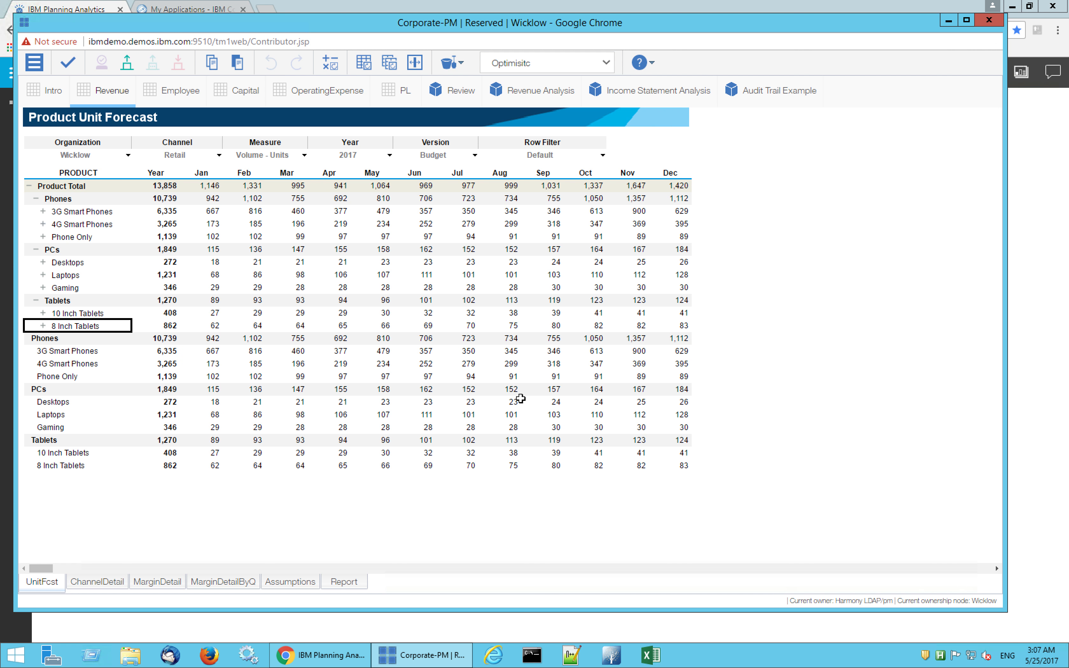
Compare Wicklow's P&L variance to target between the [Default] and Optimisitc sandboxes, ending in Optimisitc
{"action": "left_click", "coordinate": [399, 94]}
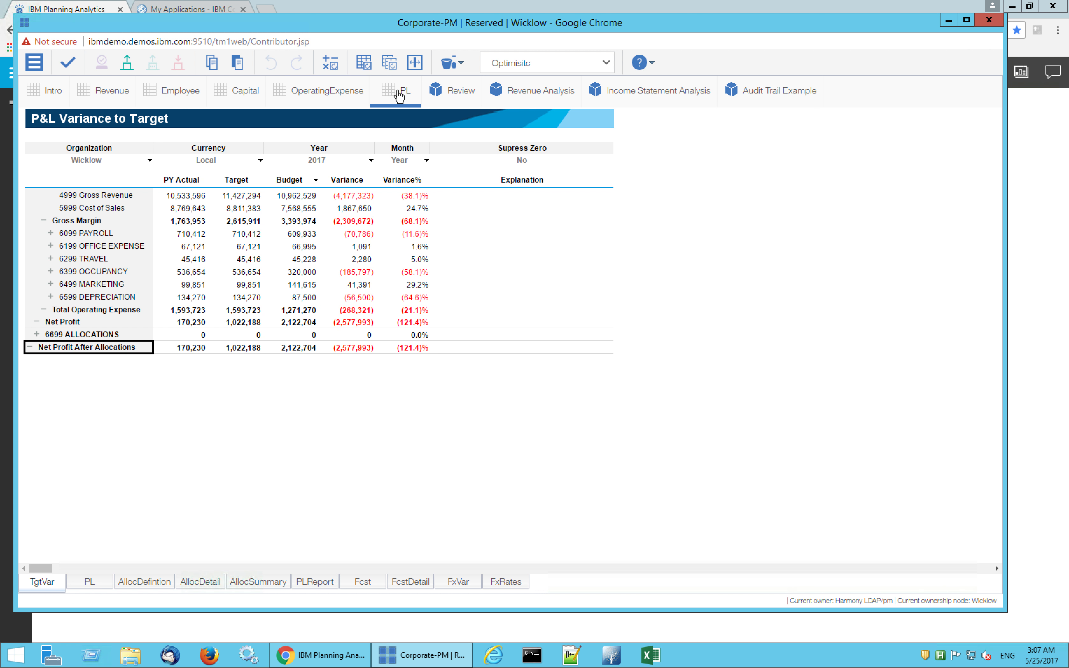
{"action": "left_click", "coordinate": [607, 66]}
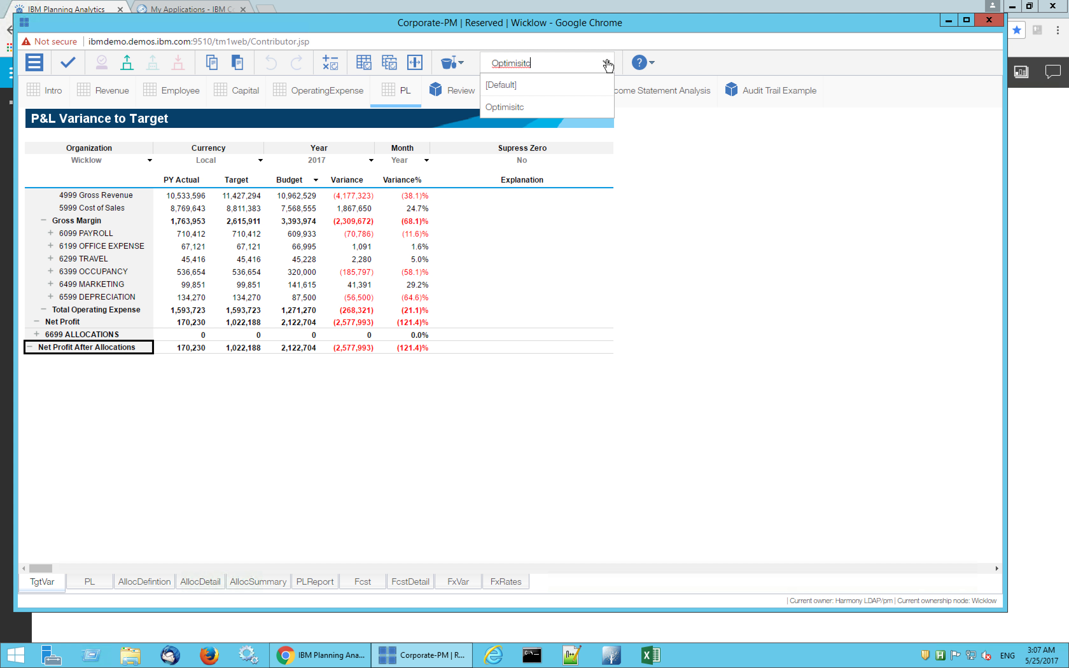
{"action": "left_click", "coordinate": [516, 87]}
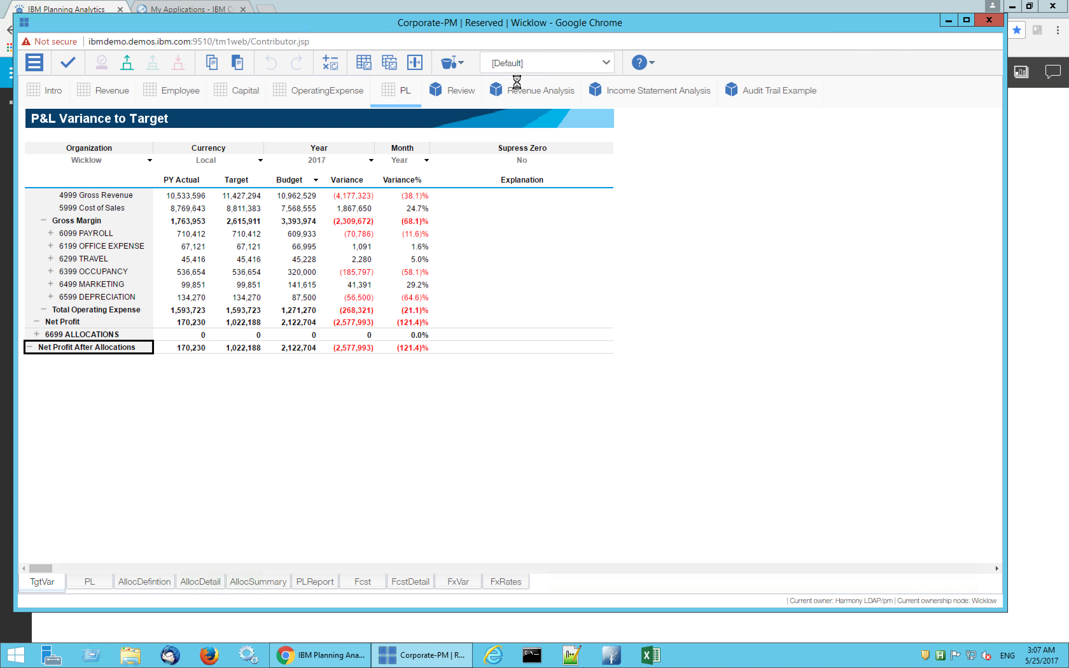
{"action": "left_click", "coordinate": [606, 64]}
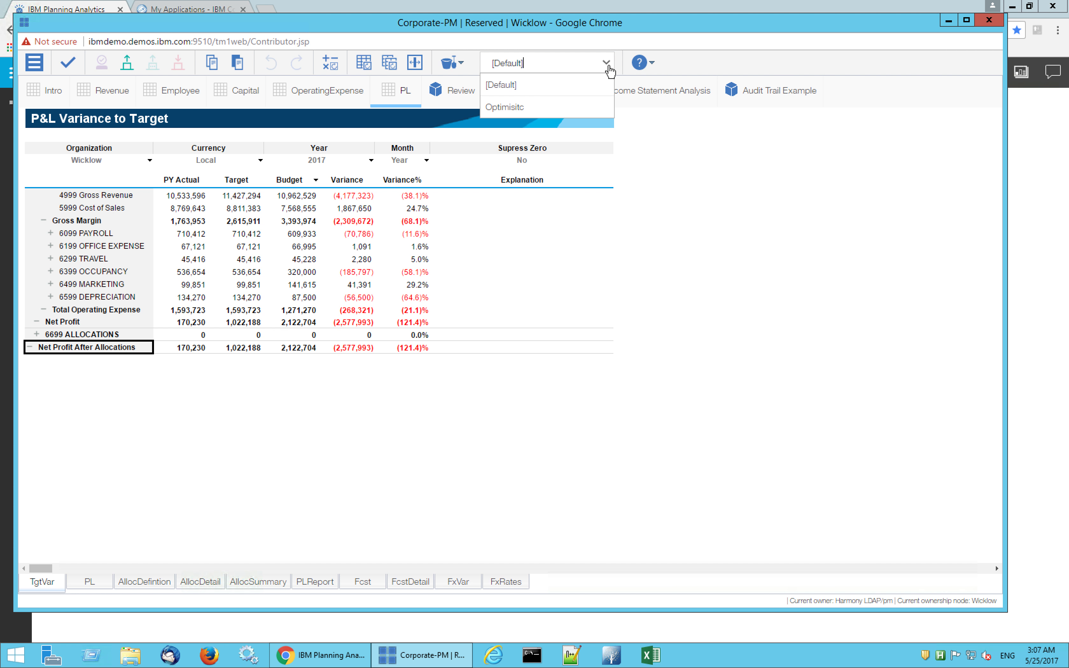
{"action": "left_click", "coordinate": [514, 106]}
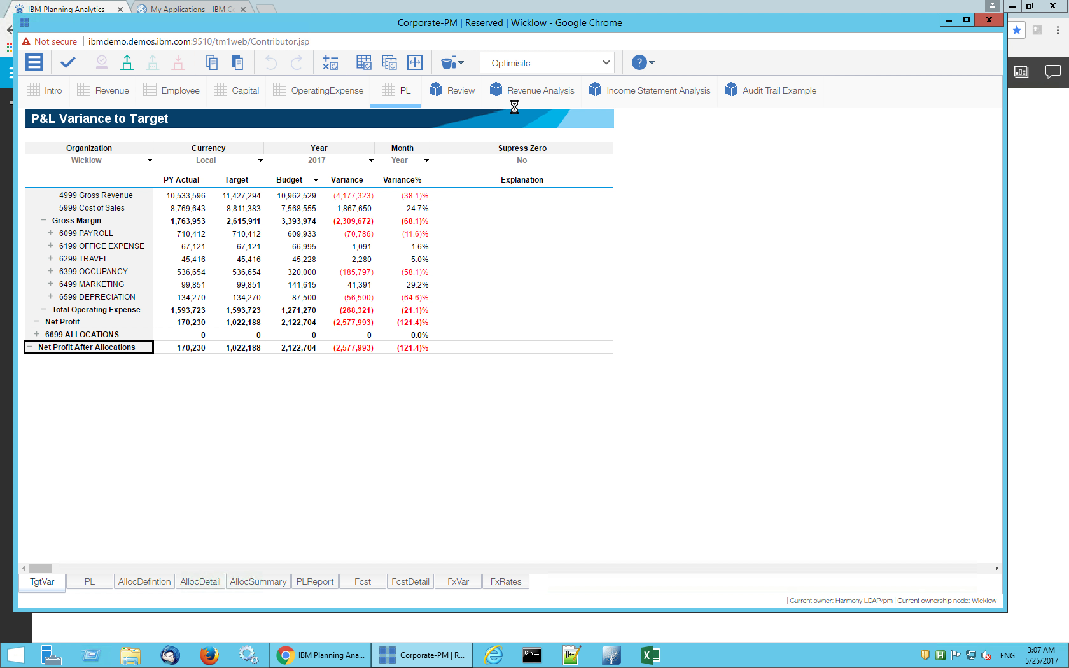
In the Revenue forecast, set the yearly Retail Volume - Units for Phones to 12k
{"action": "left_click", "coordinate": [110, 94]}
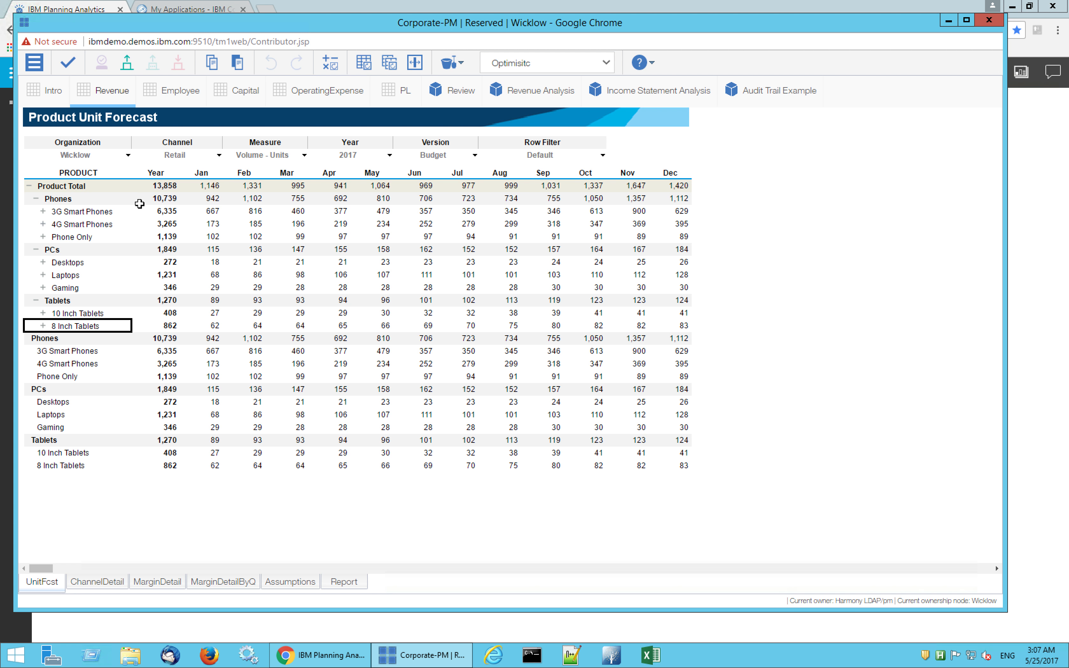
{"action": "left_click", "coordinate": [163, 197]}
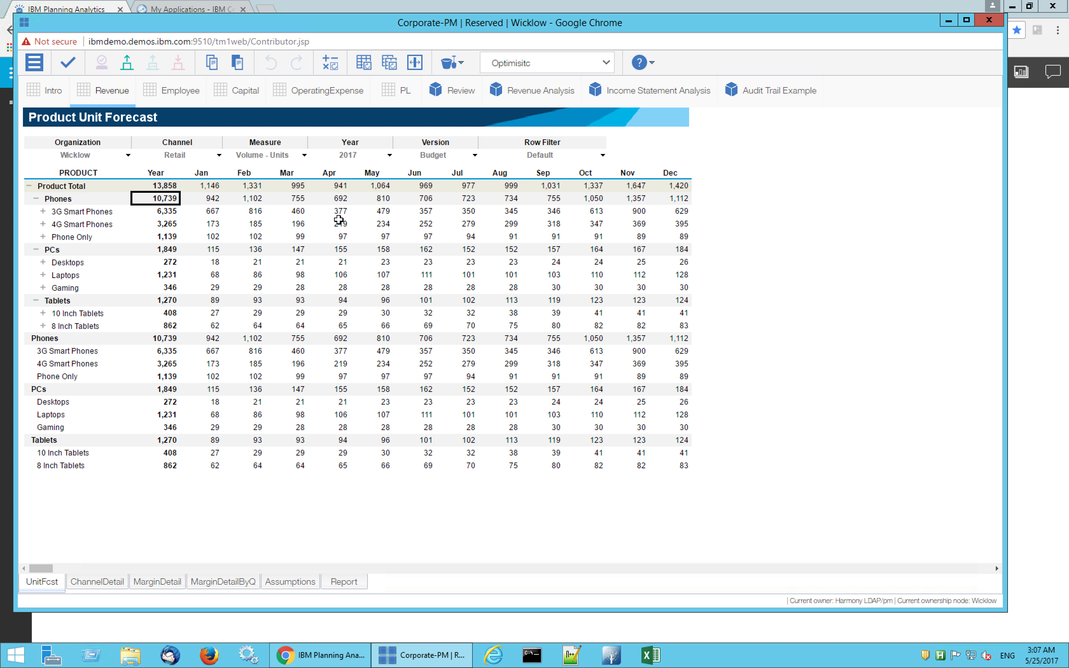
{"action": "type", "text": "12k"}
{"action": "key", "text": "Return"}
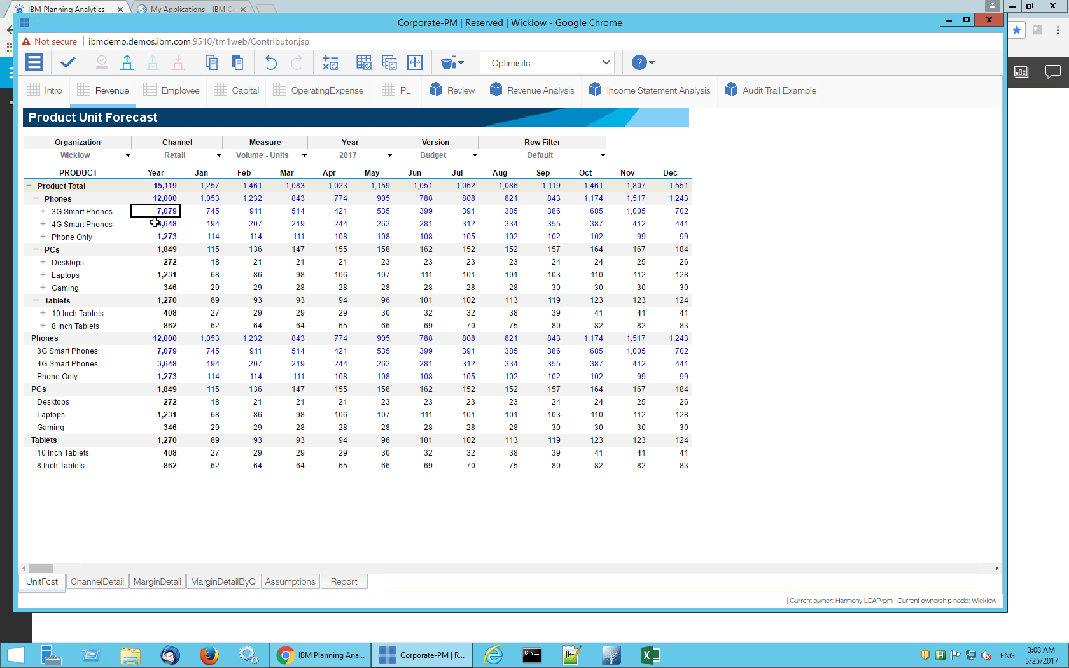
Show the product forecast's Gross Revenue measure for Channel Total
{"action": "left_click", "coordinate": [305, 158]}
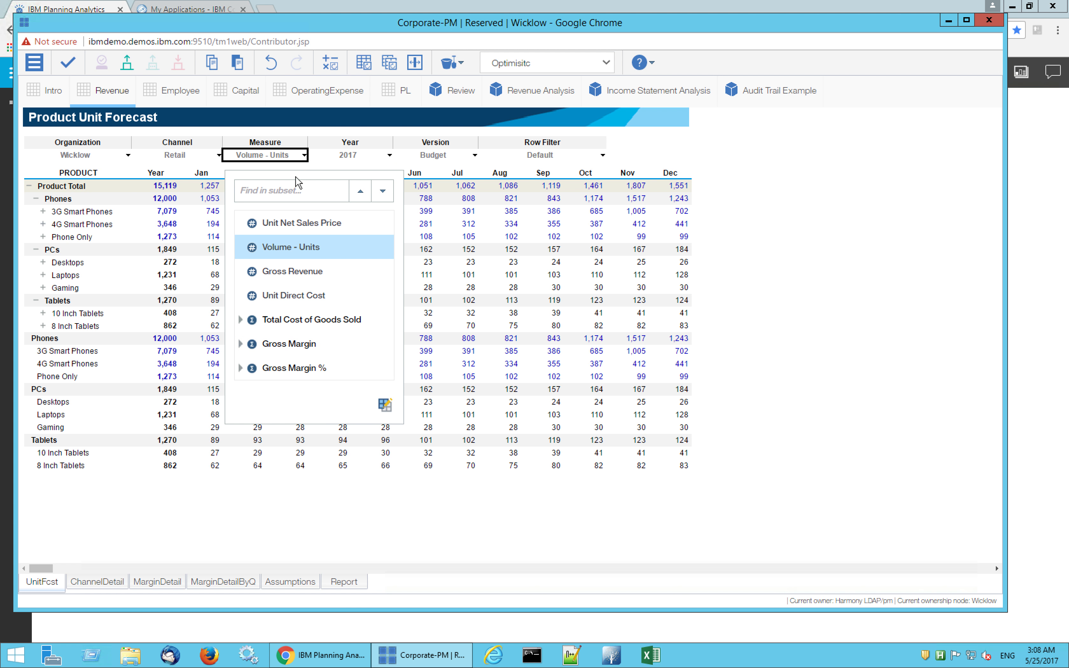
{"action": "left_click", "coordinate": [302, 272]}
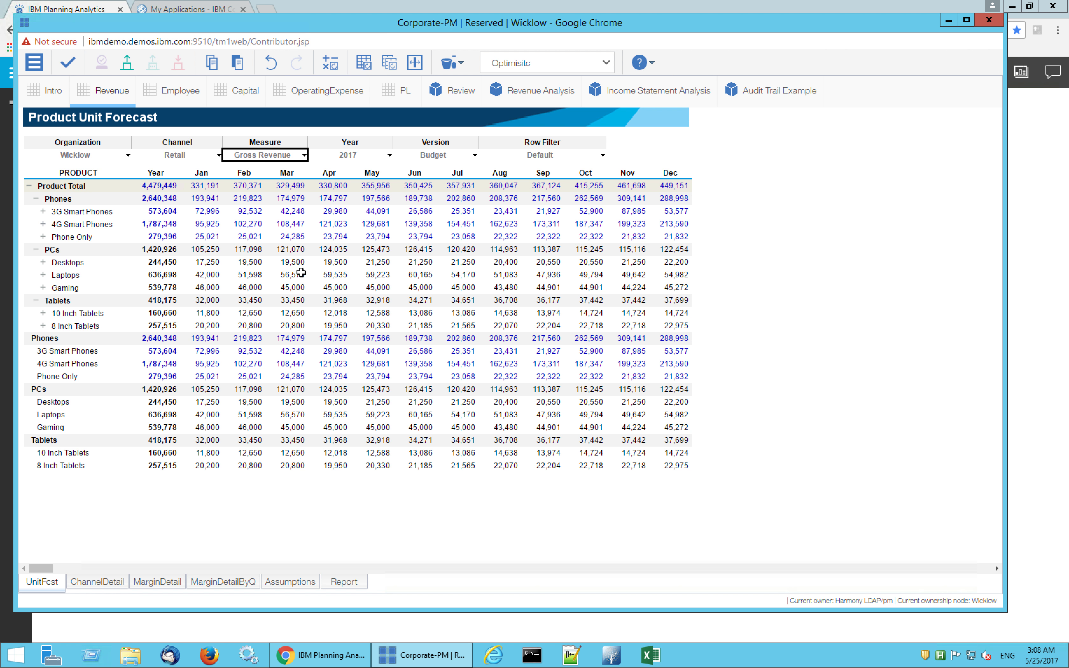
{"action": "left_click", "coordinate": [219, 156]}
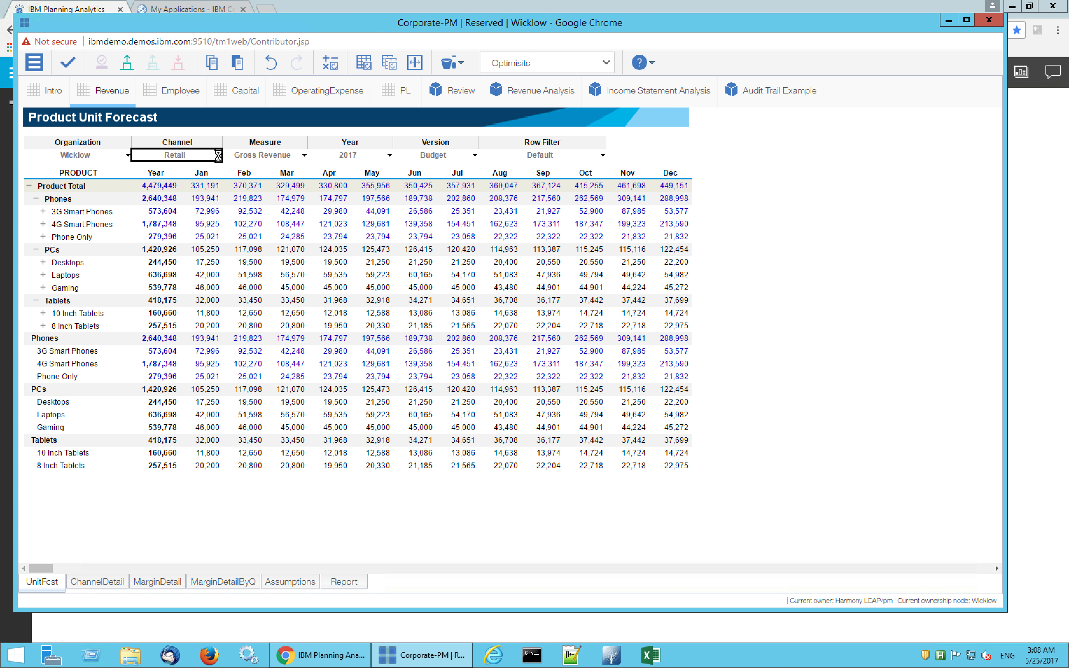
{"action": "left_click", "coordinate": [188, 223]}
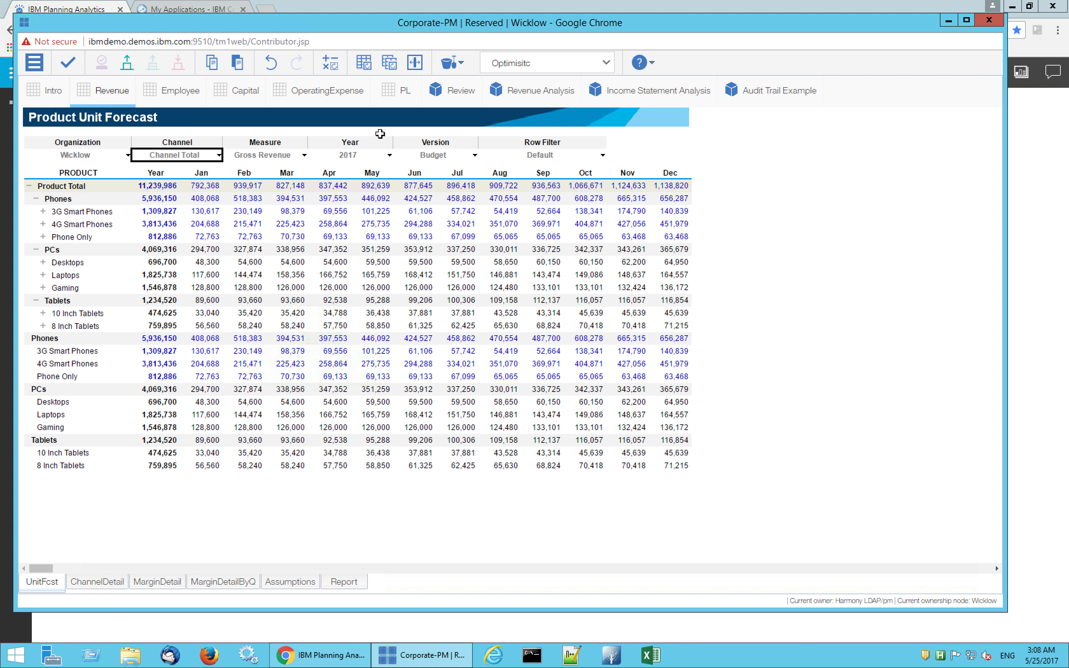
Check the effect of the Phones volume change on the P&L by switching to [Default] and back to Optimisitc
{"action": "left_click", "coordinate": [402, 97]}
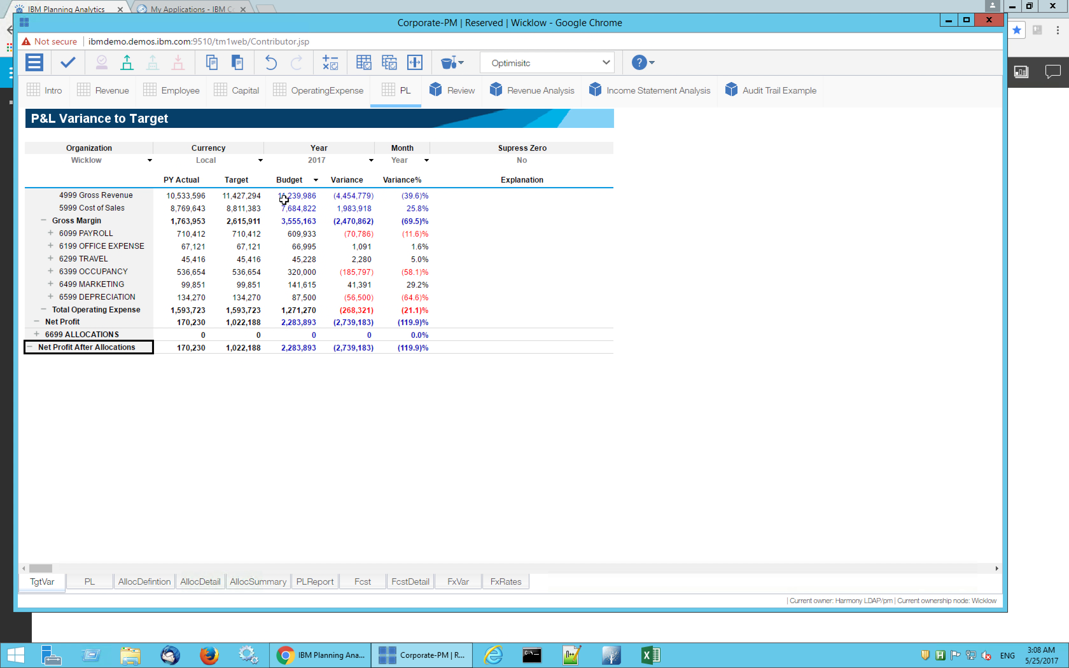
{"action": "left_click", "coordinate": [606, 64]}
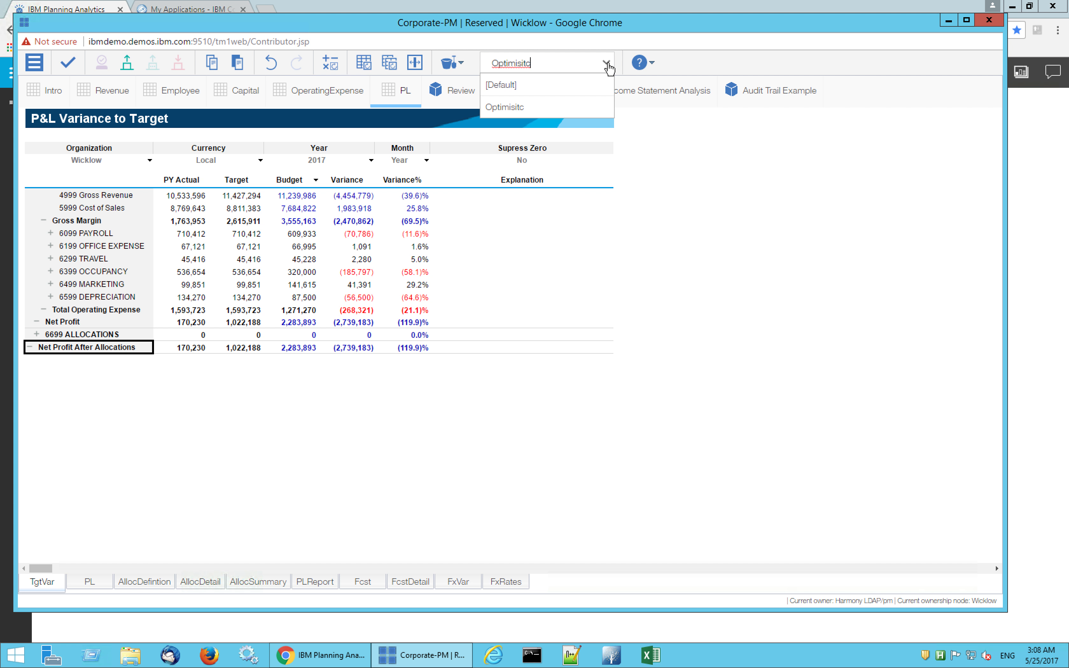
{"action": "left_click", "coordinate": [513, 89]}
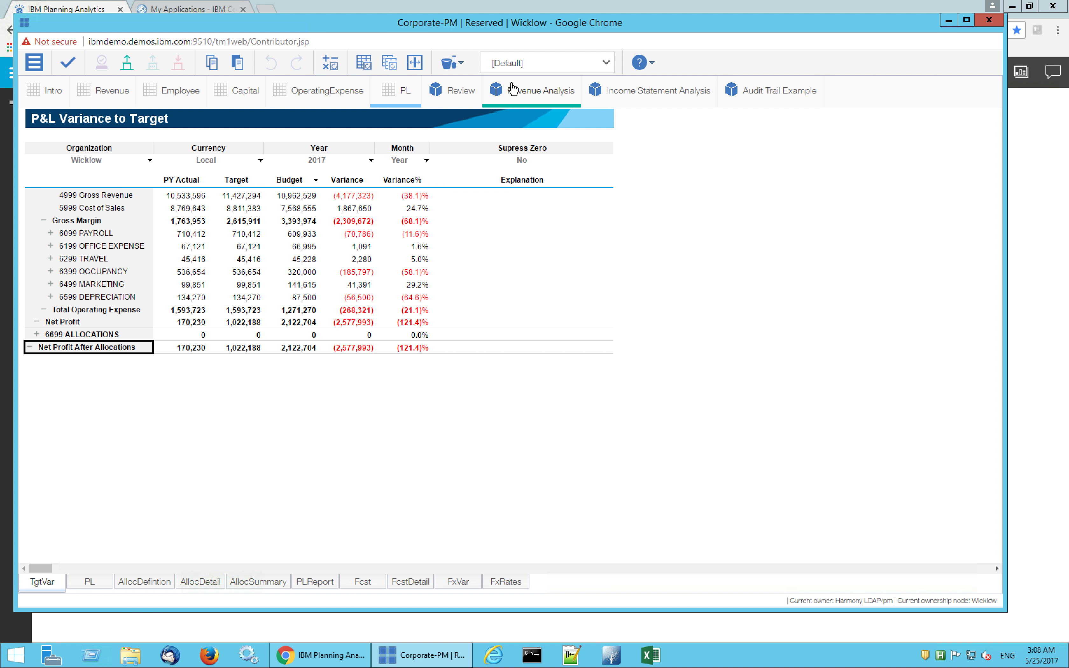
{"action": "left_click", "coordinate": [606, 63]}
{"action": "left_click", "coordinate": [512, 108]}
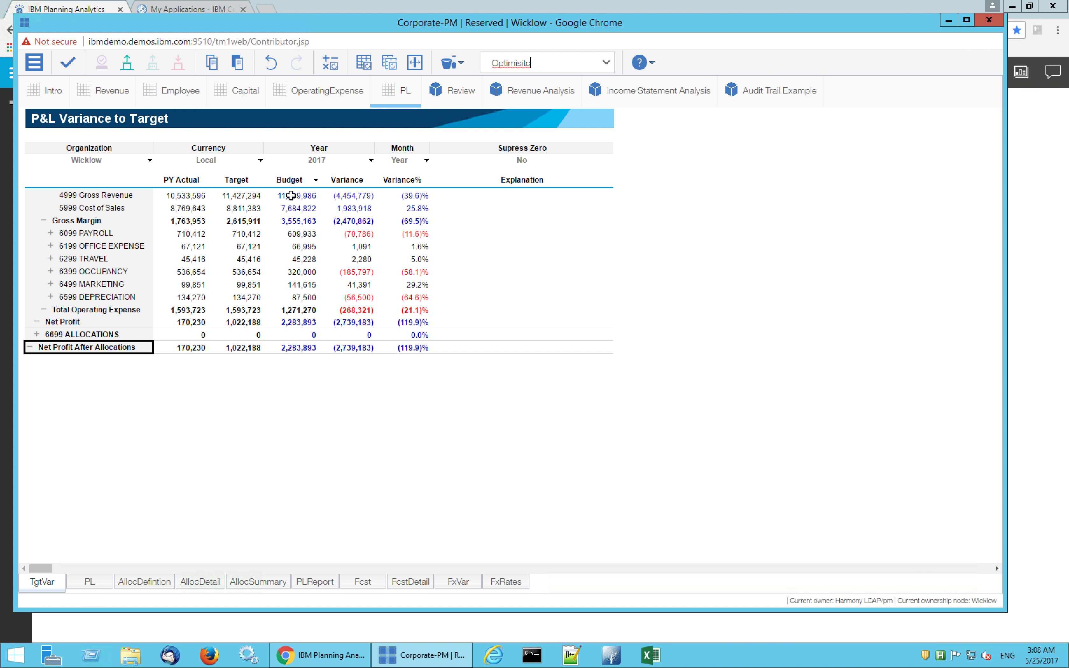
Try to increase the yearly Desktops Gross Revenue by 10 percent in the Revenue forecast with the entry inc10
{"action": "left_click", "coordinate": [98, 94]}
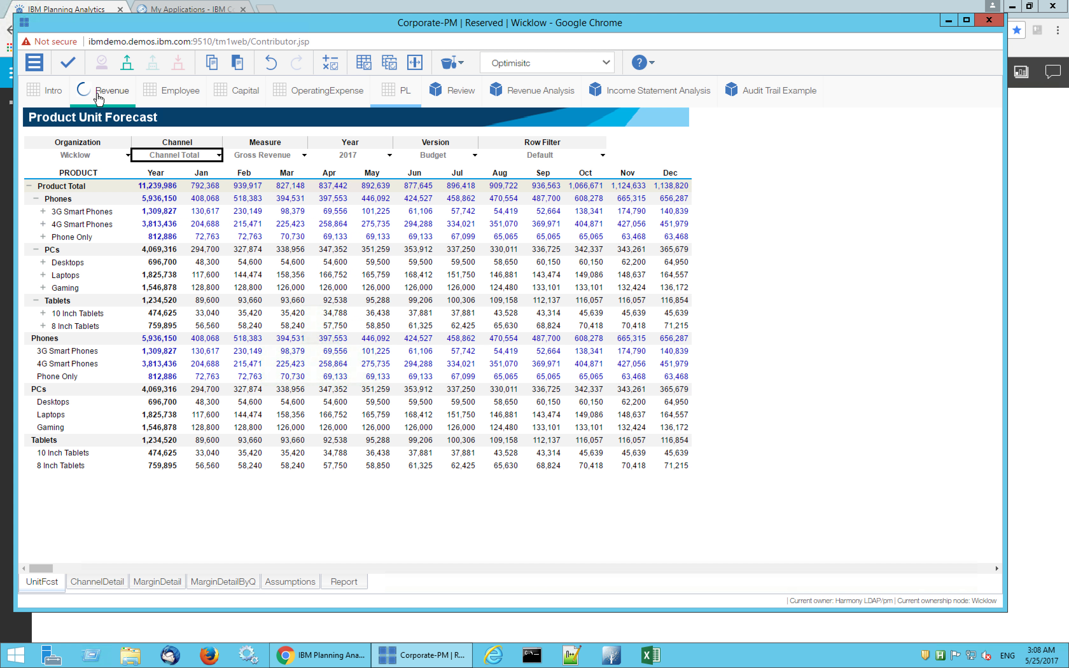
{"action": "left_click", "coordinate": [166, 262]}
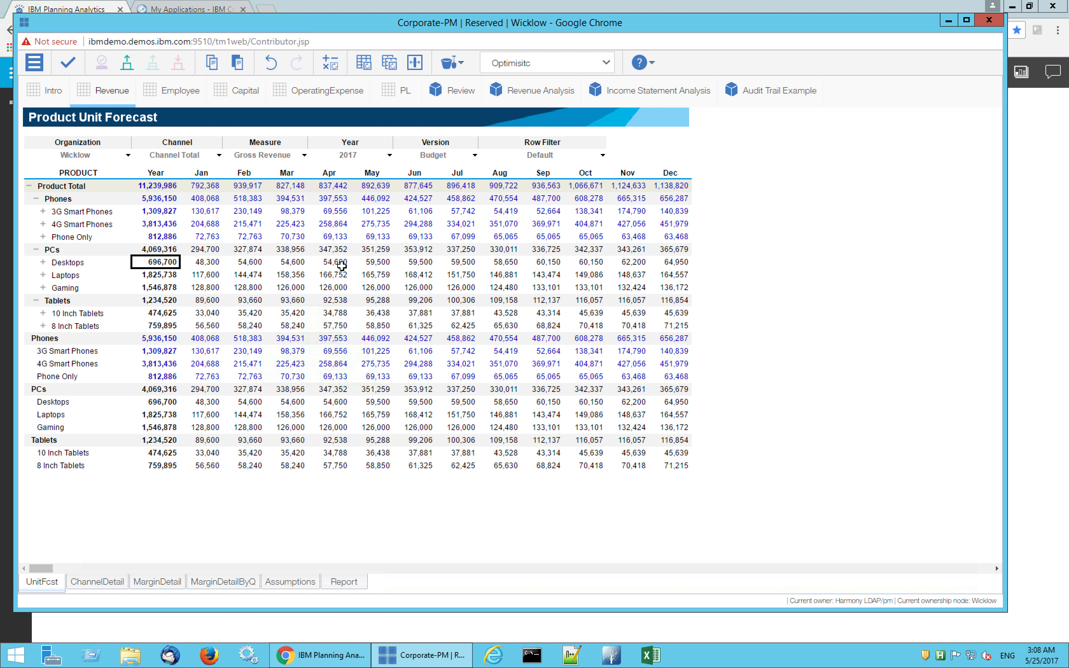
{"action": "type", "text": "inc10"}
{"action": "key", "text": "Return"}
{"action": "key", "text": "Return"}
Change the forecast measure to Volume - Units, increase yearly Desktops volume by 10 percent, and check the P&L variance
{"action": "left_click", "coordinate": [304, 155]}
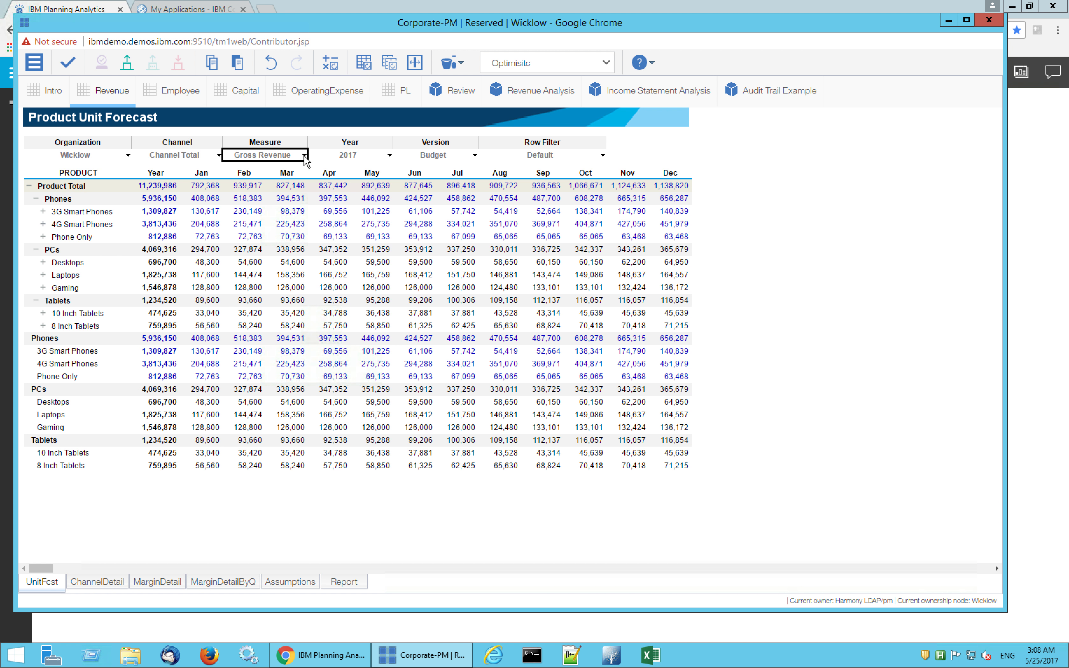
{"action": "left_click", "coordinate": [284, 250]}
{"action": "left_click", "coordinate": [157, 263]}
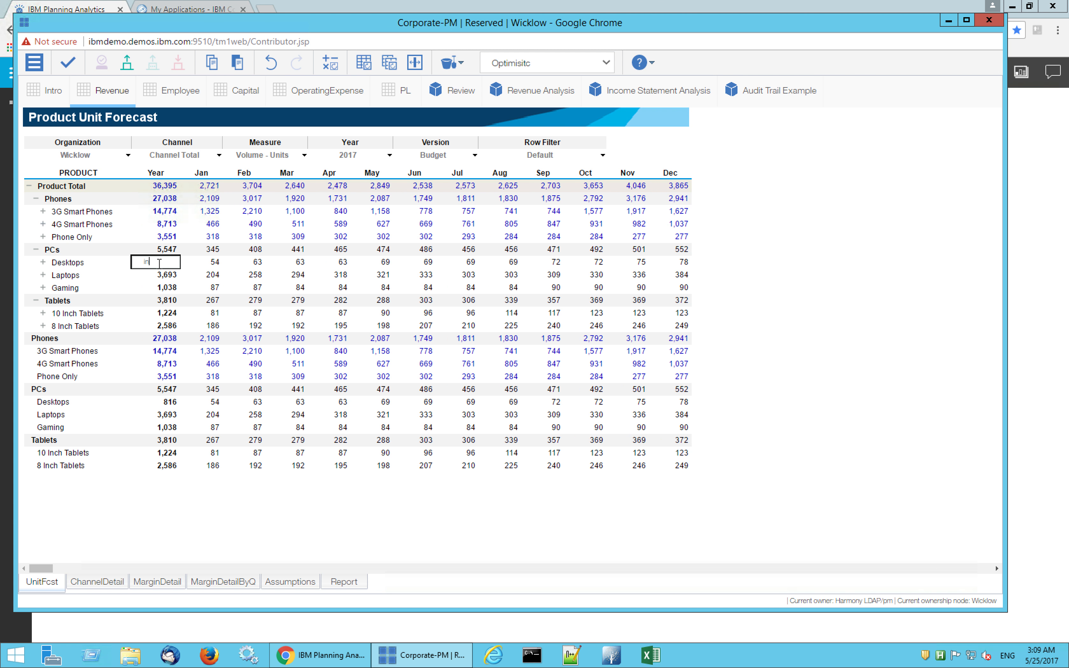
{"action": "key", "text": "Return"}
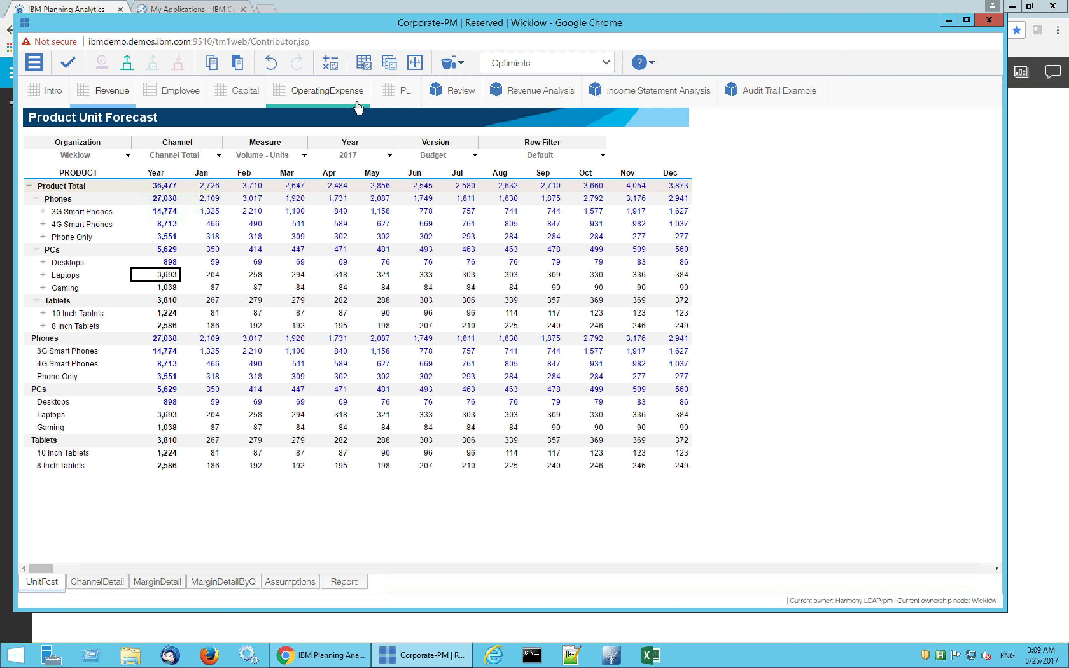
{"action": "left_click", "coordinate": [405, 91]}
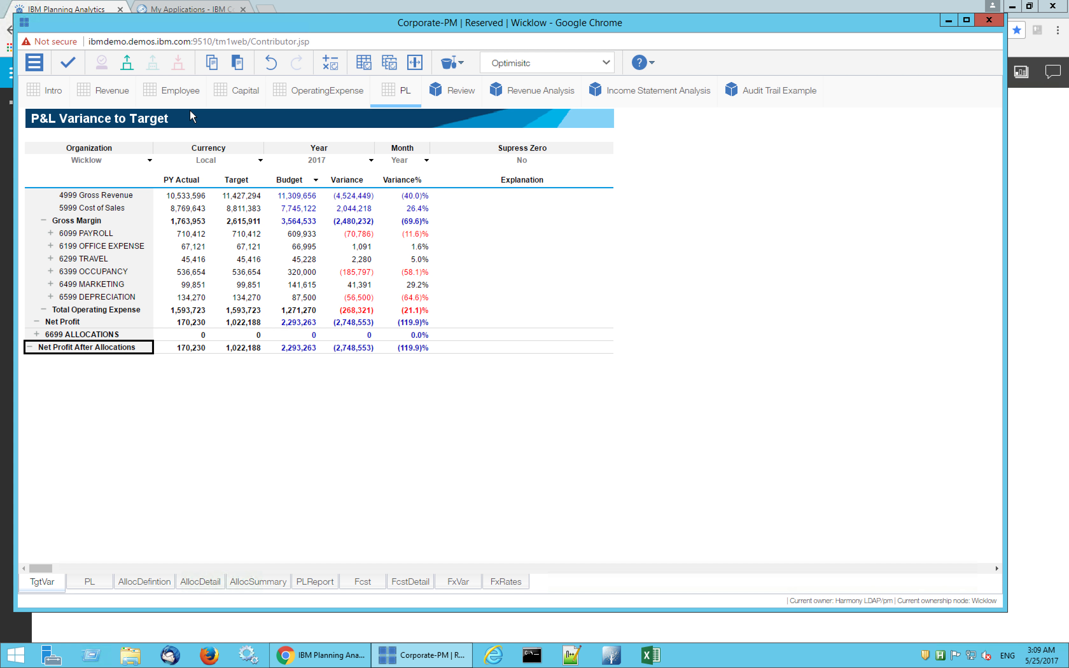
In the Revenue forecast, set the yearly Channel Total volume for Desktops to 2k units
{"action": "left_click", "coordinate": [108, 91]}
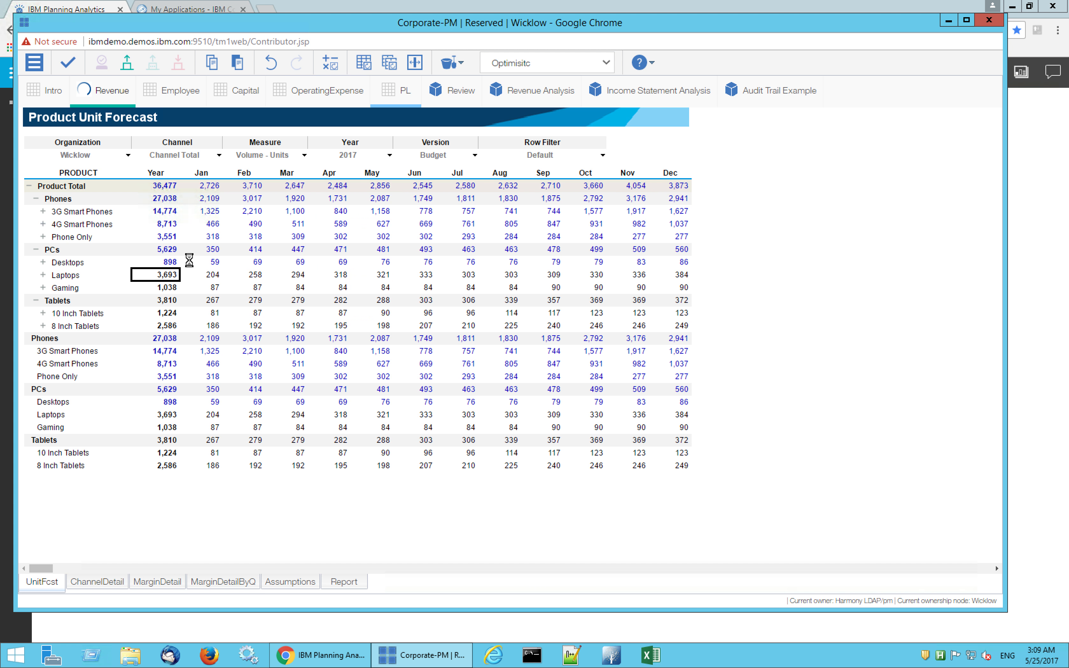
{"action": "left_click", "coordinate": [153, 262]}
{"action": "type", "text": "2k"}
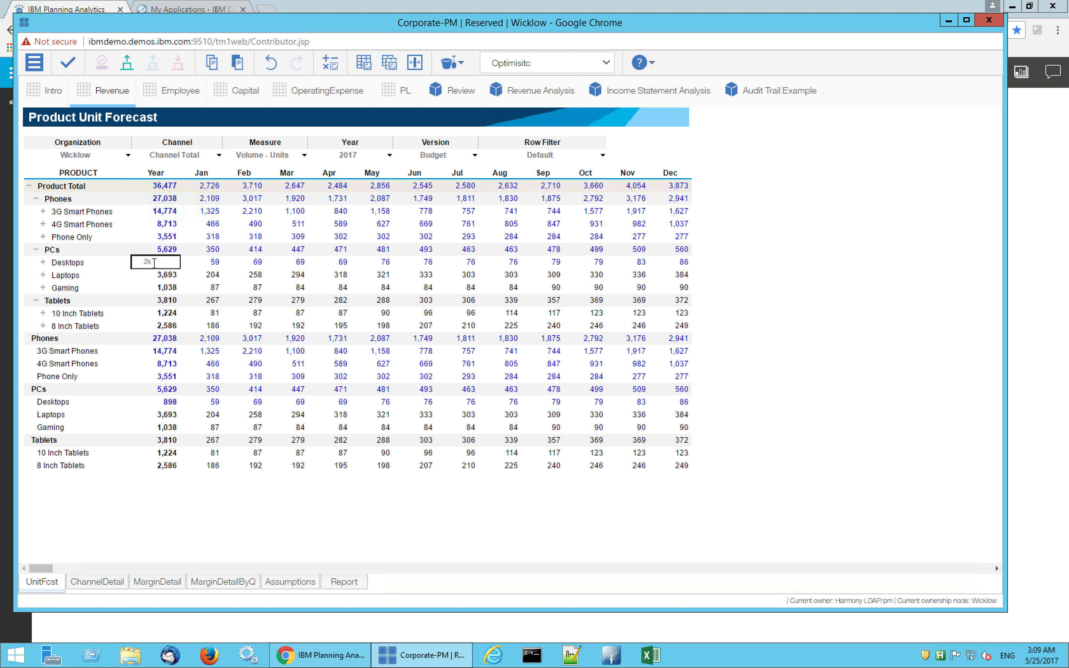
{"action": "key", "text": "Return"}
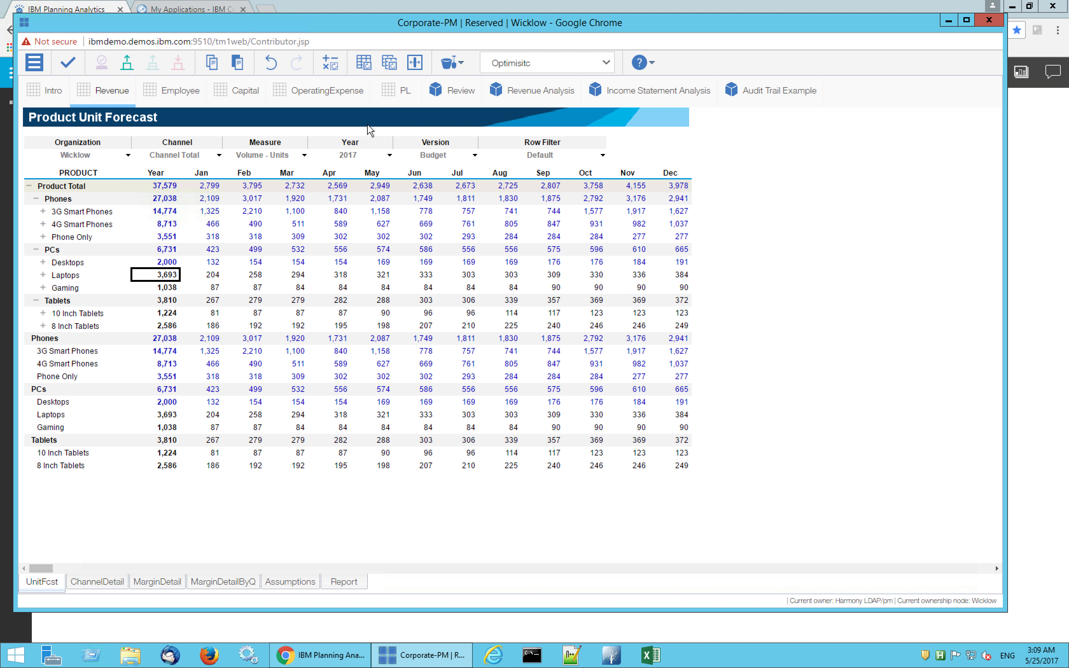
Review the P&L variance to target with the Optimisitc sandbox selected
{"action": "left_click", "coordinate": [404, 97]}
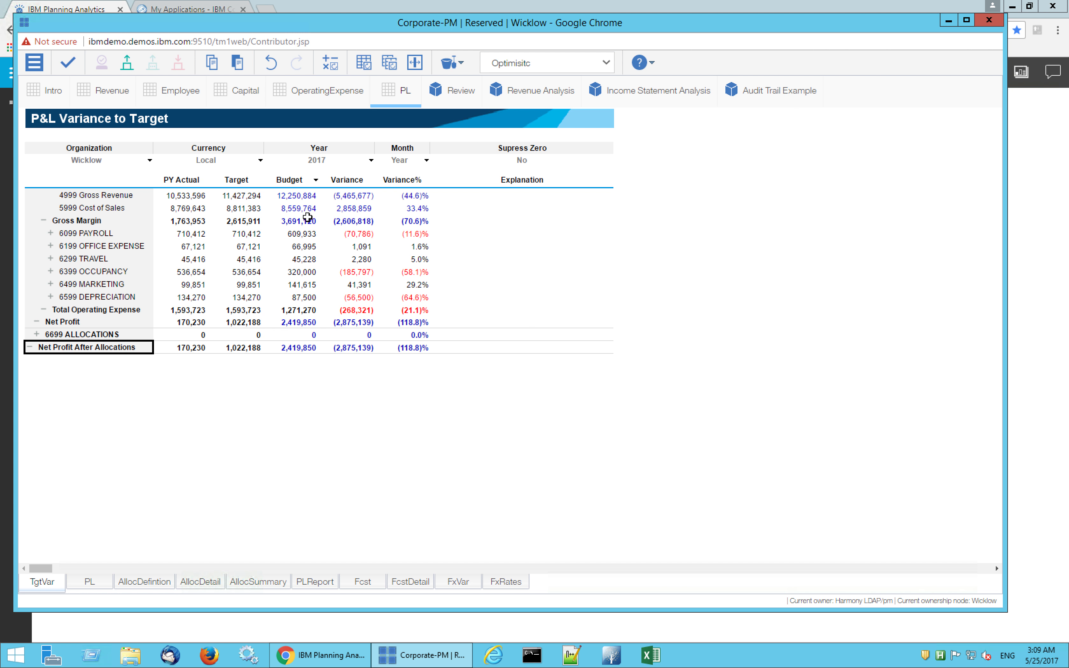
{"action": "left_click", "coordinate": [605, 62]}
{"action": "left_click", "coordinate": [516, 112]}
Commit the Optimisitc sandbox data, submit the Wicklow node, and close its plan window
{"action": "left_click", "coordinate": [67, 66]}
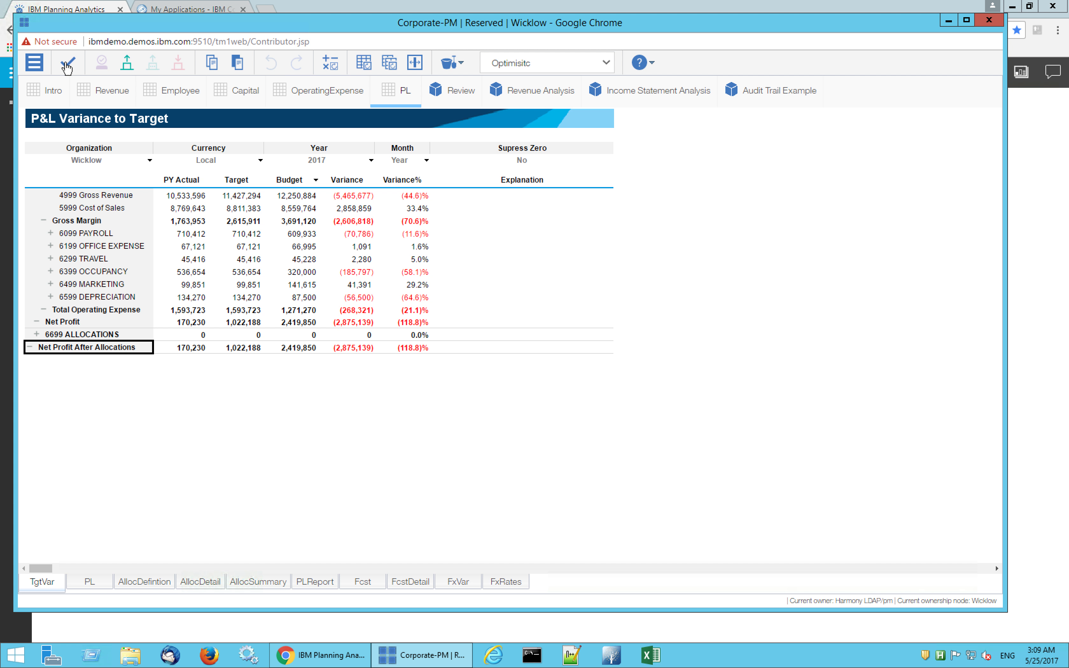
{"action": "left_click", "coordinate": [127, 66]}
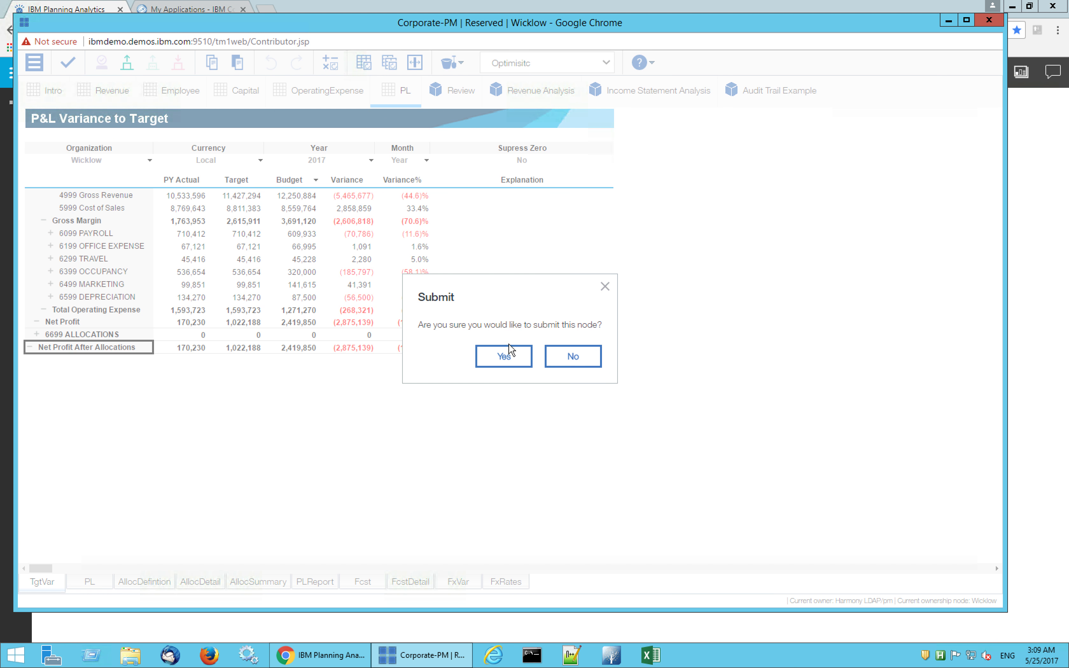
{"action": "left_click", "coordinate": [505, 360]}
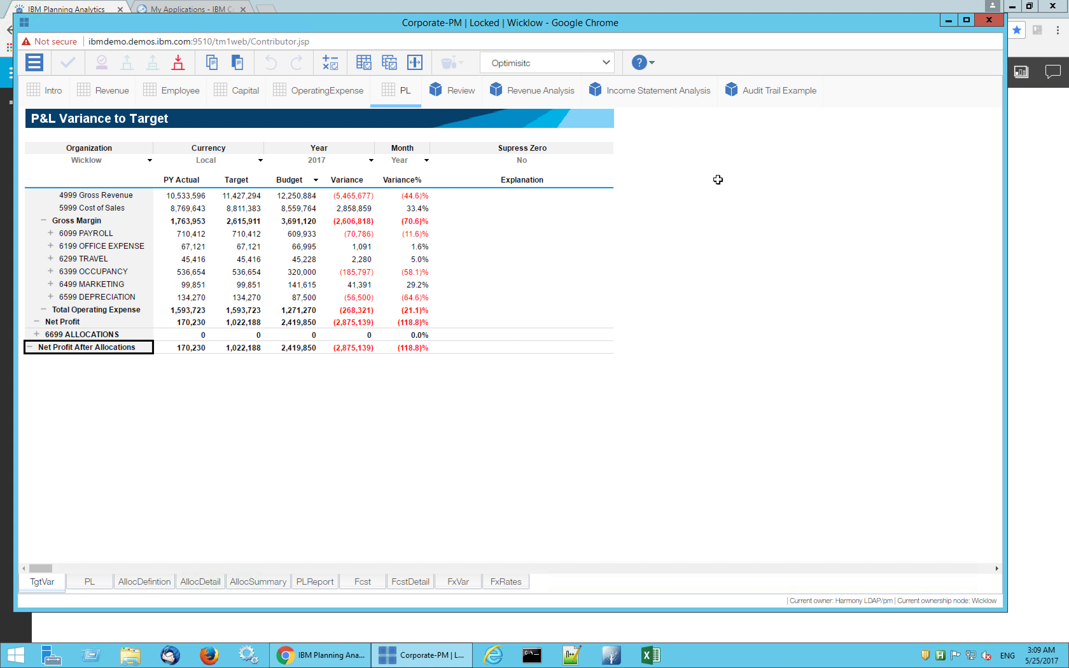
{"action": "left_click", "coordinate": [990, 21]}
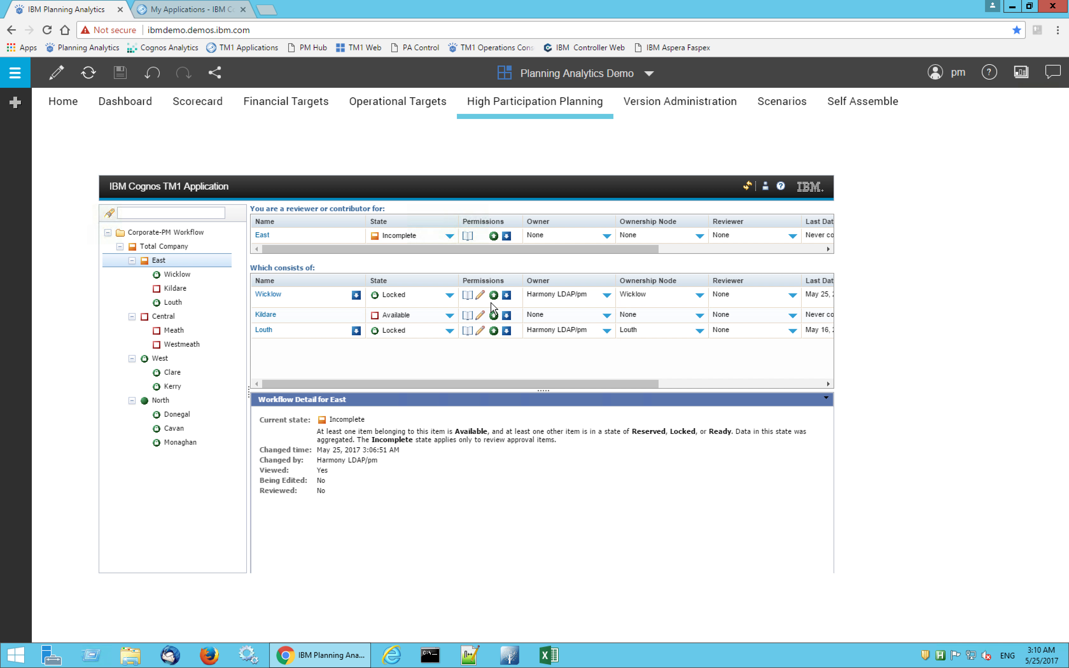
On the Version Administration sheet, add a new version named V2 with Link to Drivers kept at Y
{"action": "left_click", "coordinate": [705, 101]}
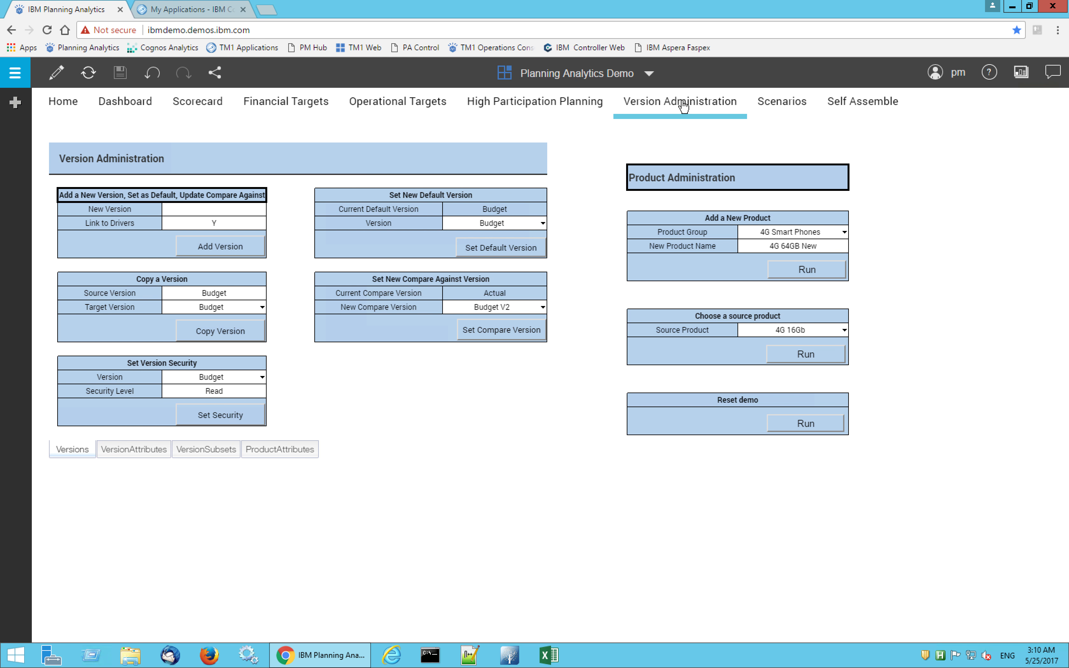
{"action": "left_click", "coordinate": [227, 211]}
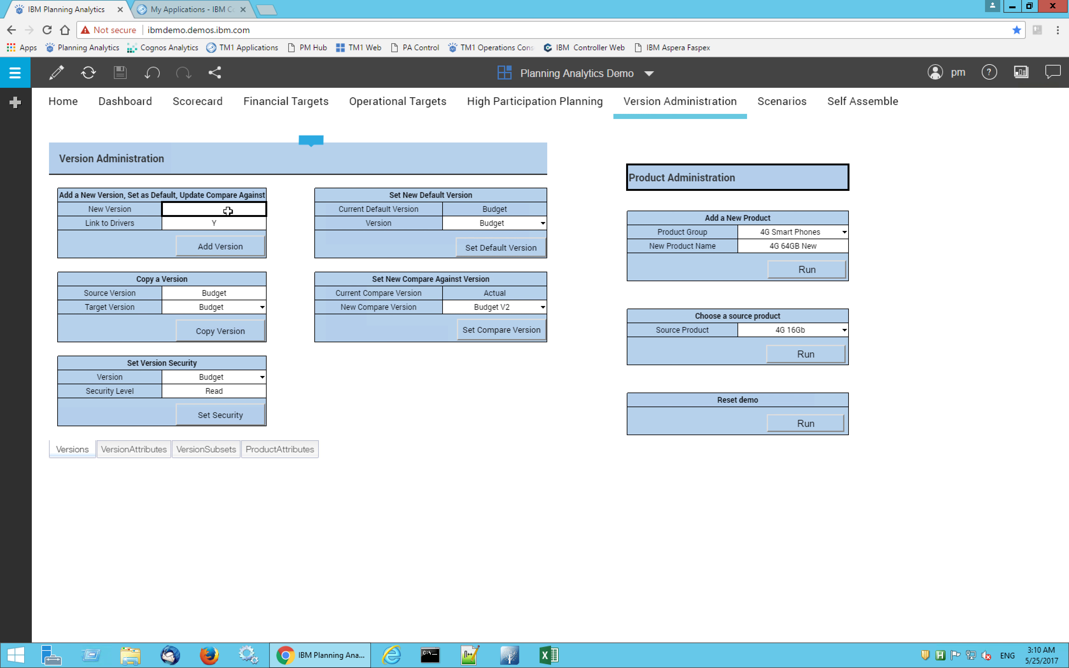
{"action": "type", "text": "V2"}
{"action": "key", "text": "Return"}
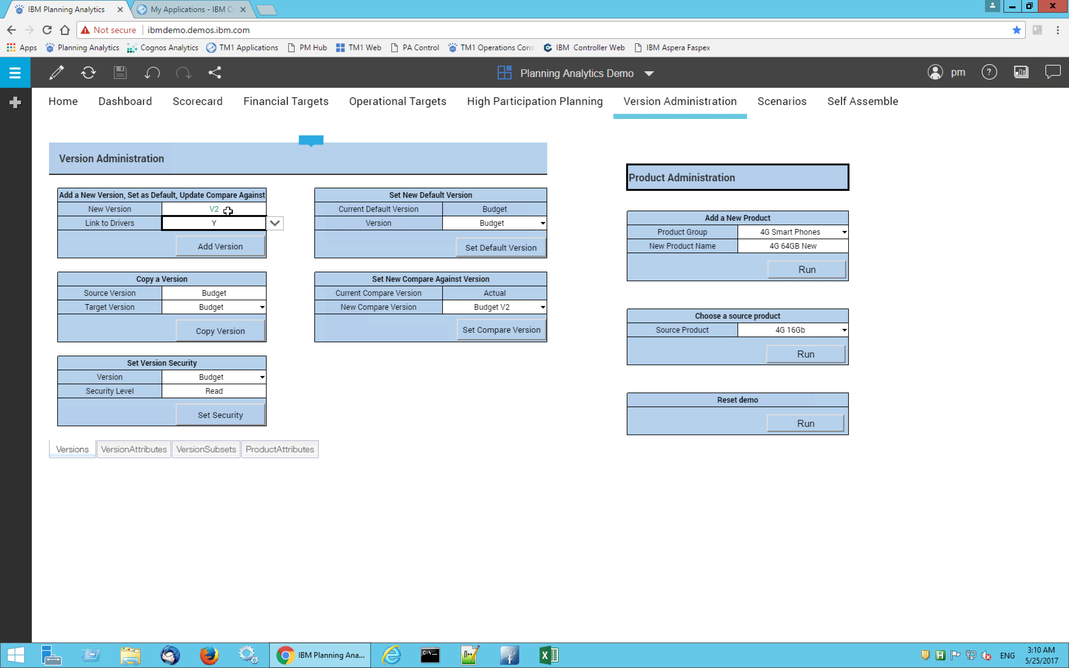
{"action": "left_click", "coordinate": [251, 249]}
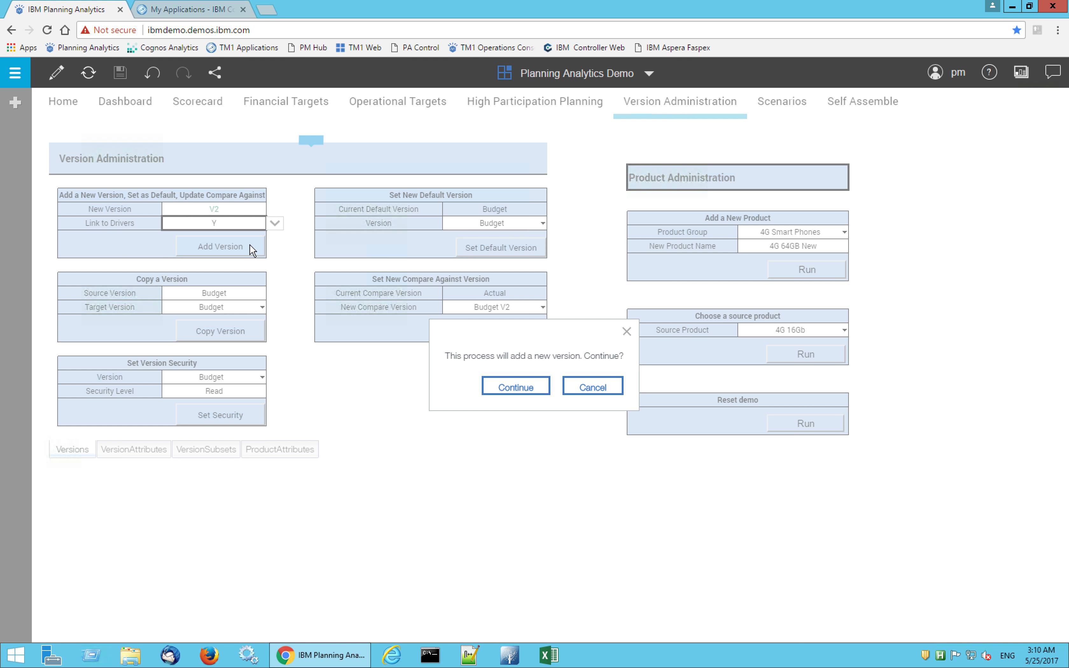
{"action": "left_click", "coordinate": [516, 388]}
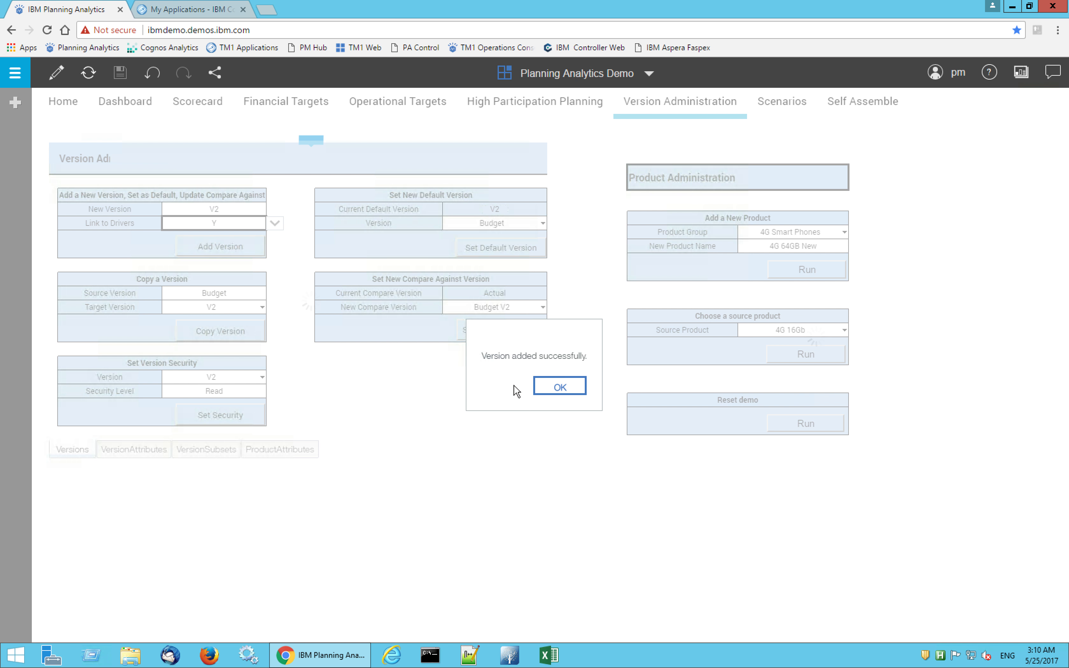
{"action": "left_click", "coordinate": [560, 387]}
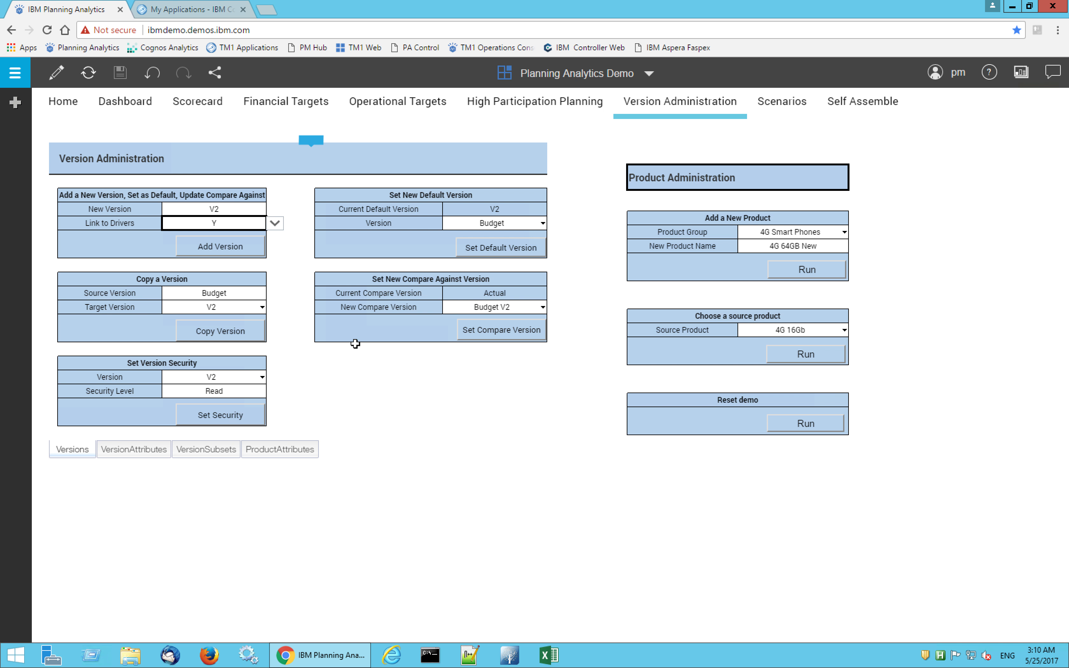
Copy the Budget source version into the V2 target version
{"action": "left_click", "coordinate": [233, 332]}
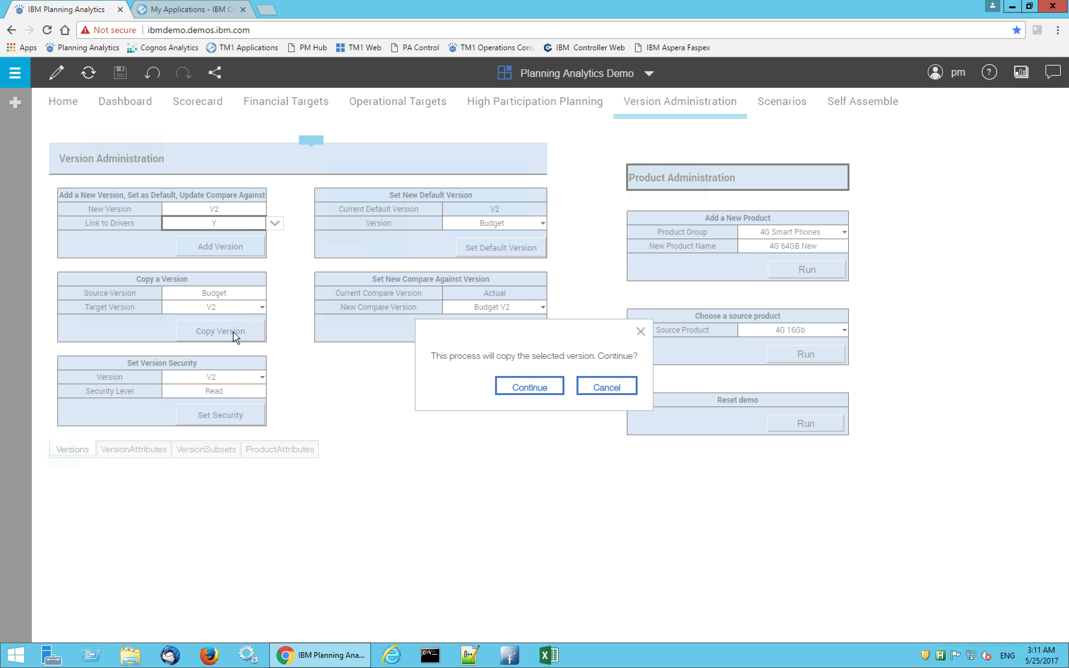
{"action": "left_click", "coordinate": [524, 392]}
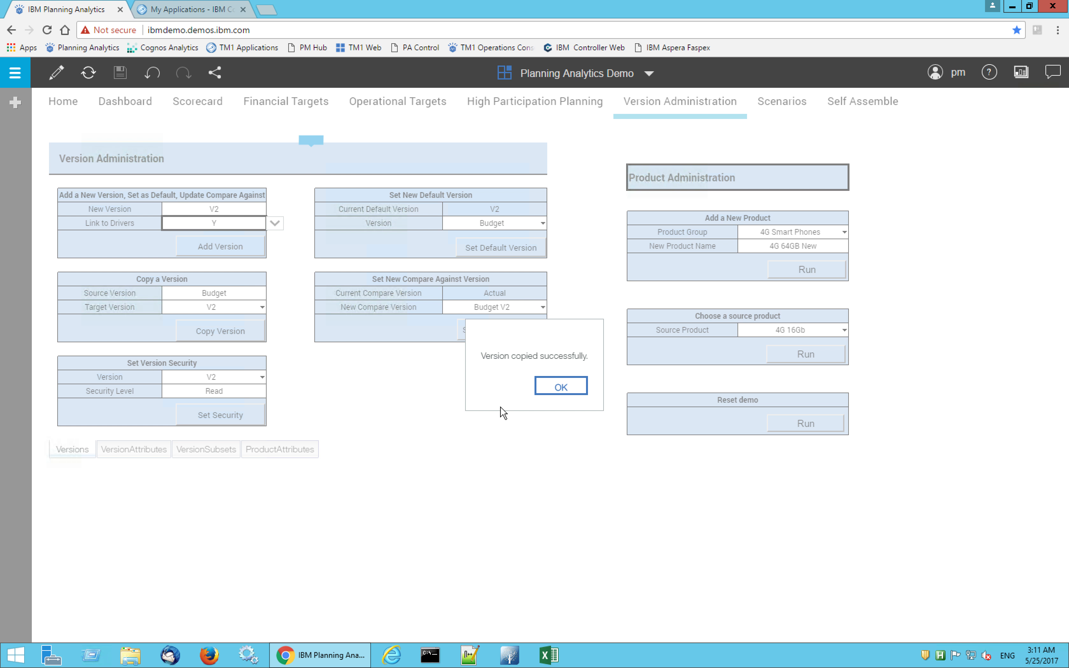
{"action": "left_click", "coordinate": [555, 387]}
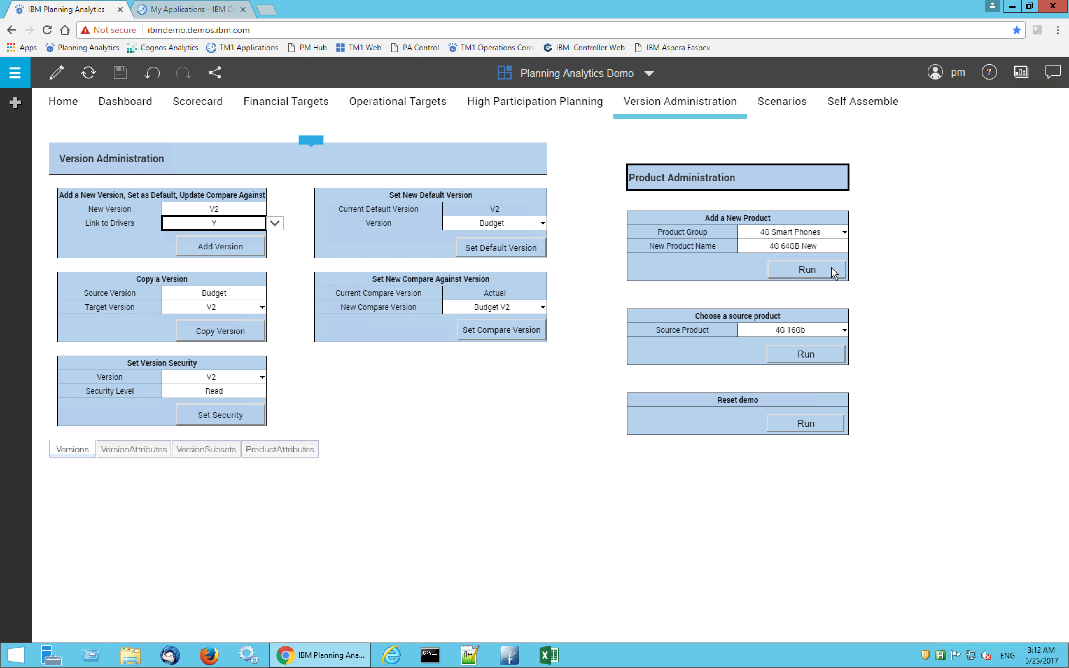
Add the product 4G 64GB New to the 4G Smart Phones group and run the source product process with 4G 16Gb
{"action": "left_click", "coordinate": [794, 246]}
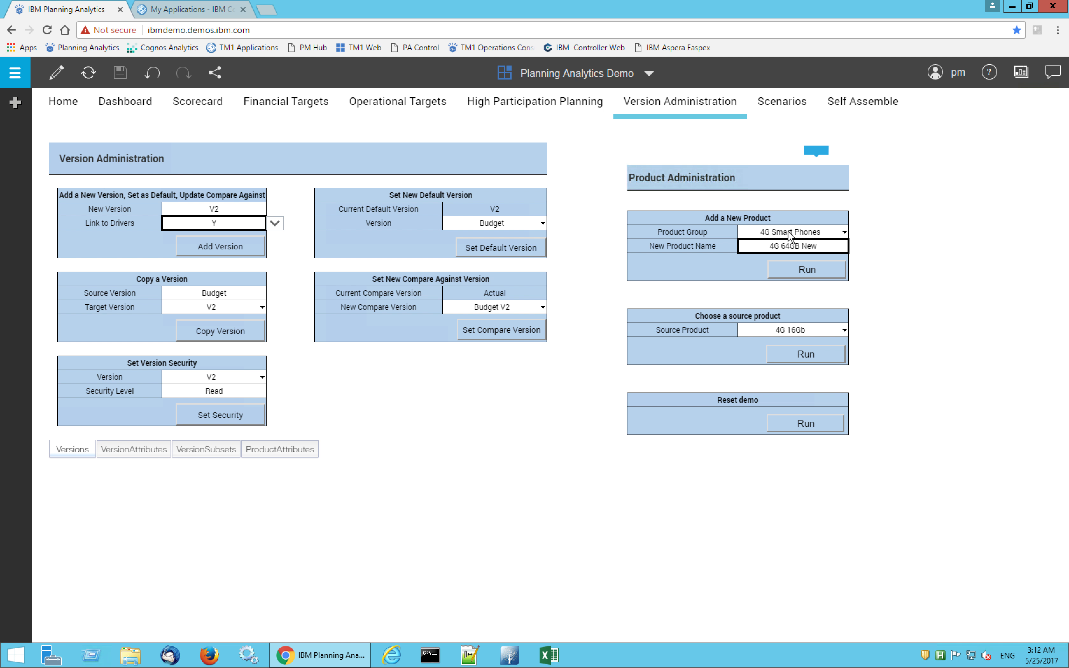
{"action": "left_click", "coordinate": [845, 234]}
{"action": "left_click", "coordinate": [845, 232]}
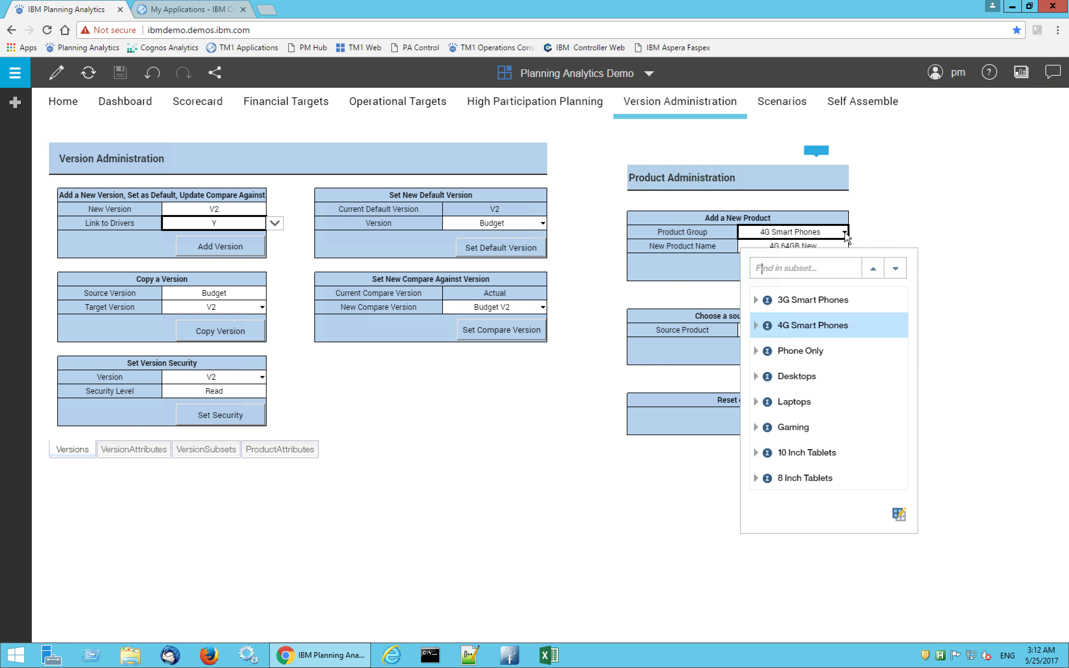
{"action": "left_click", "coordinate": [809, 326]}
{"action": "left_click", "coordinate": [797, 270]}
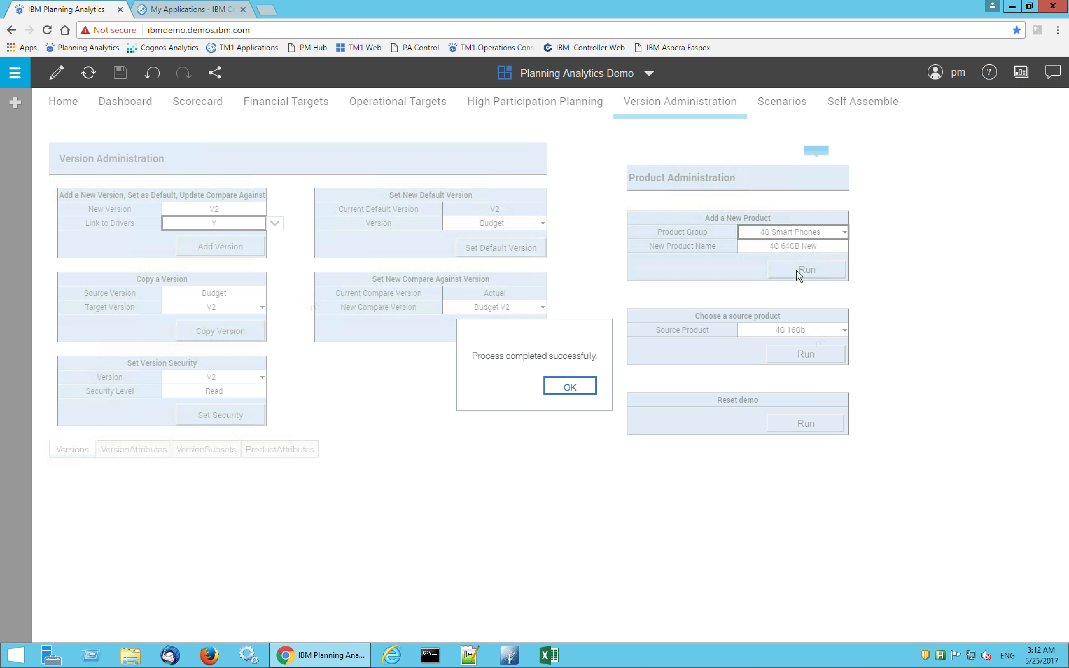
{"action": "left_click", "coordinate": [579, 388]}
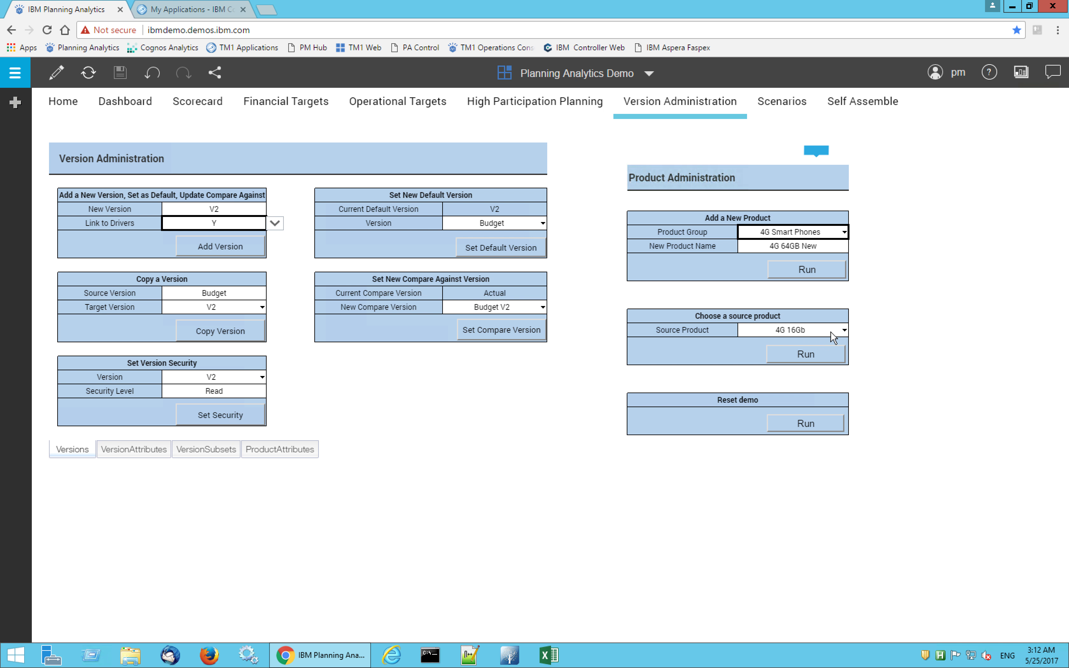
{"action": "left_click", "coordinate": [812, 355]}
{"action": "left_click", "coordinate": [574, 386]}
On the Scenarios sheet, switch the Volume - Units view to version V2 and expand Phones down to the 4G Smart Phones products
{"action": "left_click", "coordinate": [782, 104]}
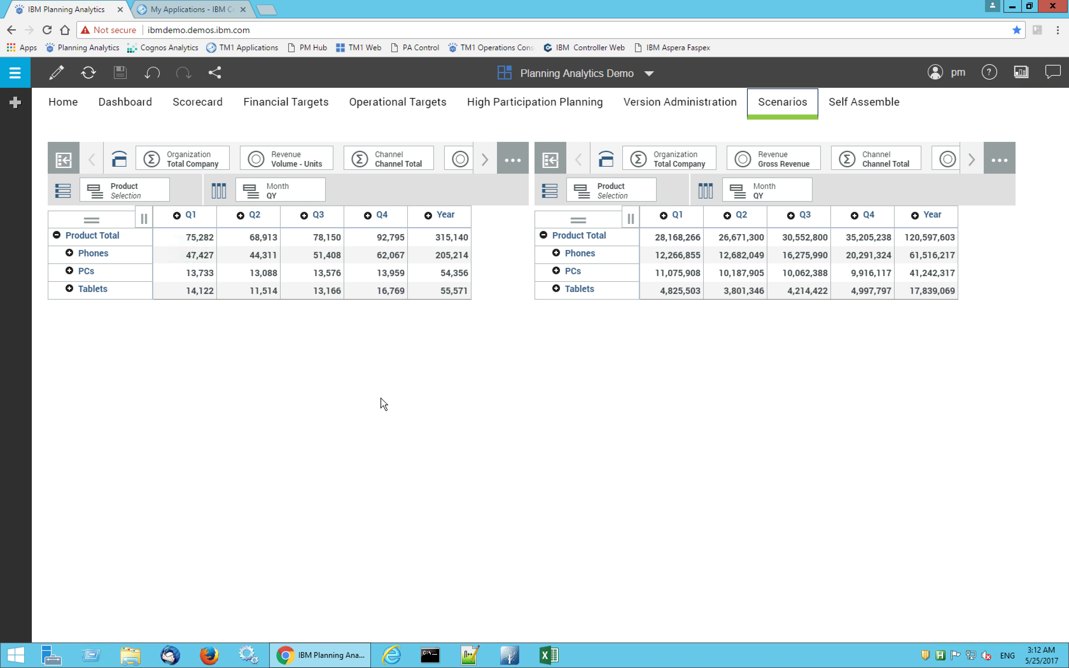
{"action": "left_click", "coordinate": [485, 162]}
{"action": "left_click", "coordinate": [486, 163]}
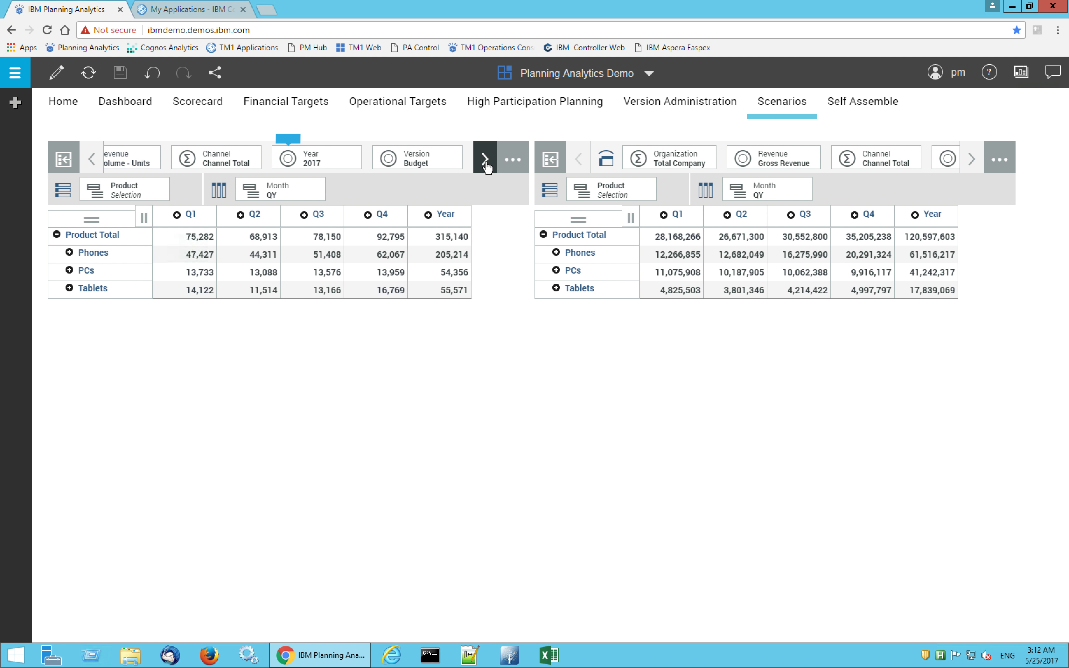
{"action": "left_click", "coordinate": [423, 166]}
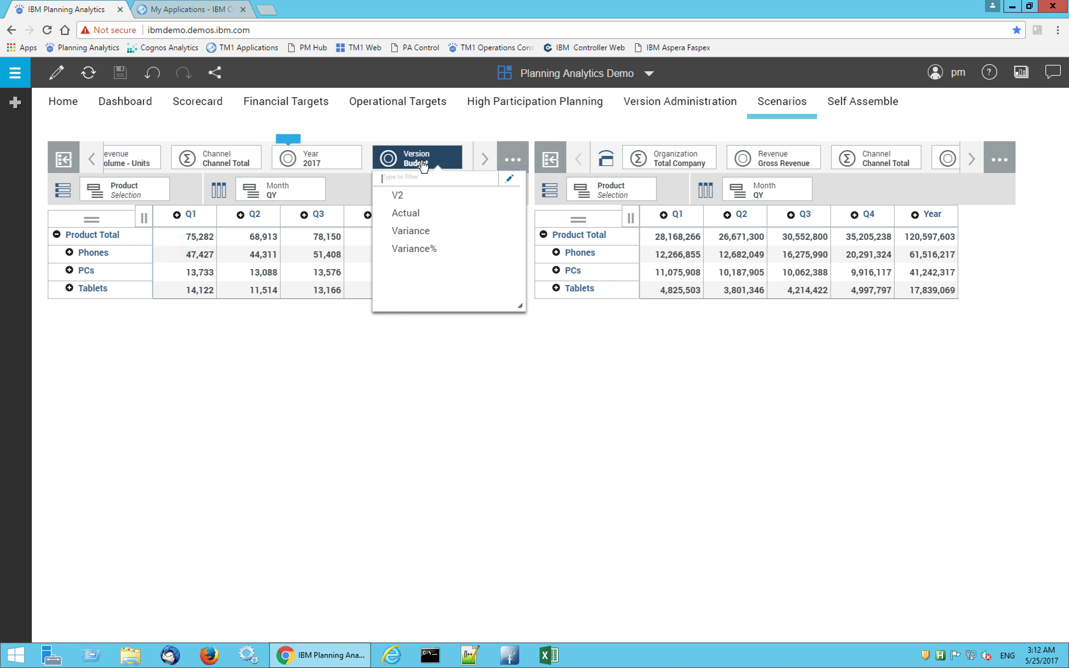
{"action": "left_click", "coordinate": [399, 197]}
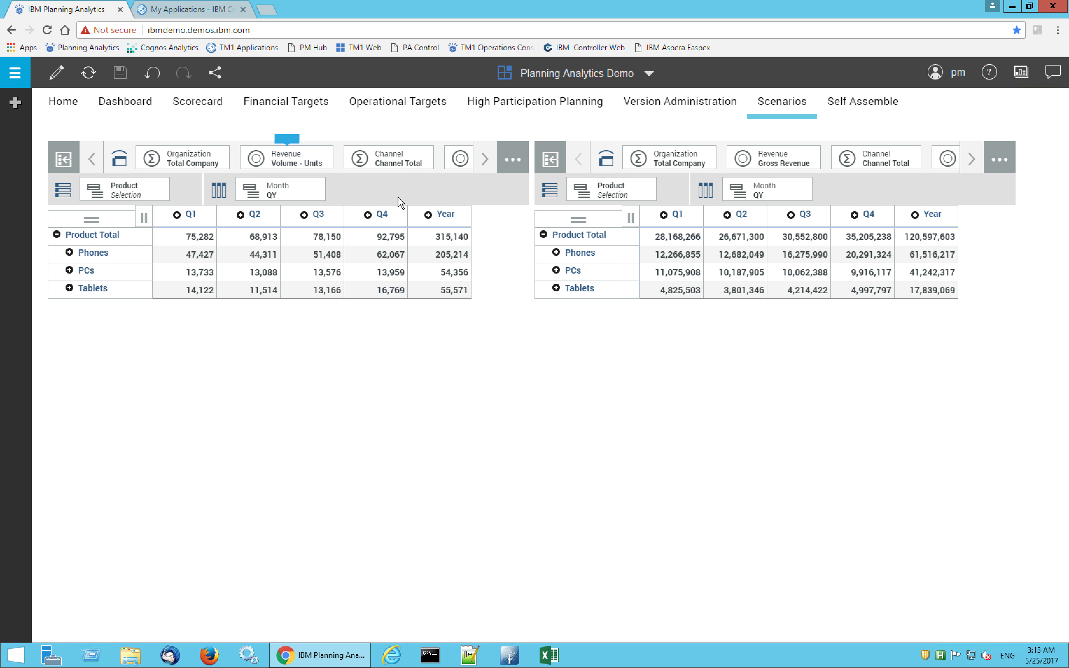
{"action": "left_click", "coordinate": [69, 252]}
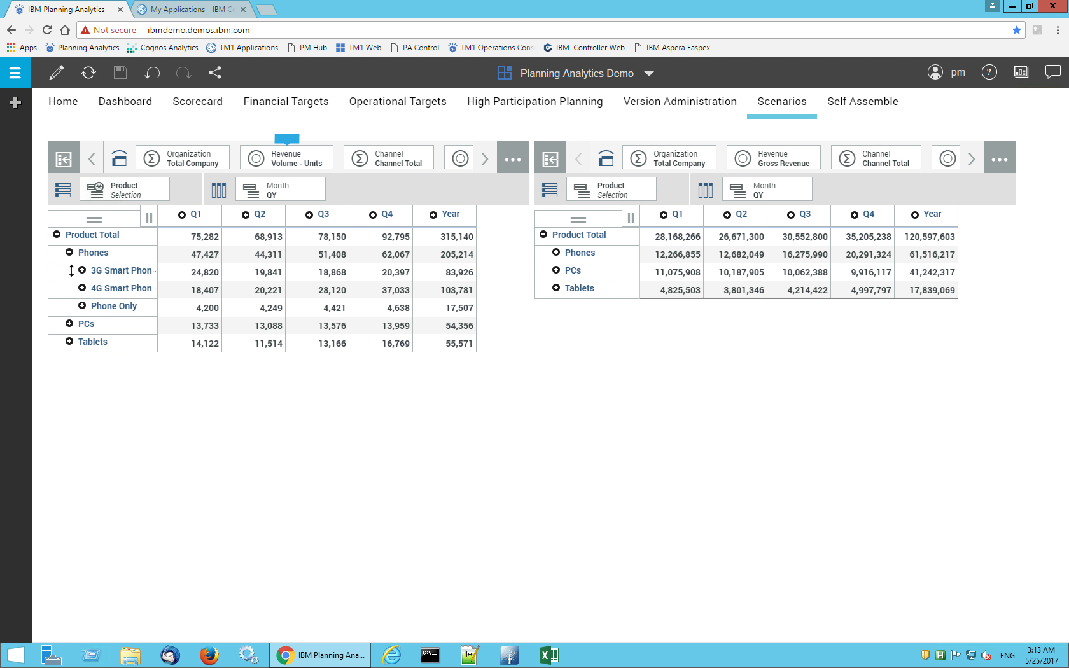
{"action": "left_click", "coordinate": [82, 288]}
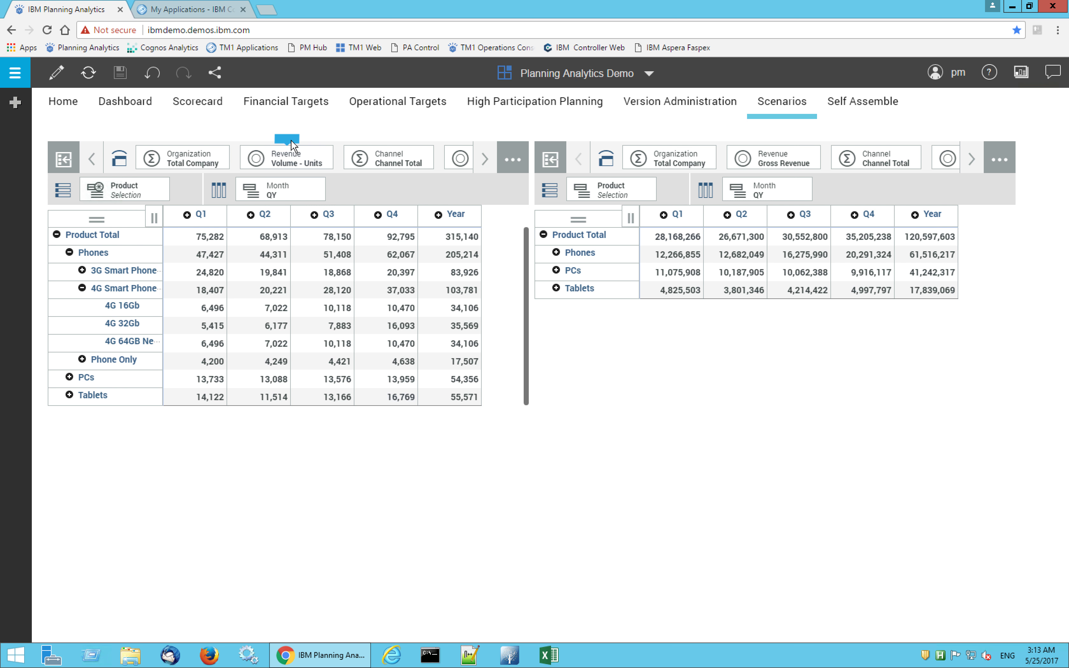
Create a sandbox named "Impact of new launch" from Base for the Volume - Units view
{"action": "mouse_move", "coordinate": [292, 144]}
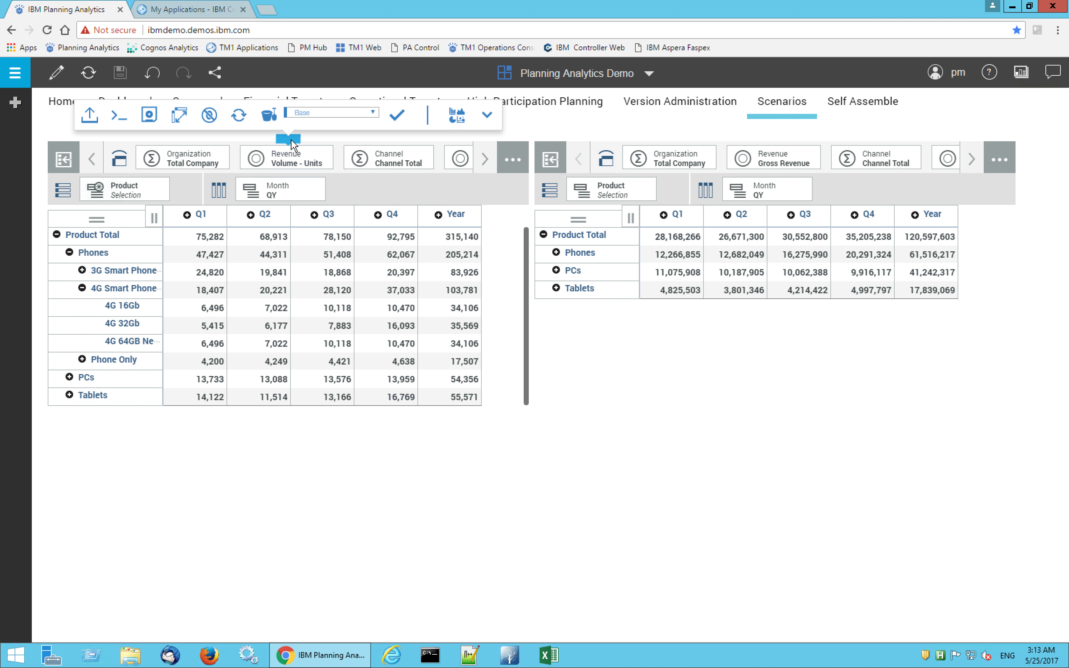
{"action": "left_click", "coordinate": [268, 119]}
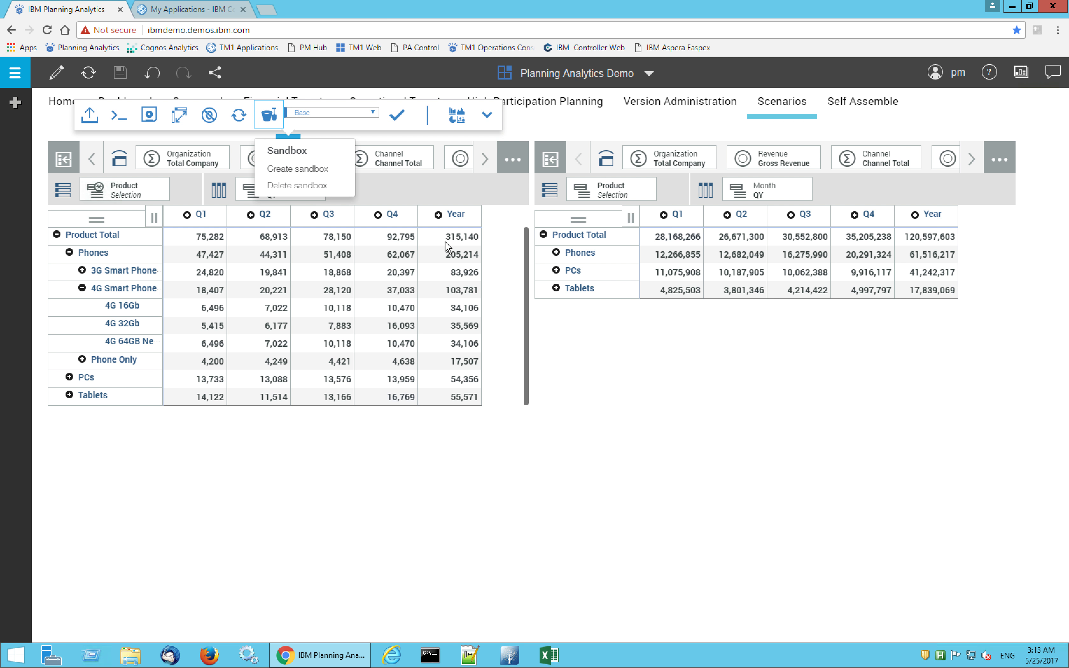
{"action": "left_click", "coordinate": [309, 167]}
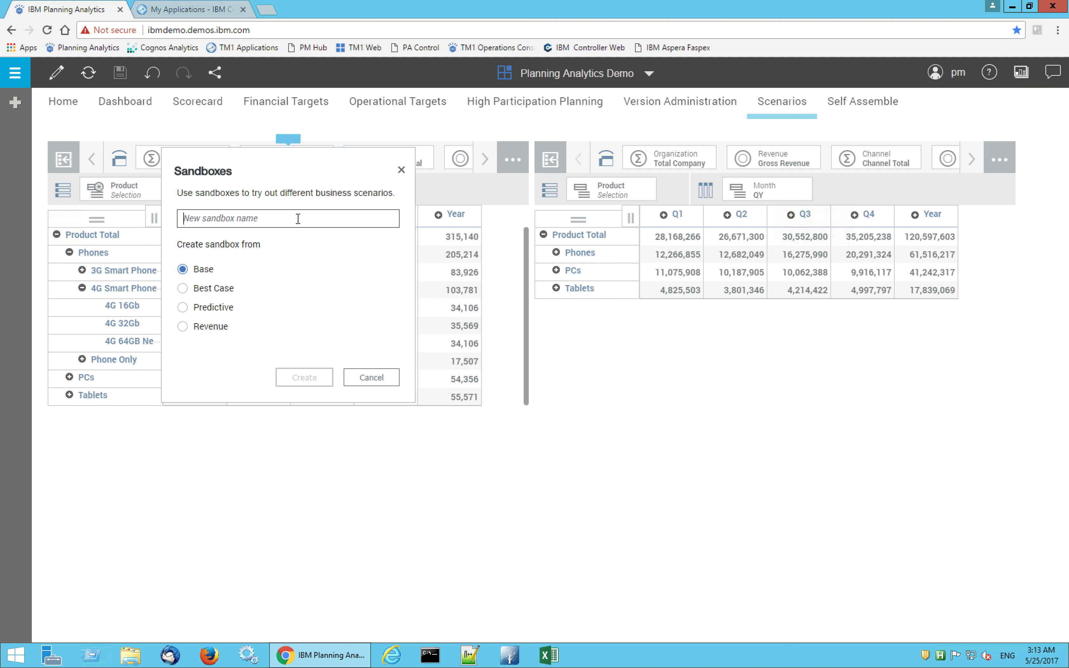
{"action": "type", "text": "Impact"}
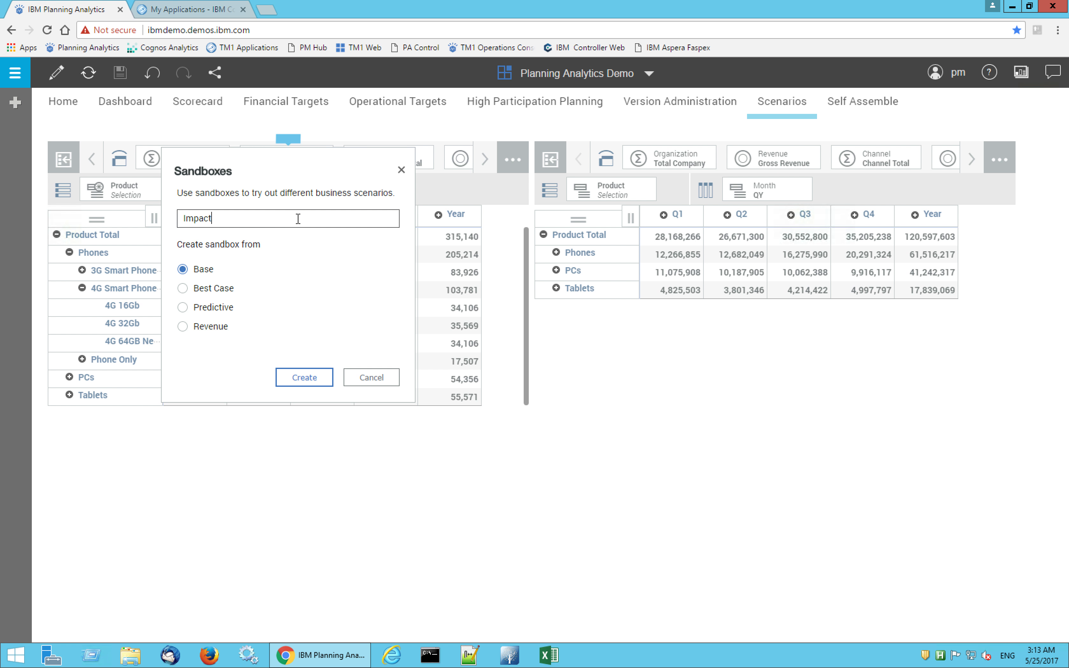
{"action": "type", "text": " of new launch"}
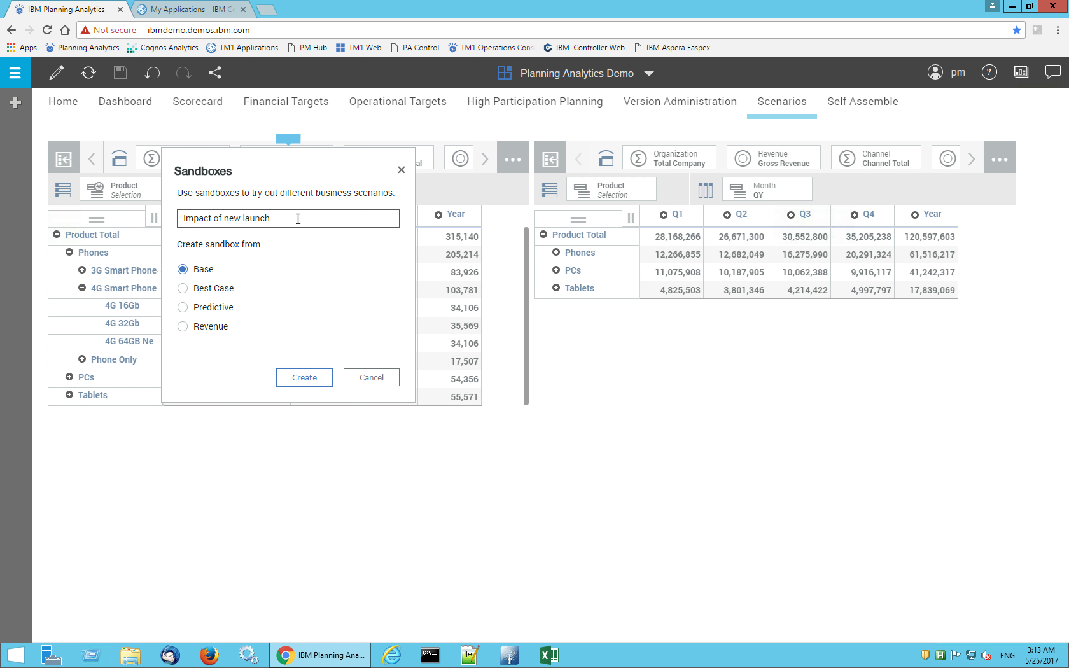
{"action": "left_click", "coordinate": [305, 378]}
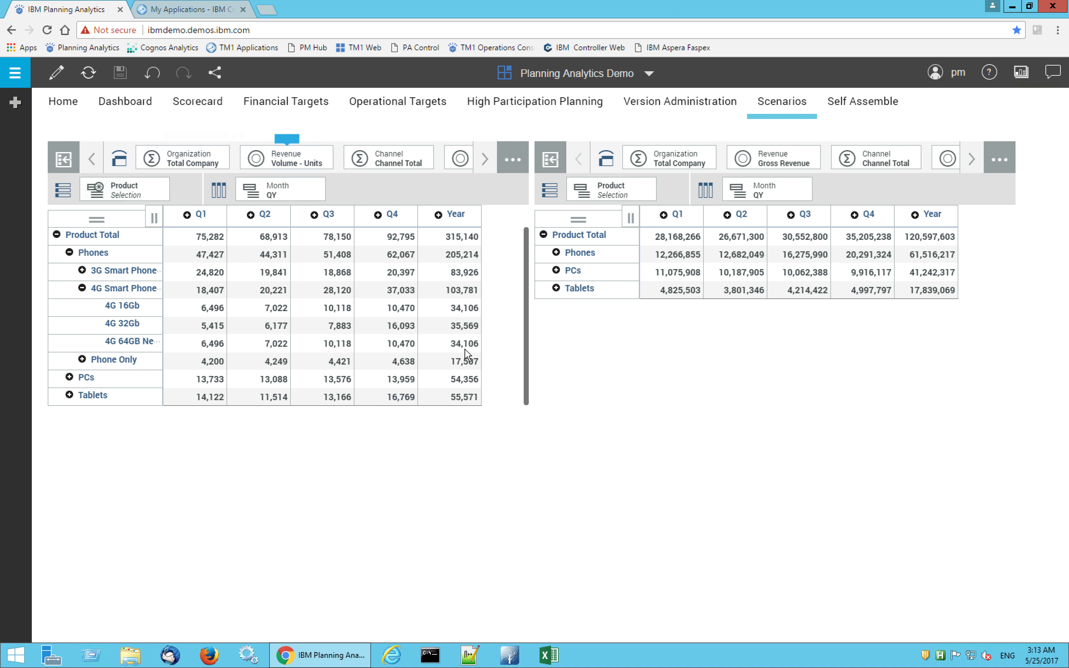
Increase the yearly volume of the 4G 64GB New product by 5k units
{"action": "left_click", "coordinate": [453, 345]}
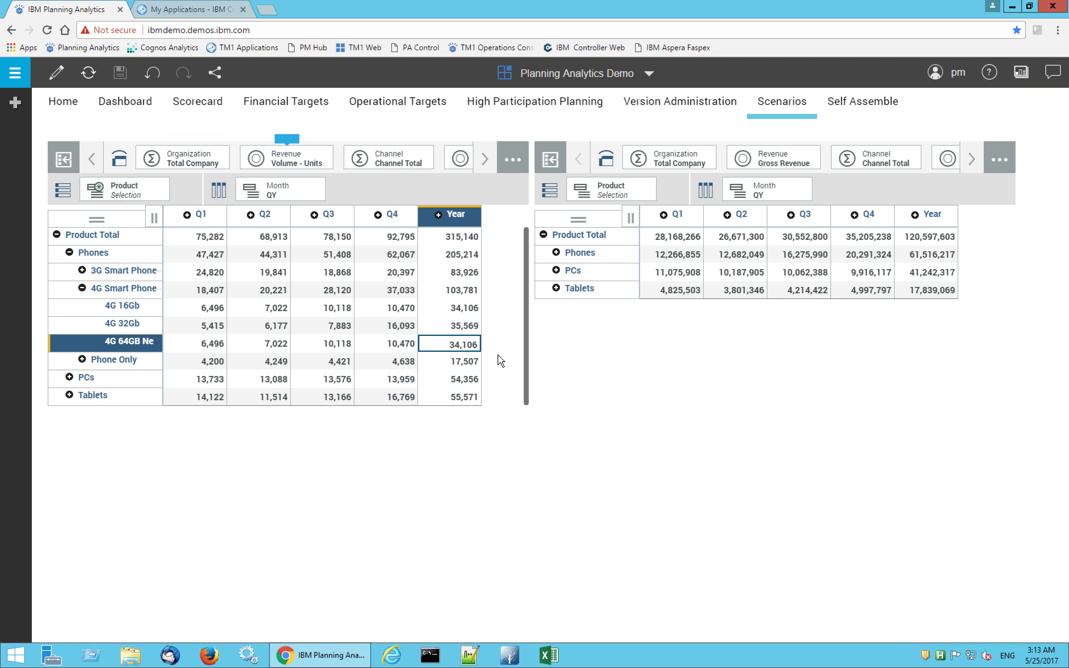
{"action": "type", "text": "add5k"}
{"action": "key", "text": "Return"}
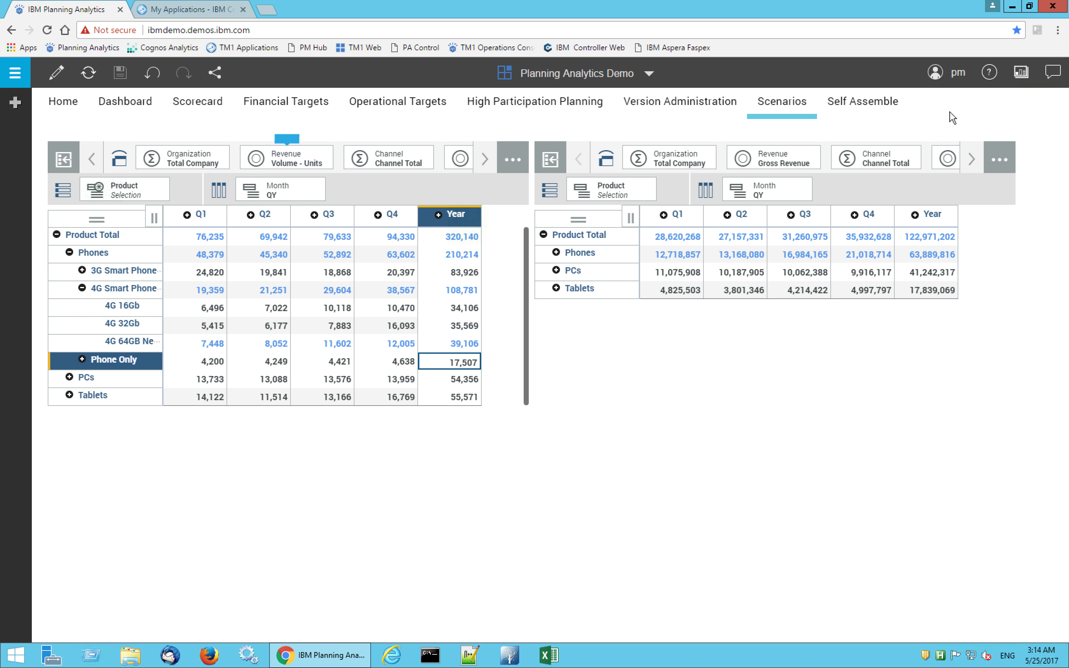
Open the Self Assemble sheet for editing and expand the smartco server's cubes in the data tree
{"action": "left_click", "coordinate": [866, 111]}
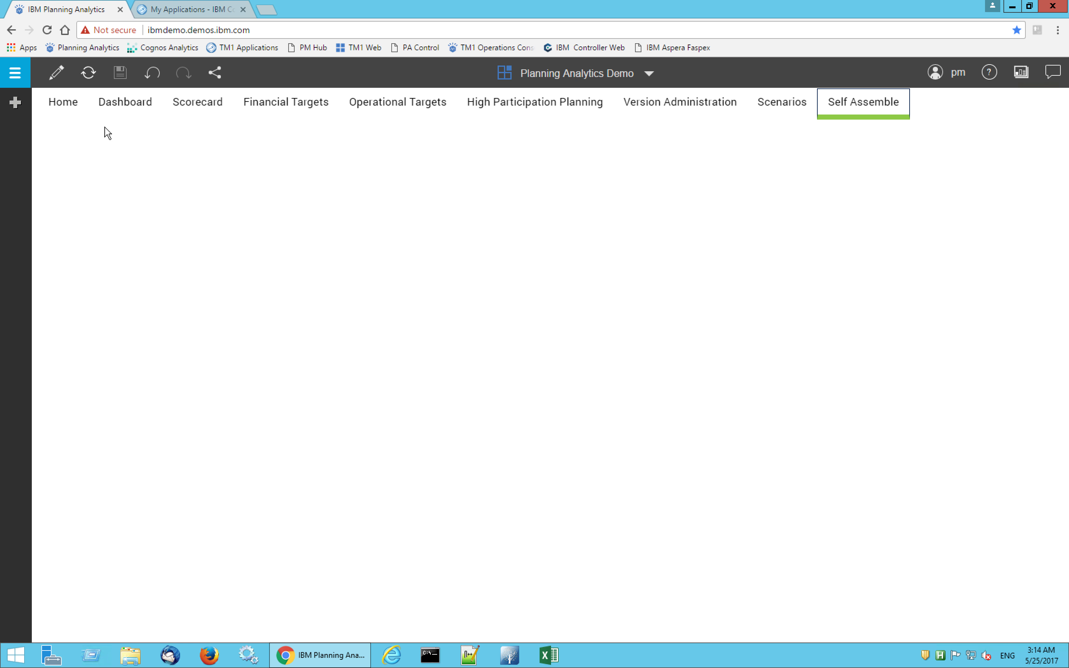
{"action": "left_click", "coordinate": [56, 74]}
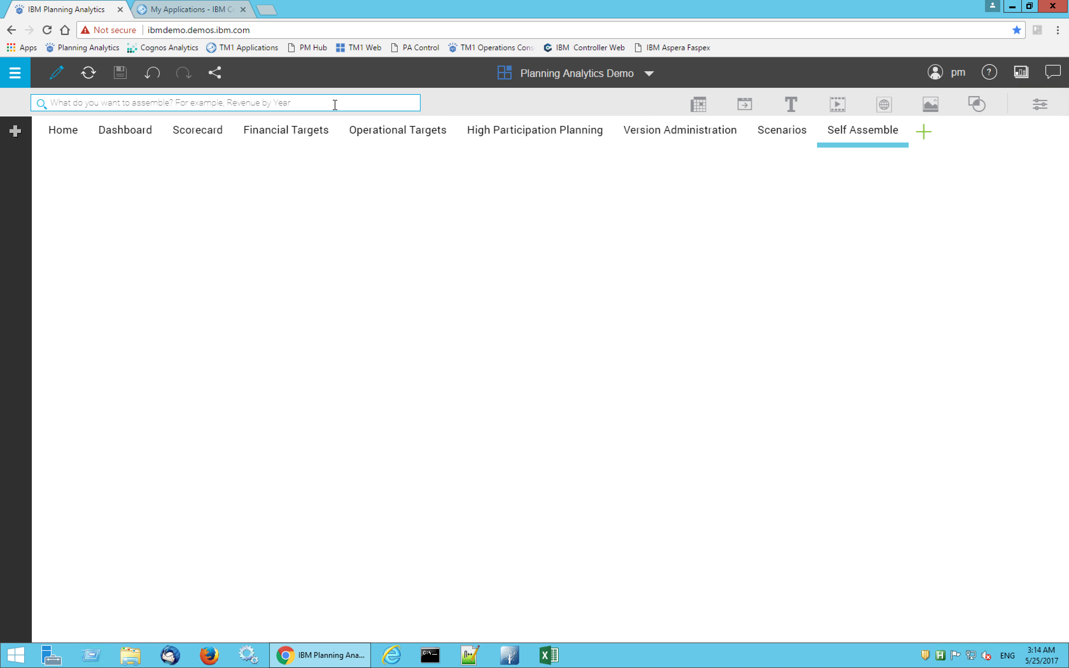
{"action": "left_click", "coordinate": [14, 137]}
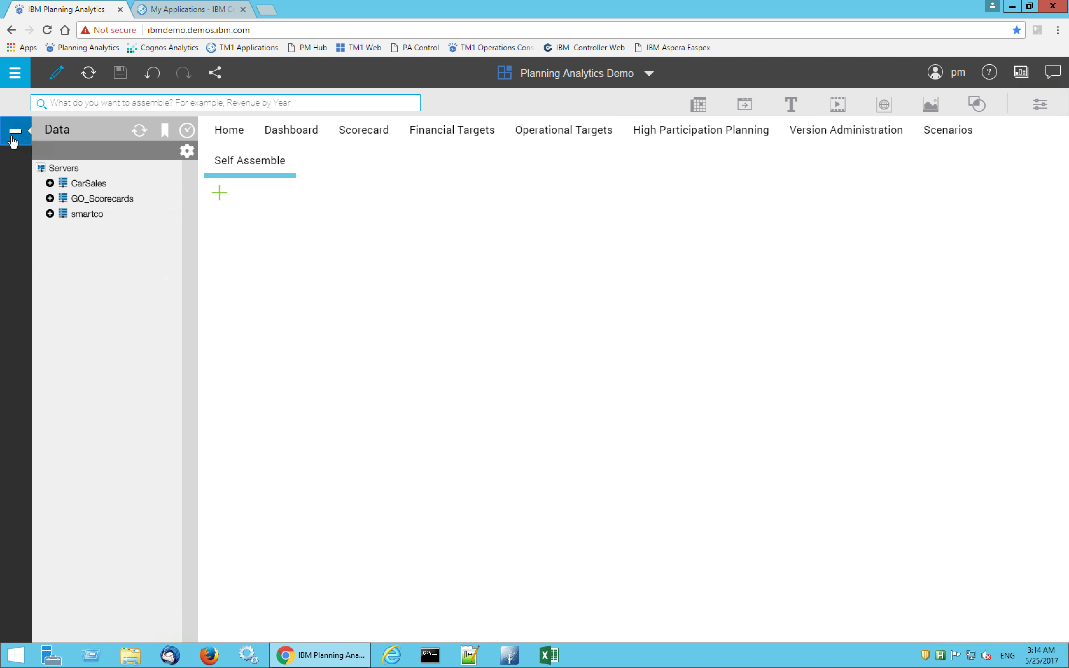
{"action": "left_click", "coordinate": [50, 213]}
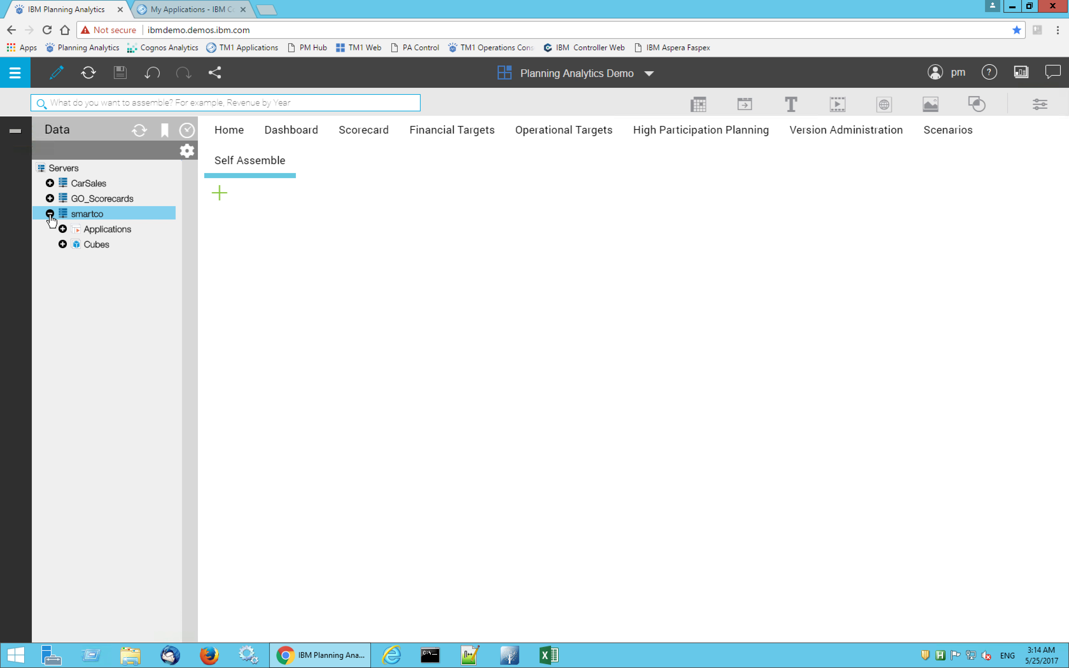
{"action": "left_click", "coordinate": [62, 244]}
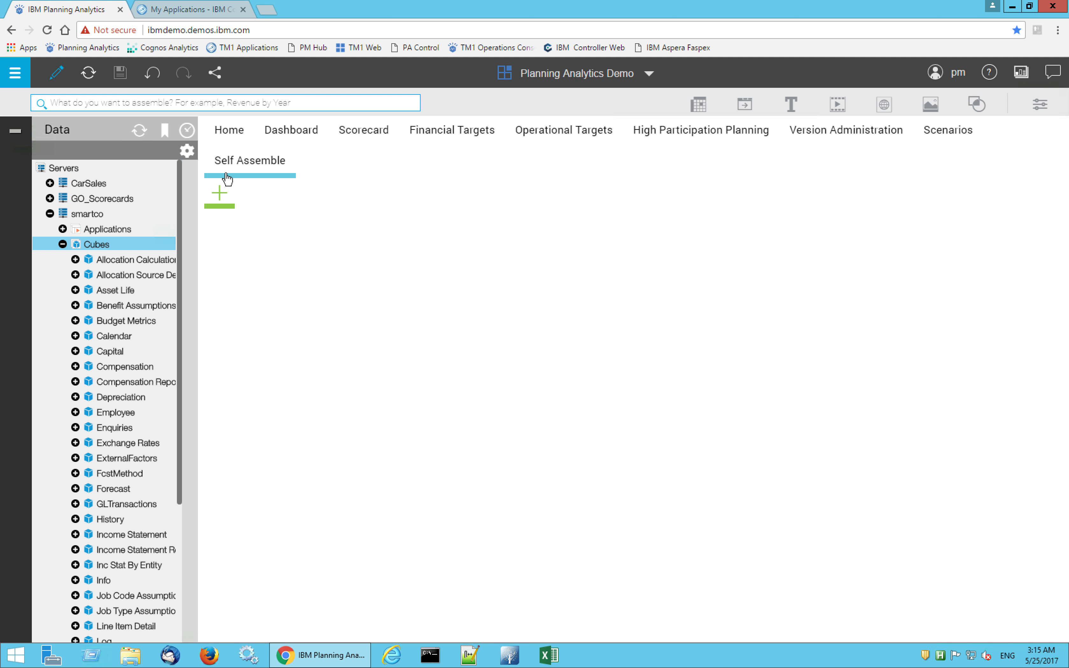
Search for "actual gross revenue by product" and place the smartco Revenue cube view on the Self Assemble sheet
{"action": "left_click", "coordinate": [312, 103]}
{"action": "type", "text": "actu"}
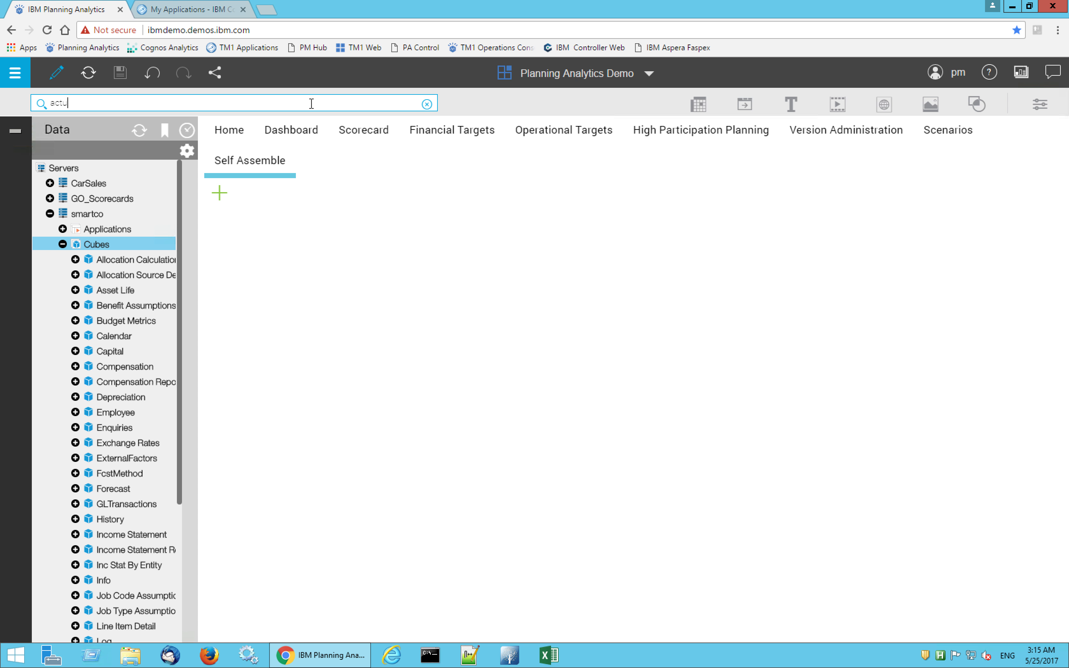
{"action": "type", "text": "al gross revenue by product"}
{"action": "key", "text": "Return"}
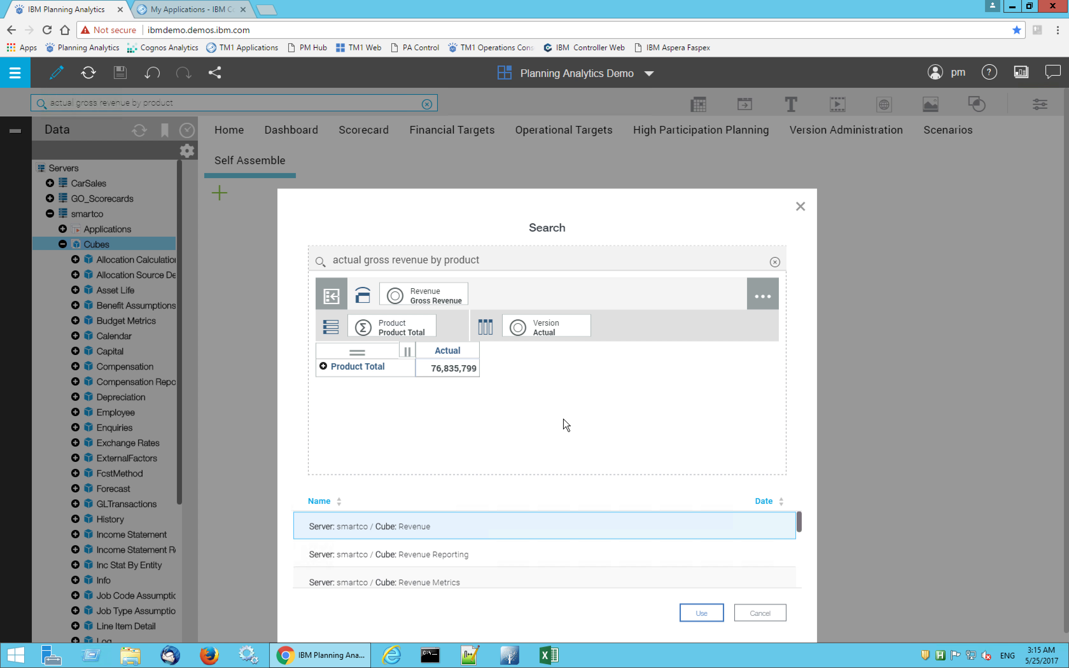
{"action": "left_click", "coordinate": [701, 614]}
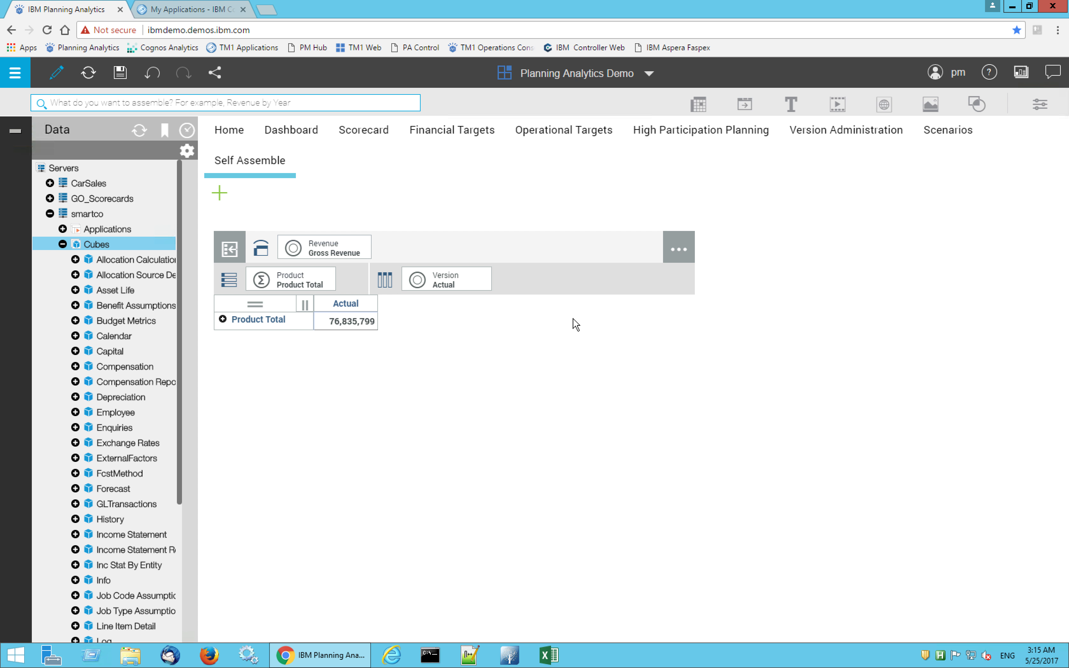
Add all the remaining default dimensions to the Revenue view's overview area and widen the view
{"action": "left_click", "coordinate": [679, 251]}
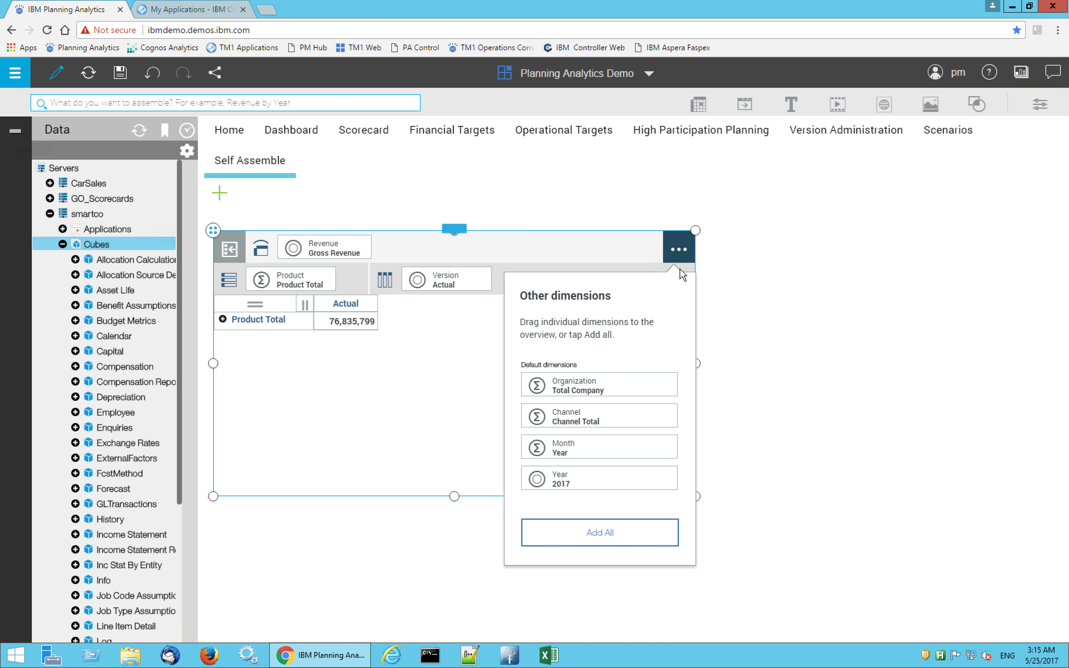
{"action": "left_click", "coordinate": [592, 535]}
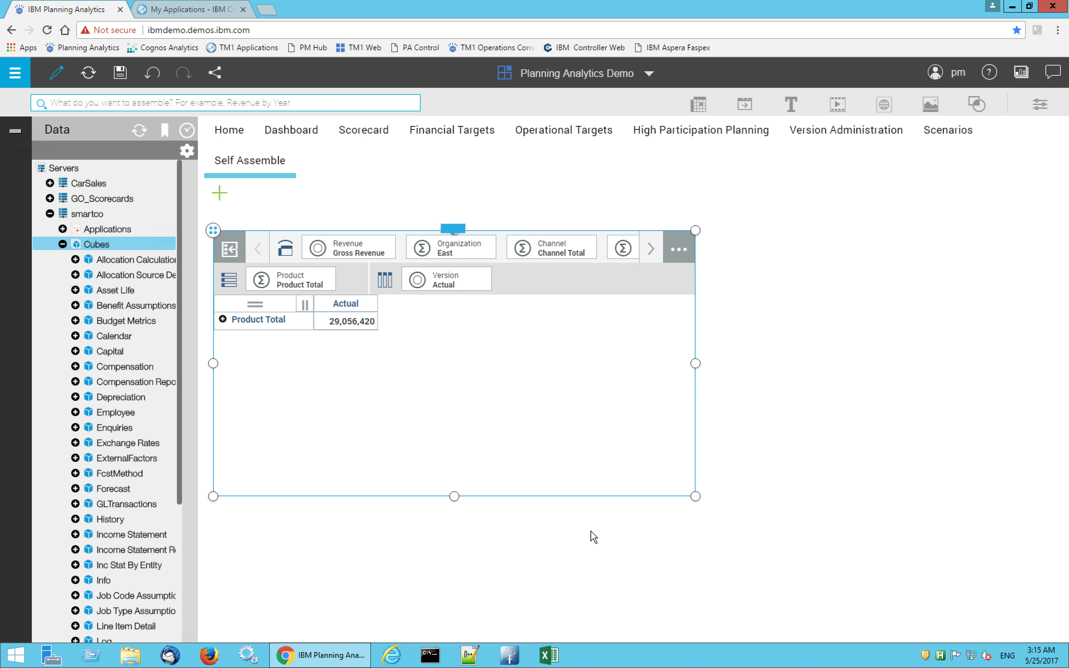
{"action": "left_click_drag", "start_coordinate": [695, 496], "coordinate": [912, 501]}
Set the Revenue view's Organization to Total Company and its Year to 2017
{"action": "left_click", "coordinate": [441, 252]}
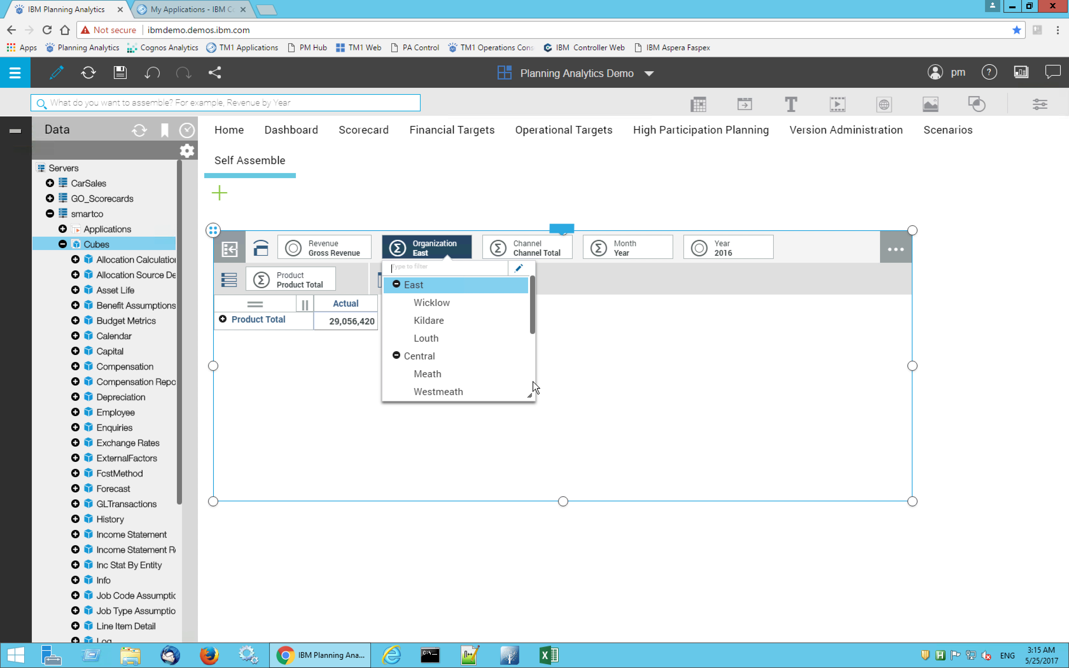
{"action": "scroll", "coordinate": [530, 386], "scroll_direction": "down", "scroll_amount": 3}
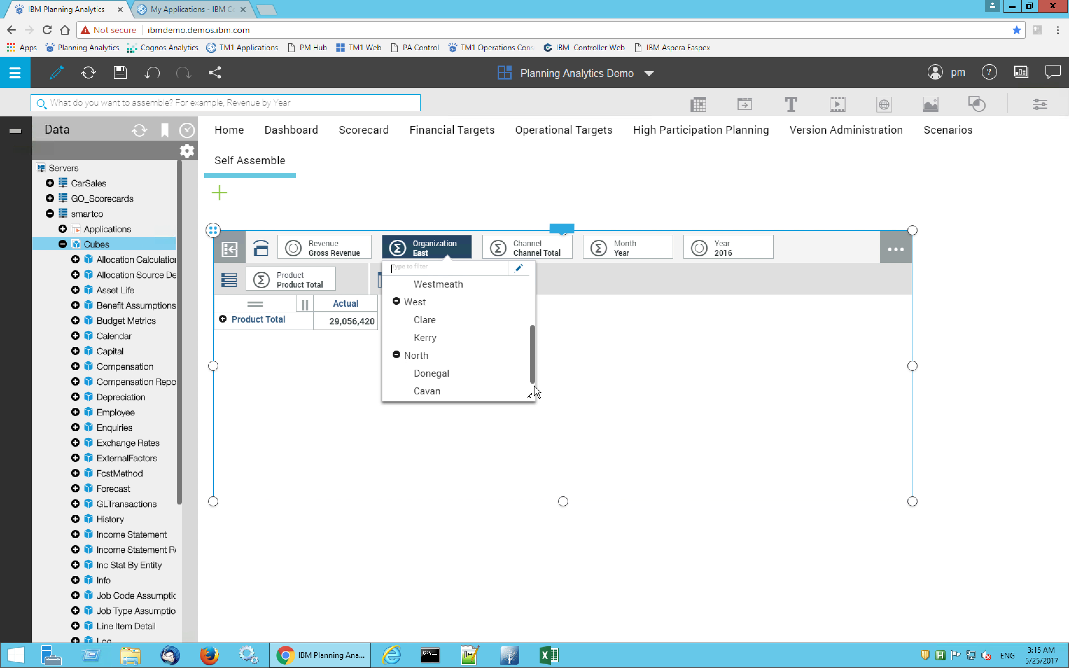
{"action": "scroll", "coordinate": [534, 384], "scroll_direction": "down", "scroll_amount": 1}
{"action": "scroll", "coordinate": [532, 391], "scroll_direction": "down", "scroll_amount": 1}
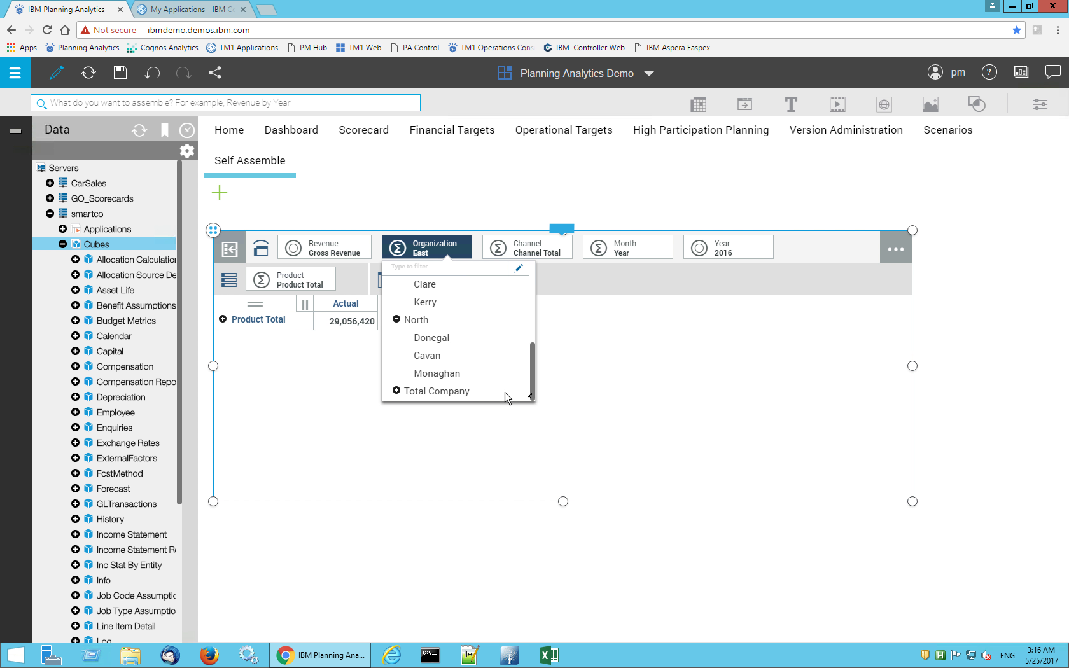
{"action": "left_click", "coordinate": [470, 393]}
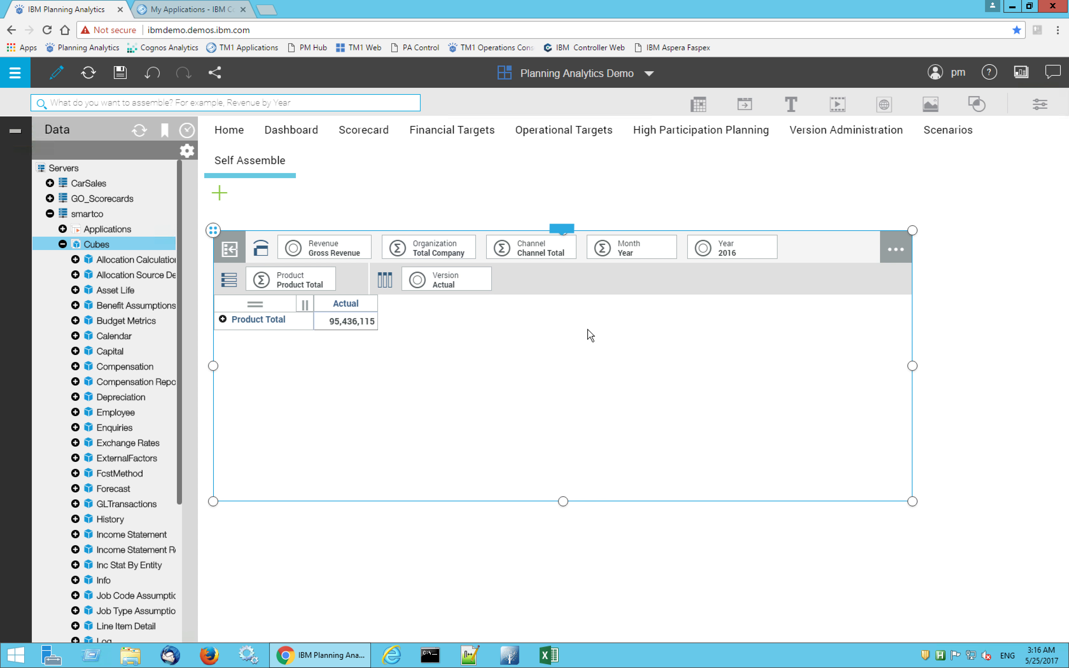
{"action": "left_click", "coordinate": [725, 258]}
{"action": "left_click", "coordinate": [717, 303]}
Rearrange the view with the Month subset M on rows and the expanded Product Total on columns, and enlarge it to fit every month
{"action": "left_click", "coordinate": [223, 320]}
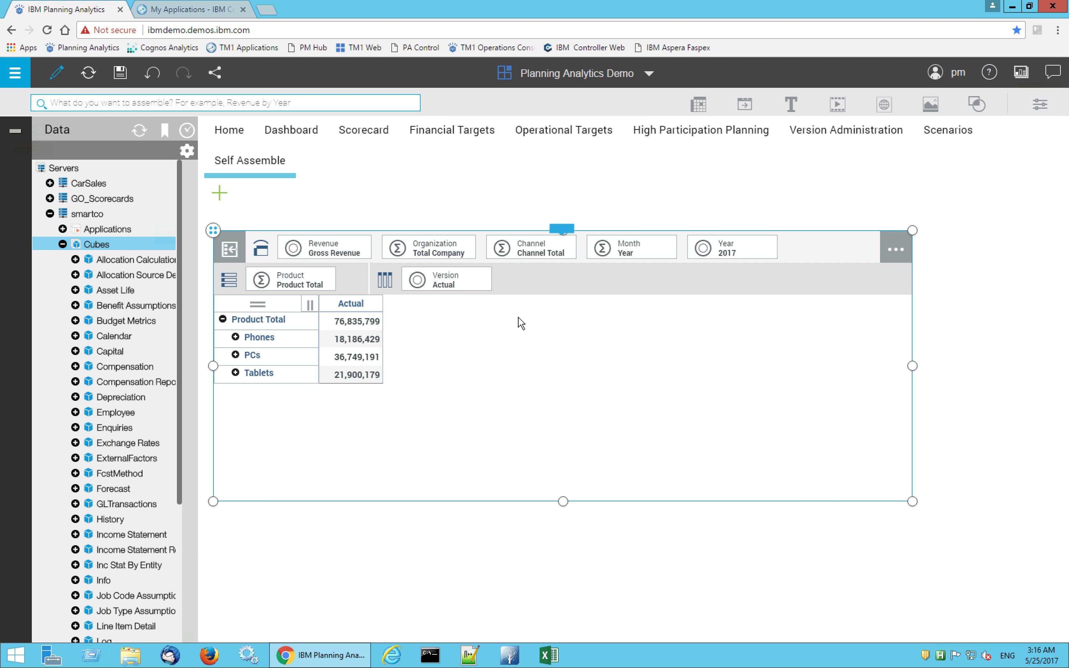
{"action": "left_click_drag", "start_coordinate": [639, 251], "coordinate": [276, 280]}
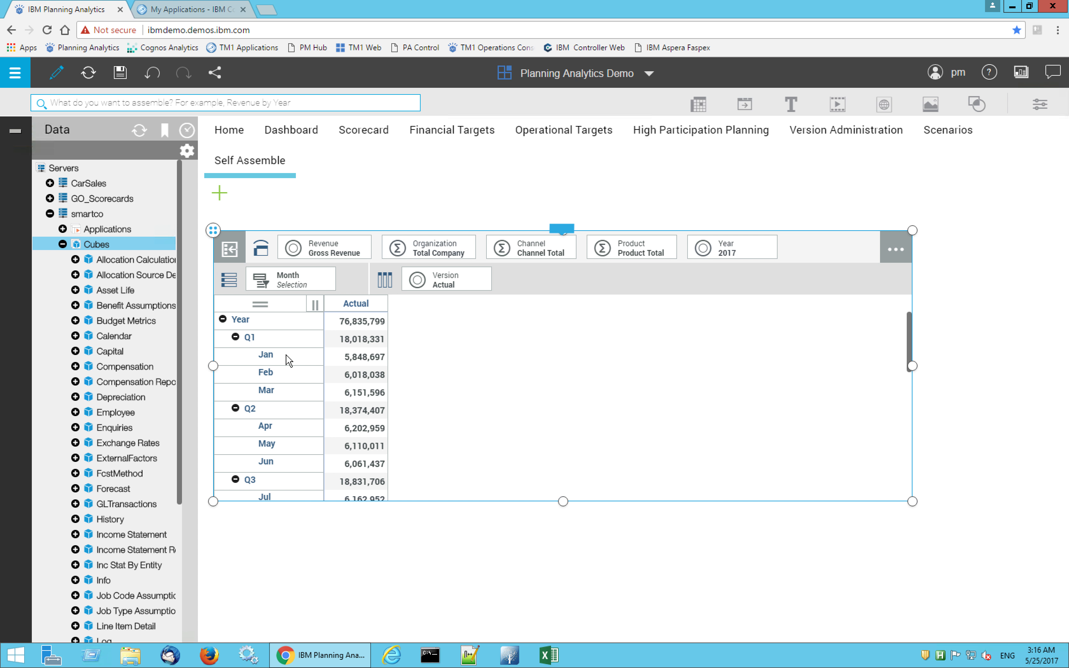
{"action": "left_click", "coordinate": [286, 285]}
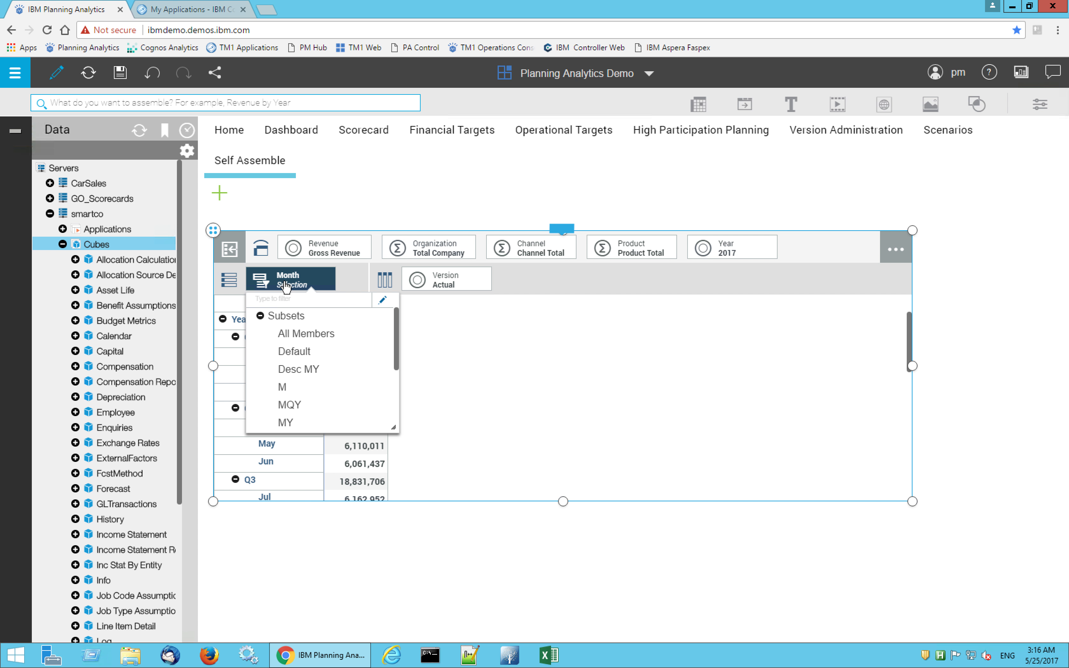
{"action": "left_click", "coordinate": [291, 387]}
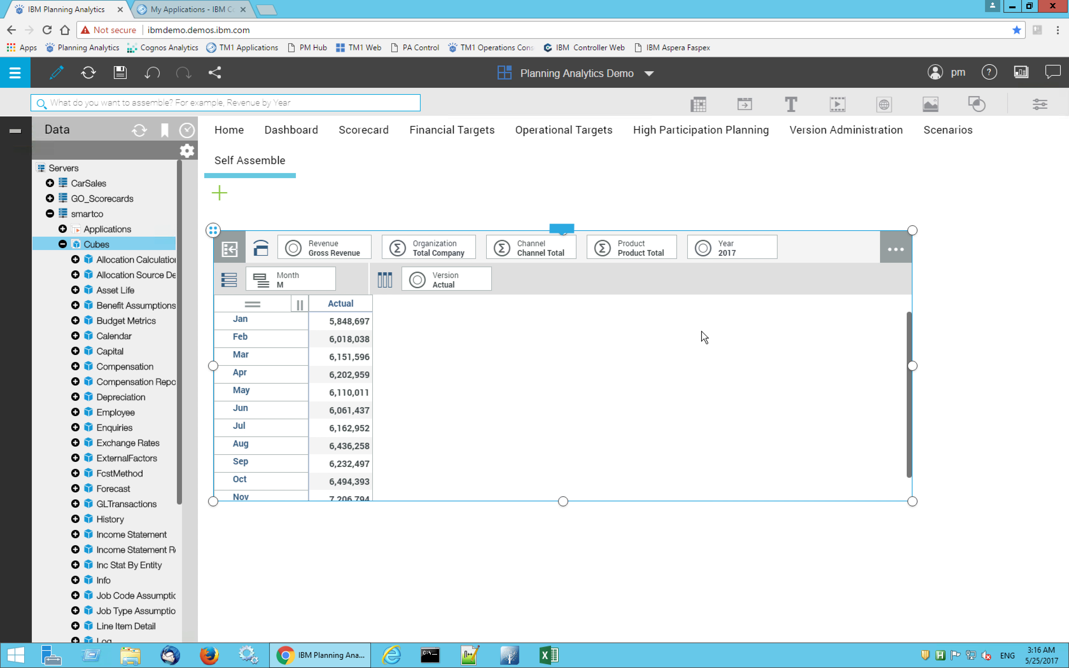
{"action": "left_click_drag", "start_coordinate": [654, 254], "coordinate": [441, 282]}
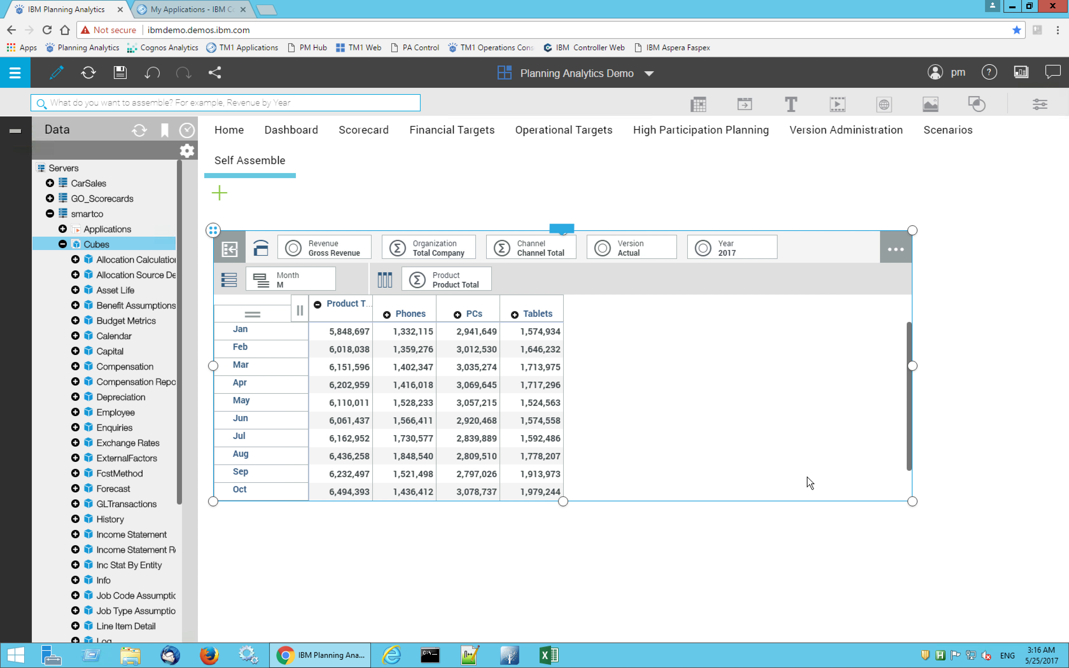
{"action": "left_click_drag", "start_coordinate": [912, 501], "coordinate": [899, 580]}
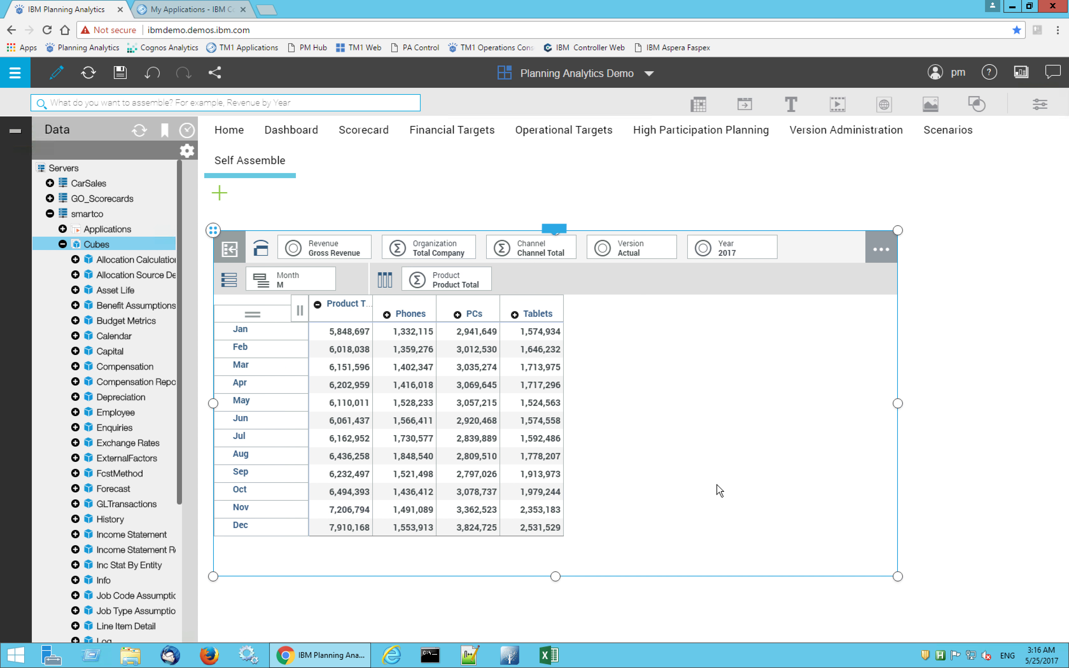
Change the Gross Revenue view's visualization to a line chart
{"action": "left_click", "coordinate": [556, 230]}
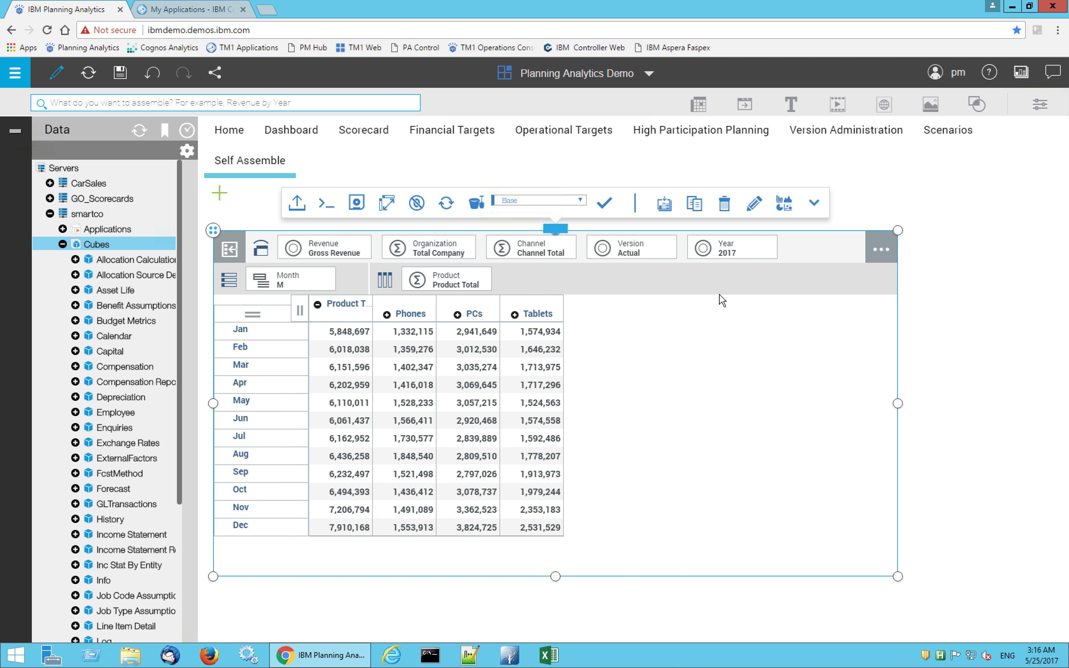
{"action": "left_click", "coordinate": [784, 204]}
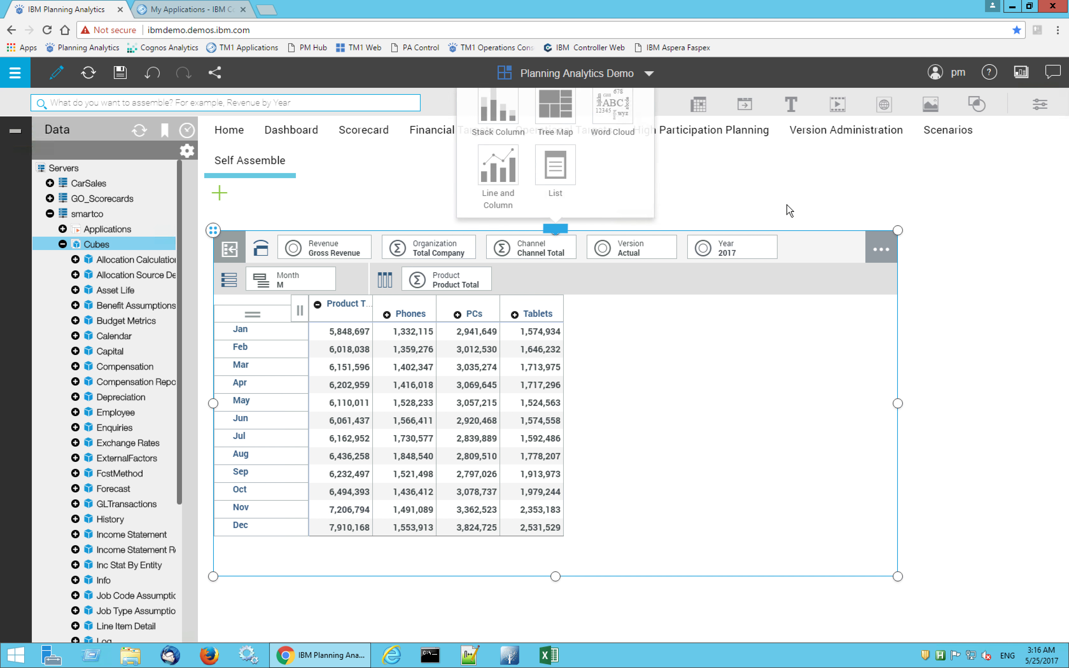
{"action": "left_click", "coordinate": [510, 211]}
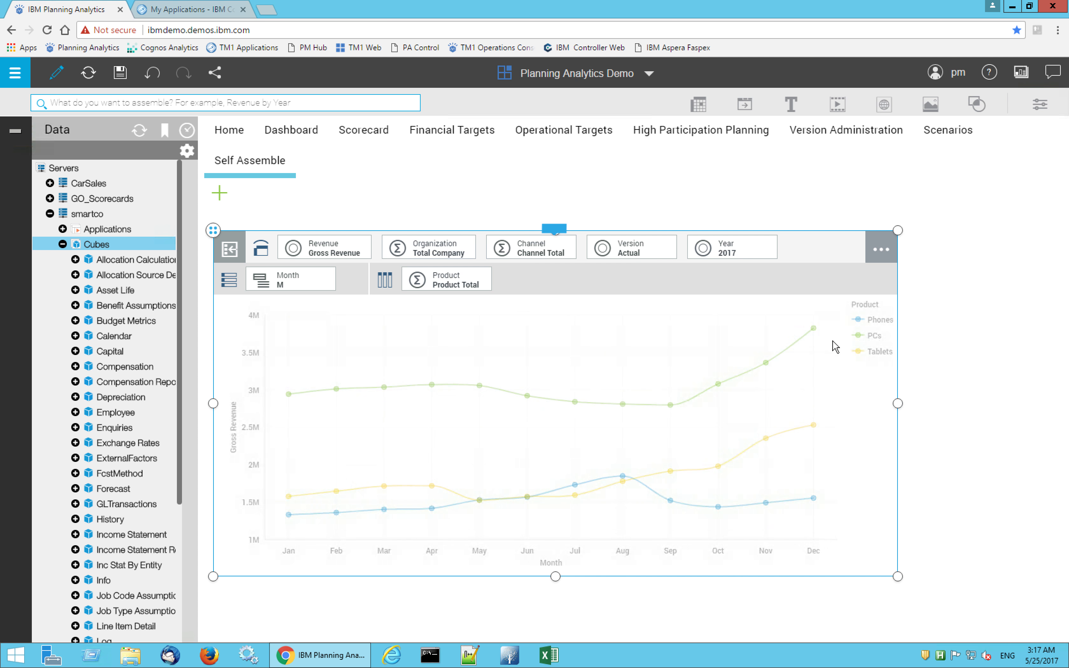
Drill down the line chart through Phones to 4G Smart Phones, and undo back to Product Total
{"action": "left_click", "coordinate": [858, 320]}
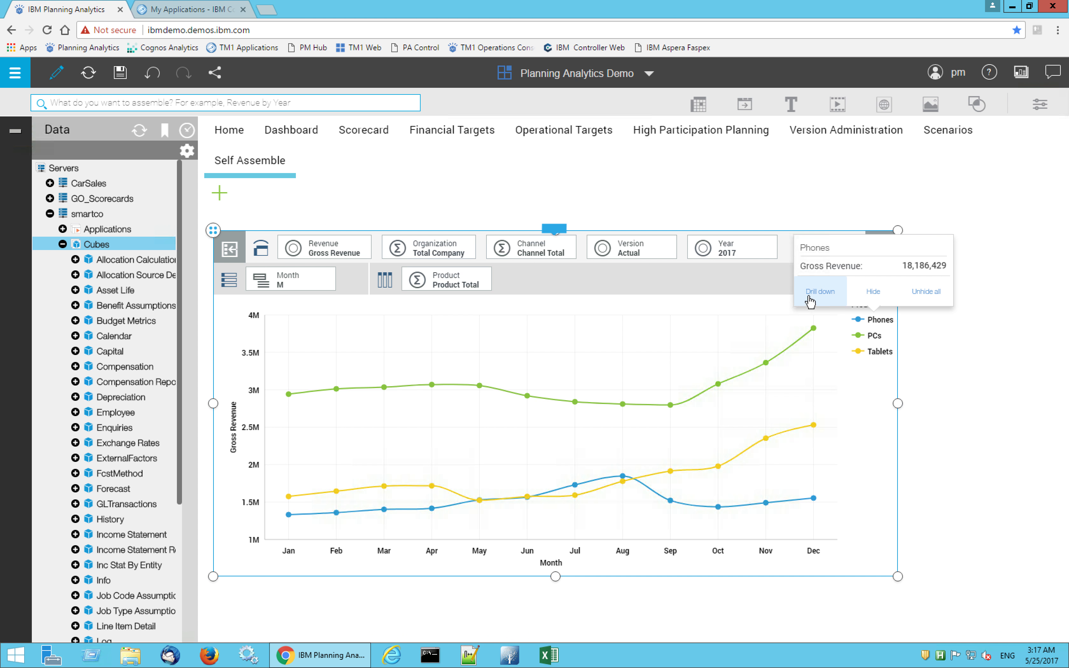
{"action": "left_click", "coordinate": [820, 291]}
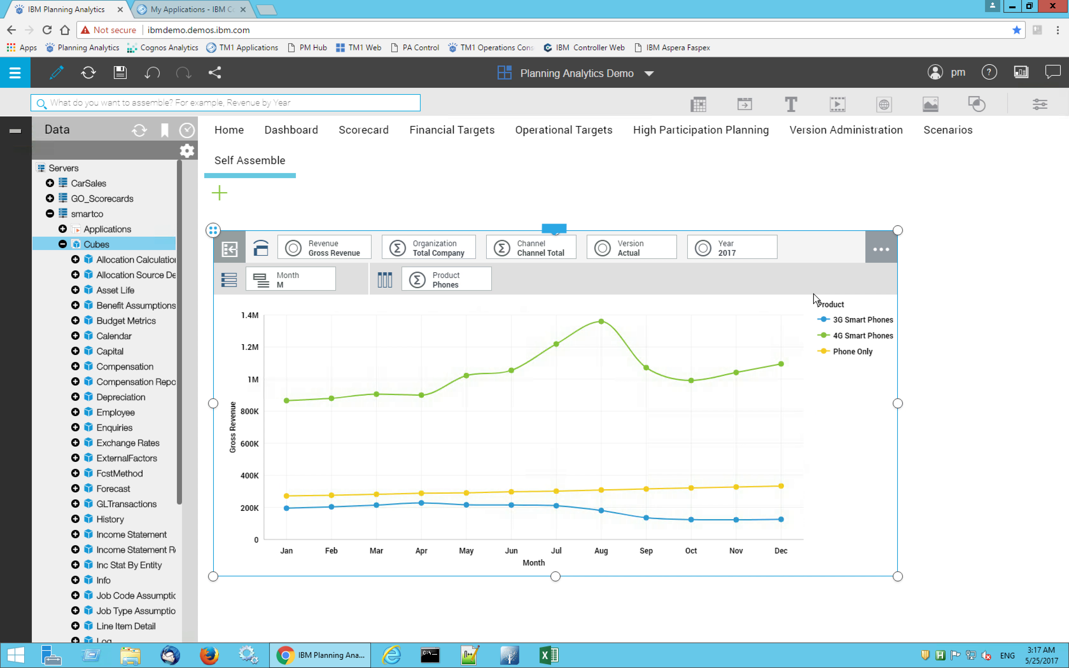
{"action": "left_click", "coordinate": [826, 336]}
{"action": "left_click", "coordinate": [790, 303]}
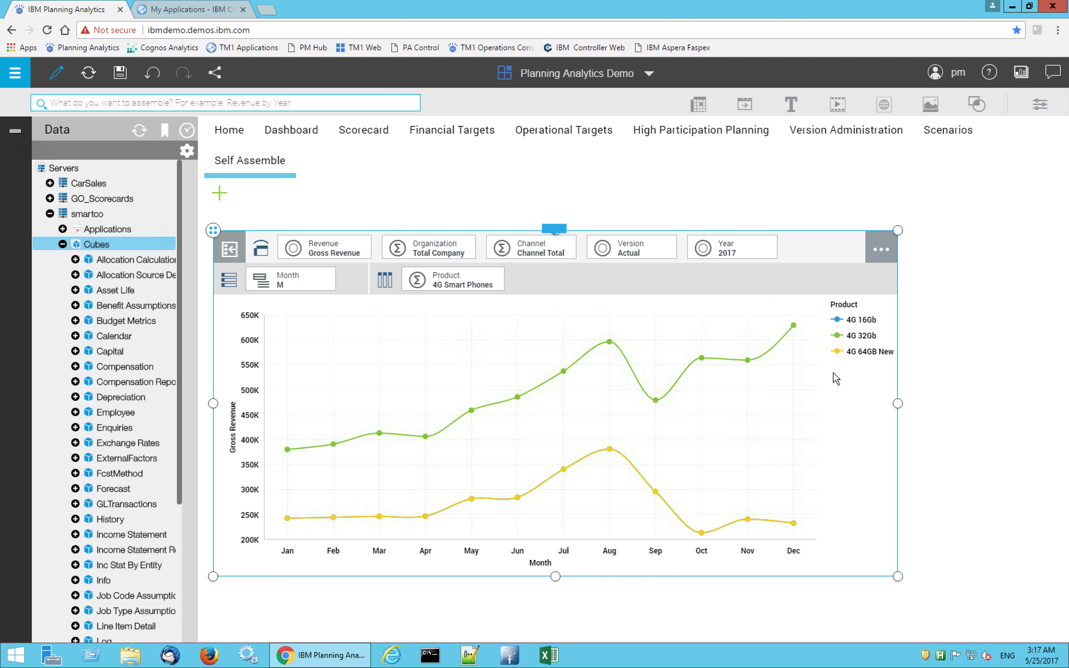
{"action": "left_click", "coordinate": [154, 74]}
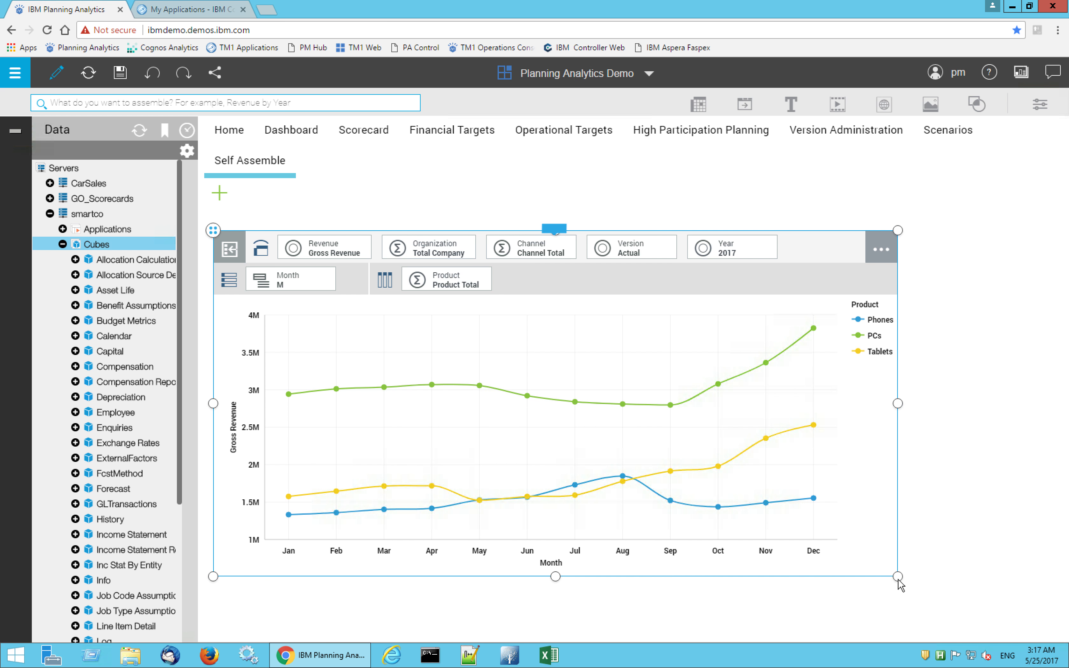
Shrink the Gross Revenue line chart to about half its width and move it toward the middle of the sheet
{"action": "left_click_drag", "start_coordinate": [898, 579], "coordinate": [861, 559]}
{"action": "left_click_drag", "start_coordinate": [658, 477], "coordinate": [557, 440]}
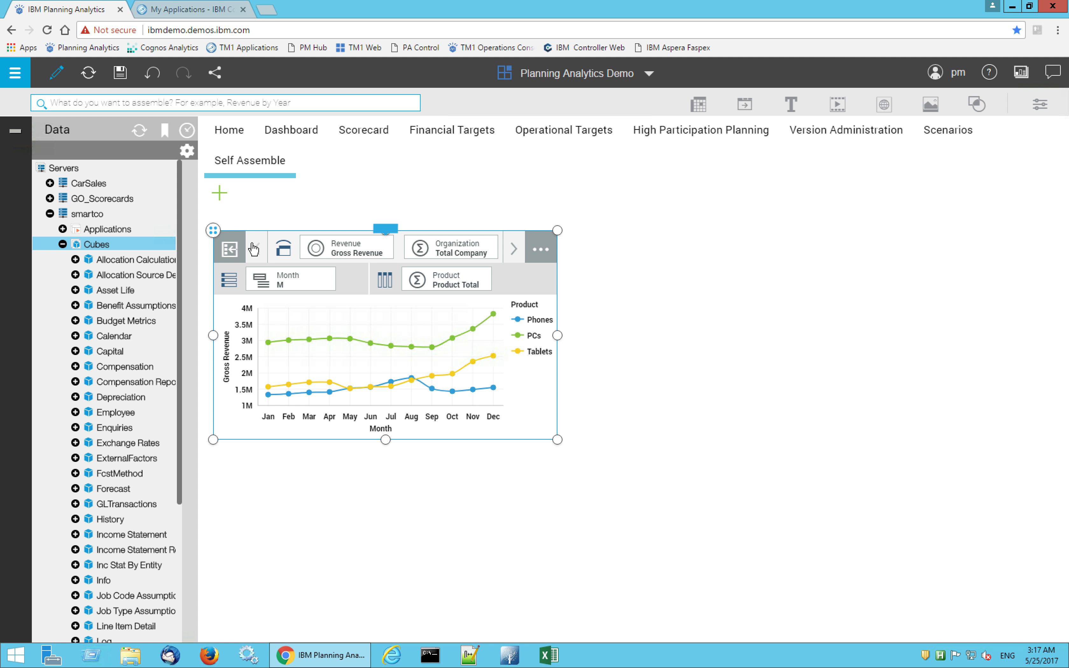
{"action": "left_click_drag", "start_coordinate": [213, 230], "coordinate": [378, 213]}
{"action": "left_click", "coordinate": [285, 270]}
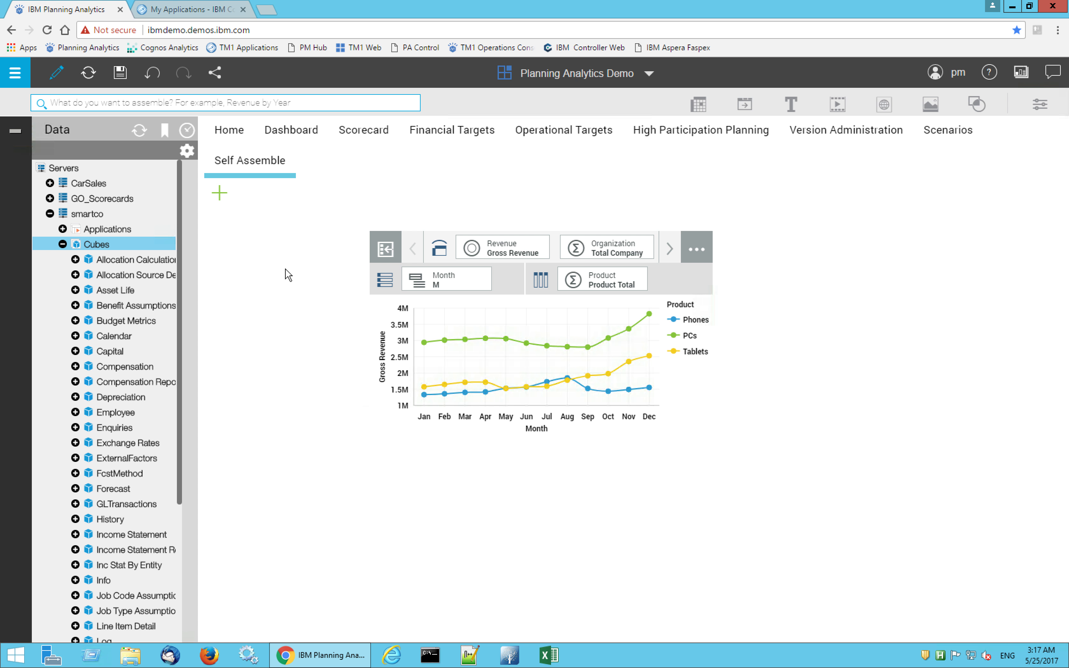
Search for "view revenue analysis by quarter" and add the smartco Revenue cube's Revenue Analysis by Quarter view to the sheet
{"action": "left_click", "coordinate": [310, 105]}
{"action": "type", "text": "view revenue"}
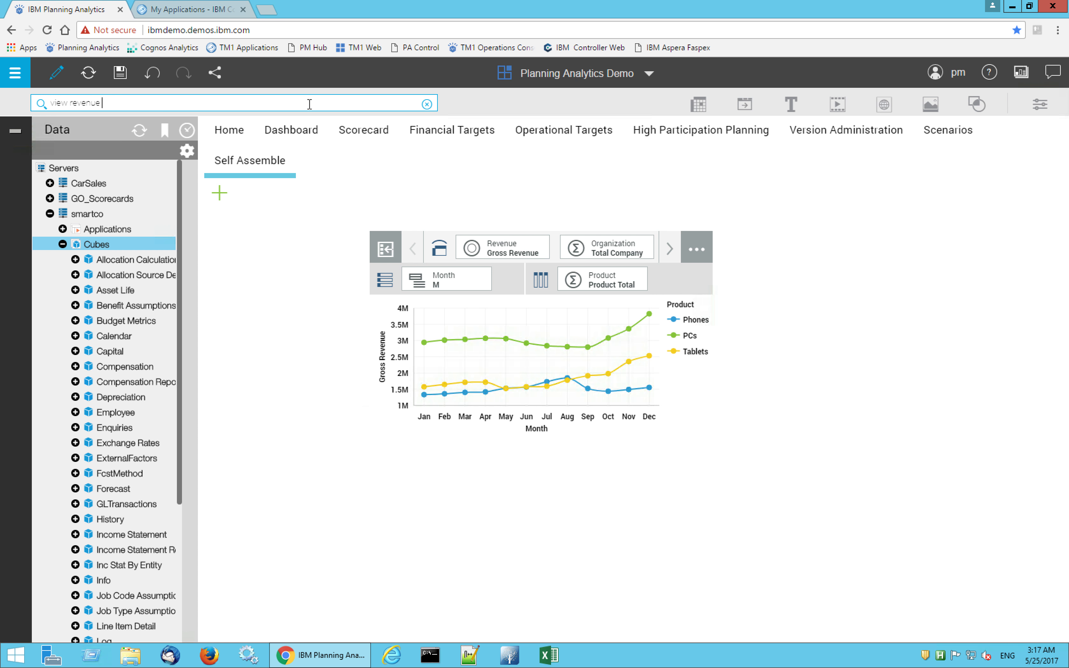
{"action": "type", "text": " analysis by quarter"}
{"action": "key", "text": "Return"}
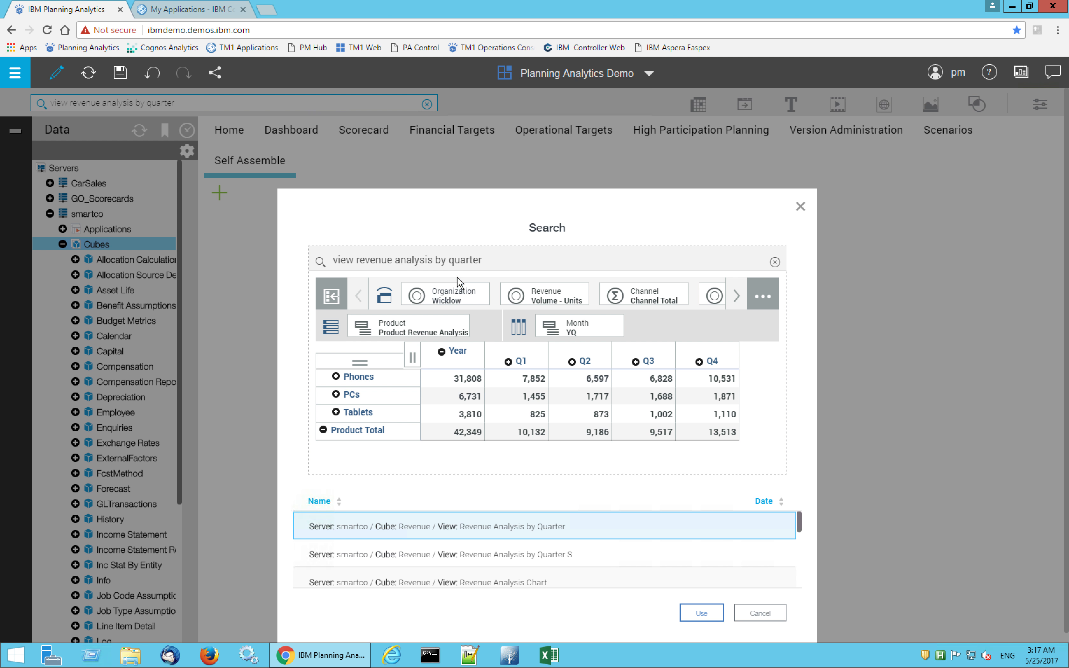
{"action": "left_click", "coordinate": [701, 614]}
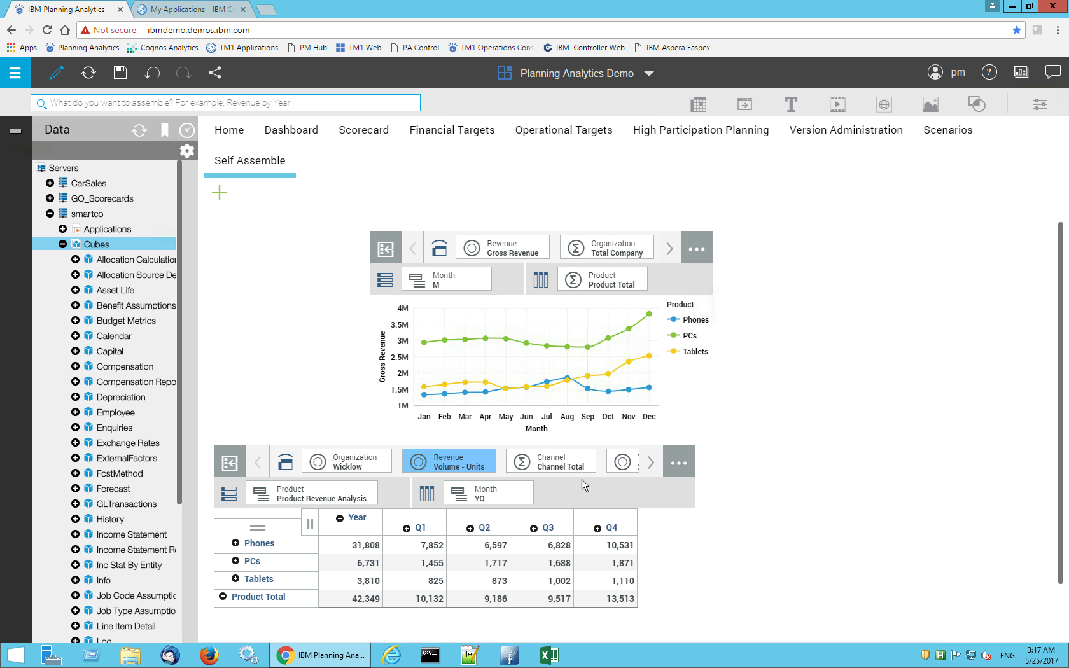
Change the Revenue Analysis by Quarter view's visualization to a column chart
{"action": "scroll", "coordinate": [629, 501], "scroll_direction": "down", "scroll_amount": 1}
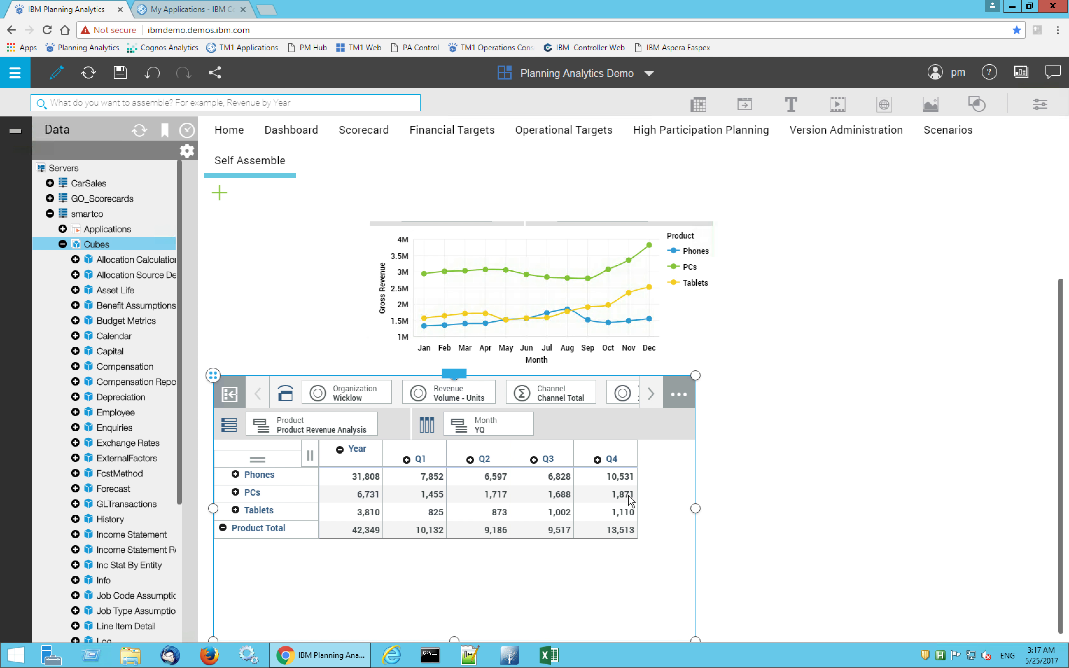
{"action": "left_click", "coordinate": [455, 374]}
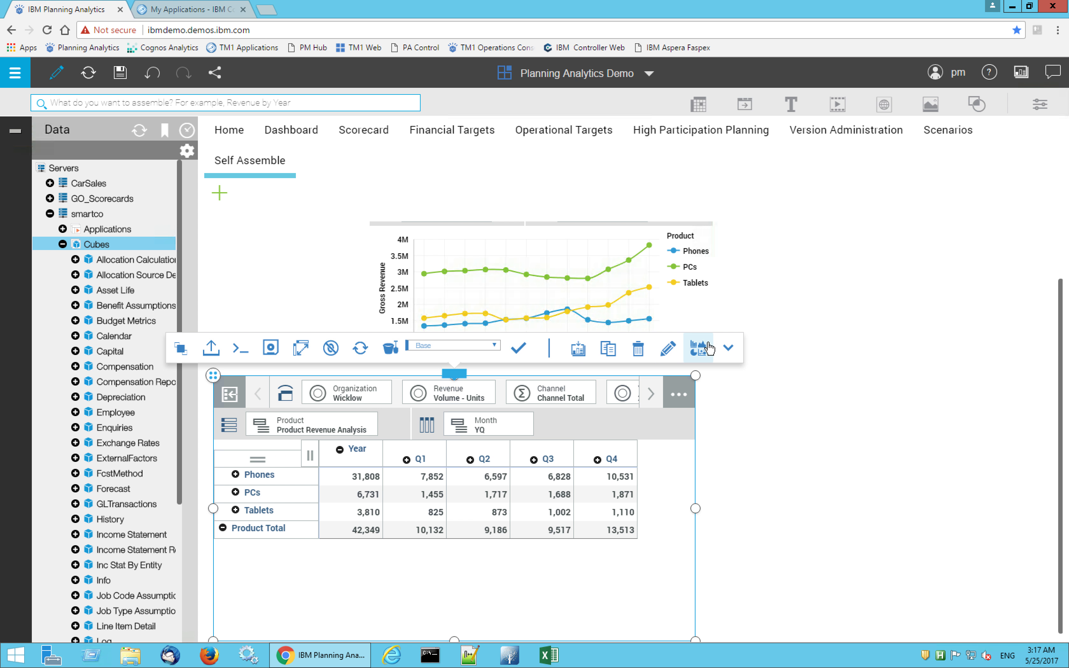
{"action": "left_click", "coordinate": [698, 348]}
{"action": "left_click", "coordinate": [516, 152]}
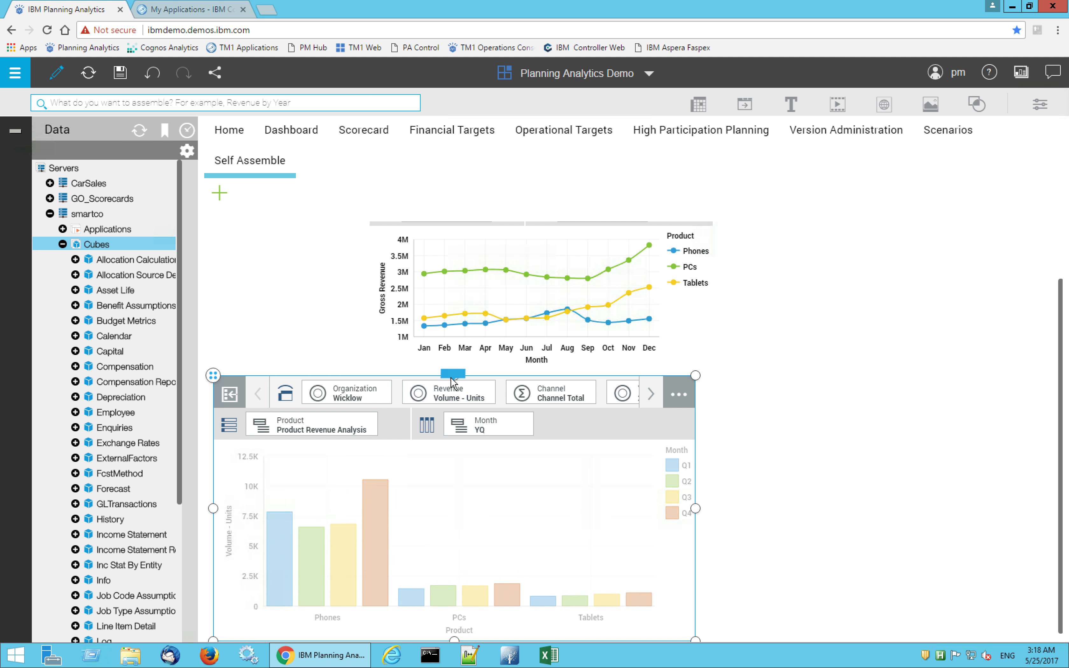
Hide the column chart's overview area, shrink the chart, and place it to the right of the line chart
{"action": "left_click", "coordinate": [454, 374]}
{"action": "left_click", "coordinate": [728, 349]}
{"action": "left_click_drag", "start_coordinate": [696, 638], "coordinate": [596, 564]}
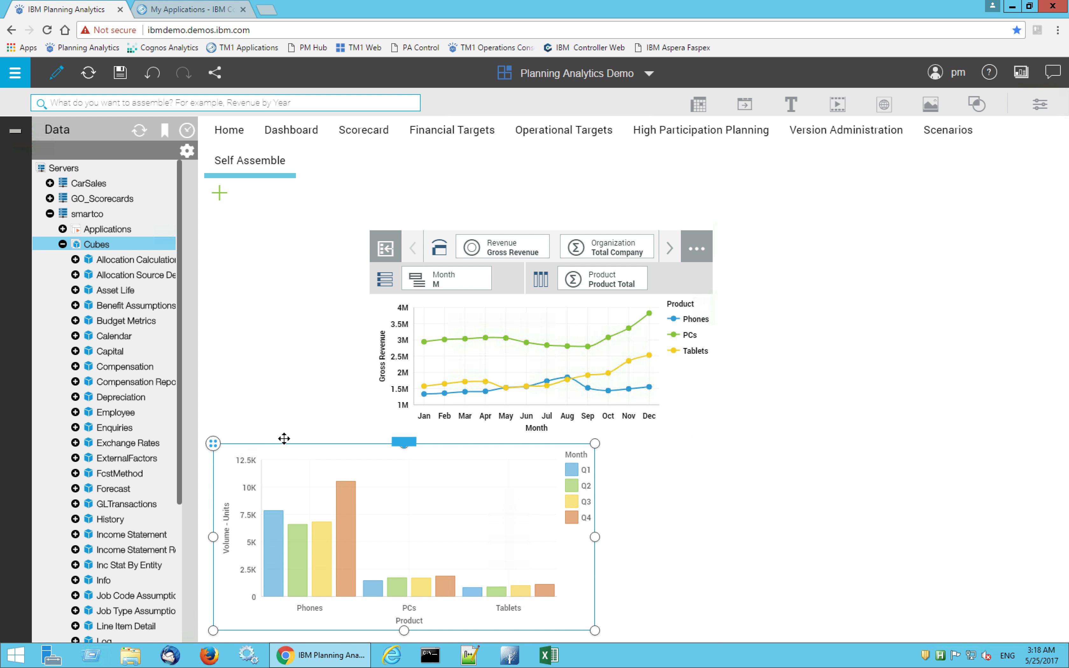
{"action": "left_click_drag", "start_coordinate": [210, 444], "coordinate": [729, 243]}
Hide the overview area of the Gross Revenue line chart and deselect the chart
{"action": "left_click", "coordinate": [511, 284]}
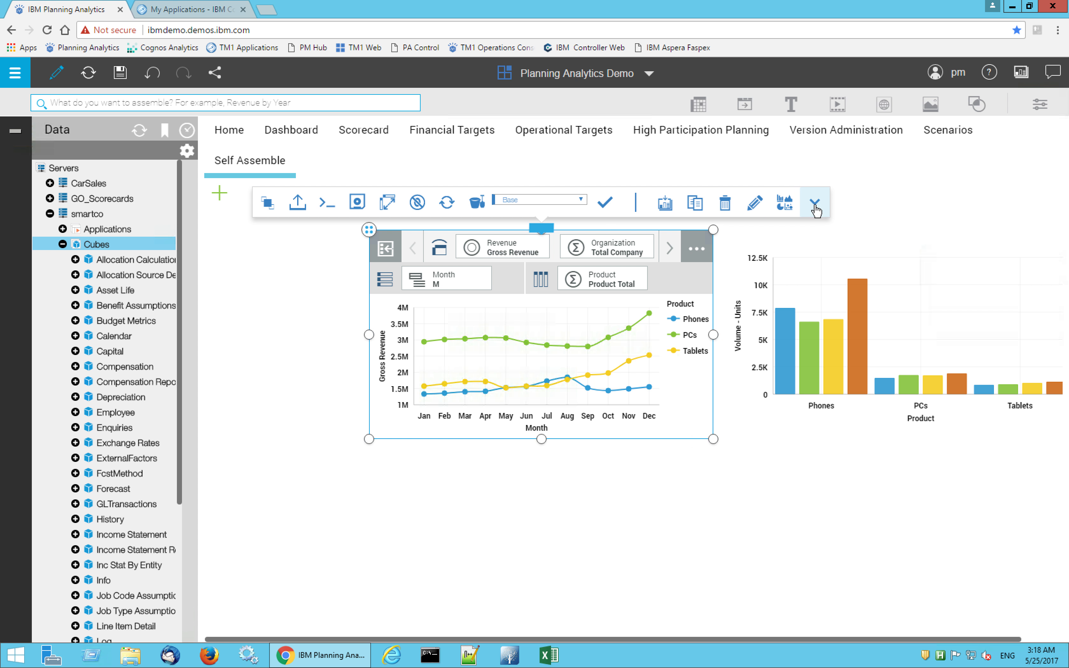
{"action": "left_click", "coordinate": [813, 203]}
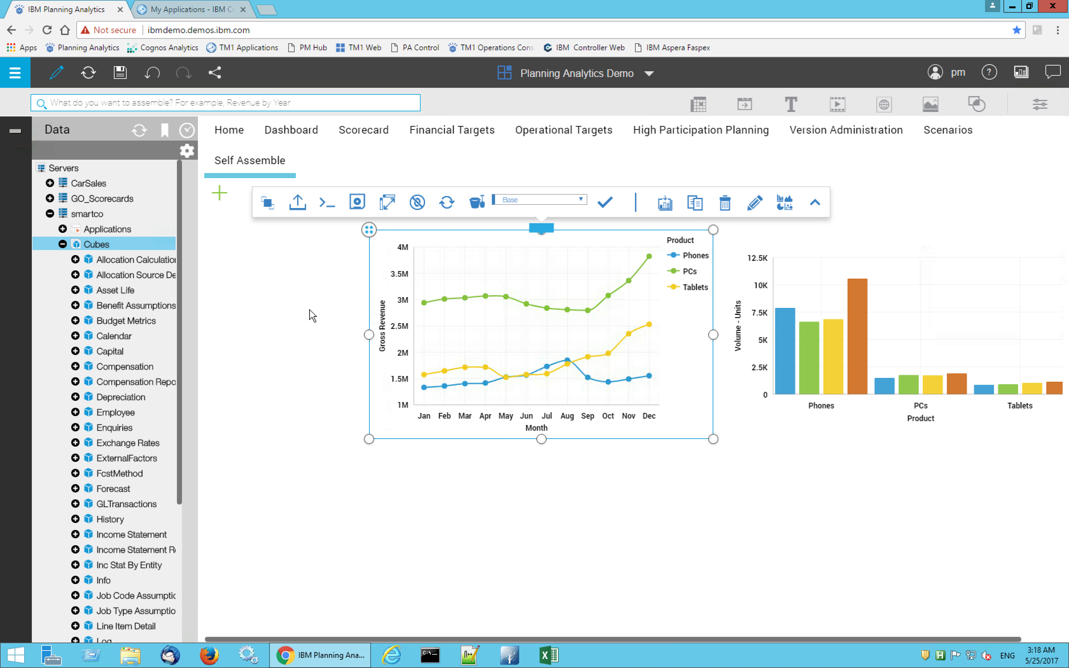
{"action": "left_click", "coordinate": [272, 305]}
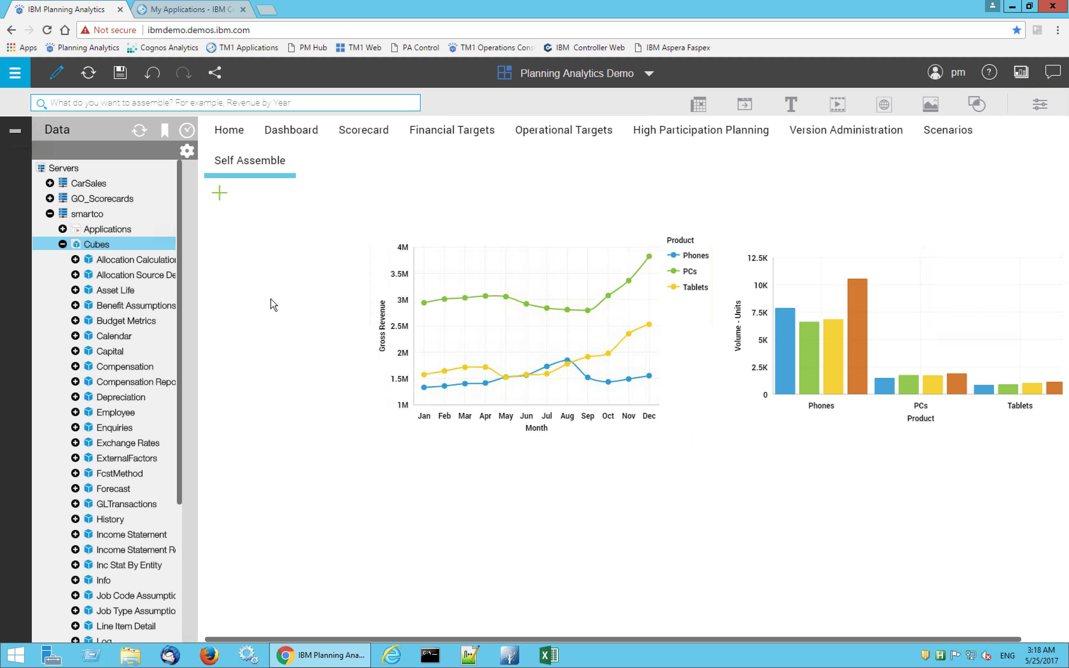
Add the bookmarked Regions set as a selector to the left of the line chart, and collapse the data tree
{"action": "left_click", "coordinate": [165, 131]}
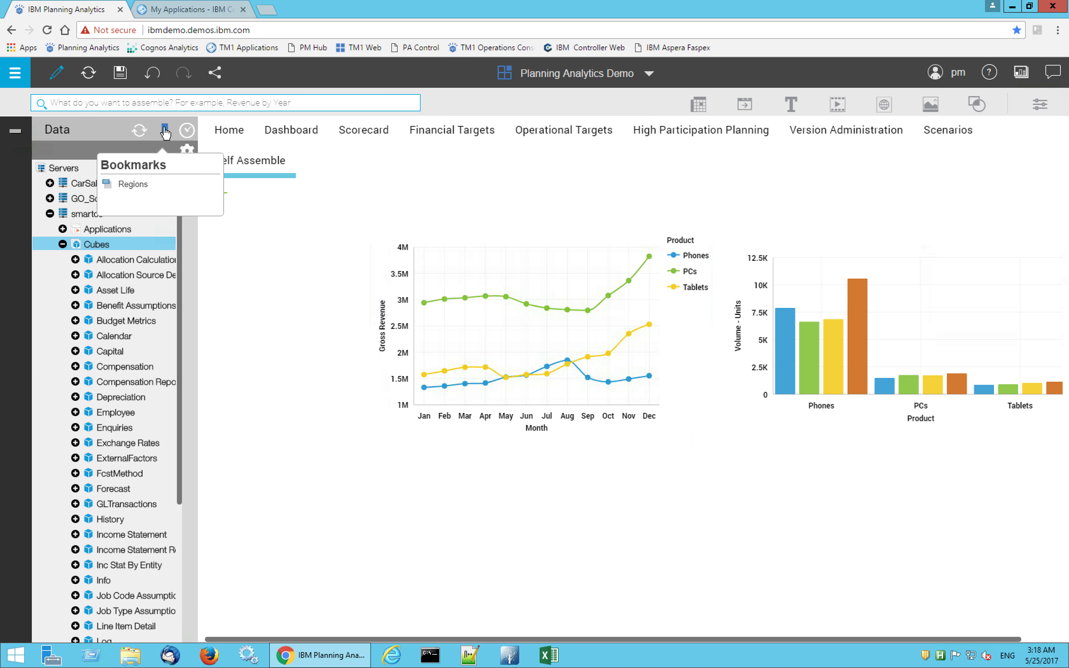
{"action": "left_click", "coordinate": [131, 185]}
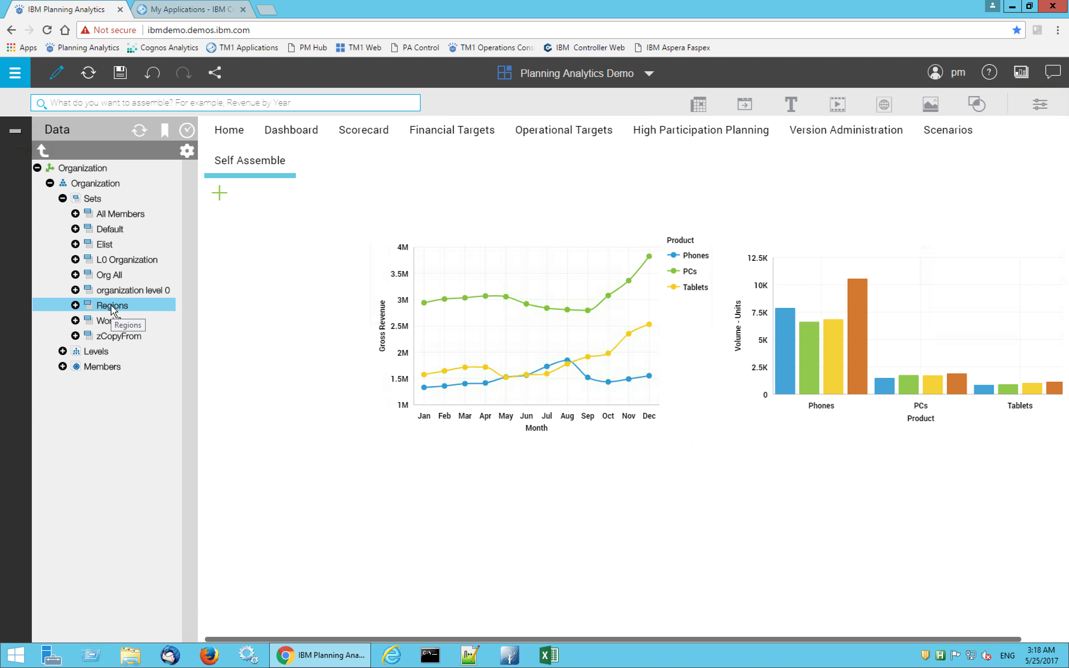
{"action": "right_click", "coordinate": [110, 304]}
{"action": "left_click", "coordinate": [128, 317]}
{"action": "left_click_drag", "start_coordinate": [780, 502], "coordinate": [279, 290]}
{"action": "left_click", "coordinate": [19, 135]}
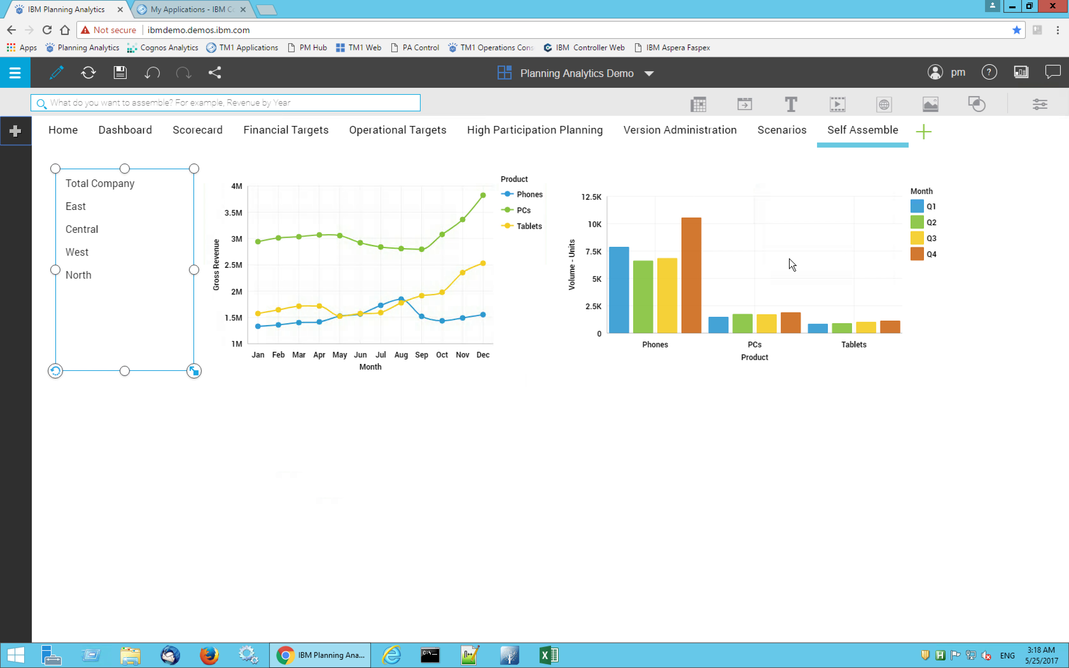
Turn on dimension synchronization for the Gross Revenue line chart, limited to the Organization dimension
{"action": "left_click", "coordinate": [444, 216]}
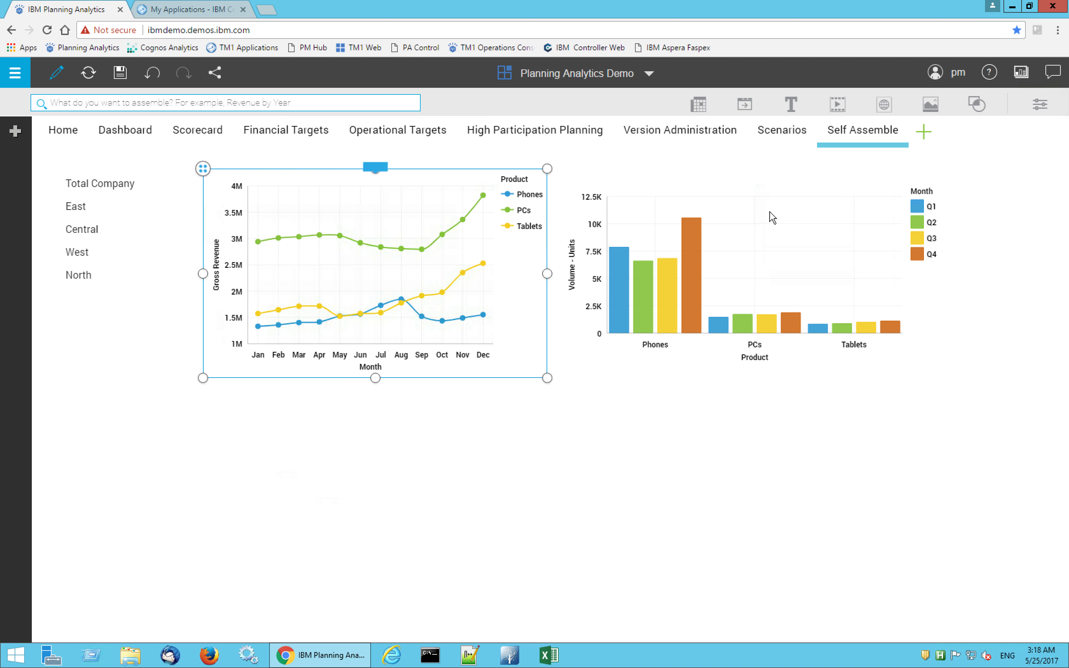
{"action": "left_click", "coordinate": [1040, 105]}
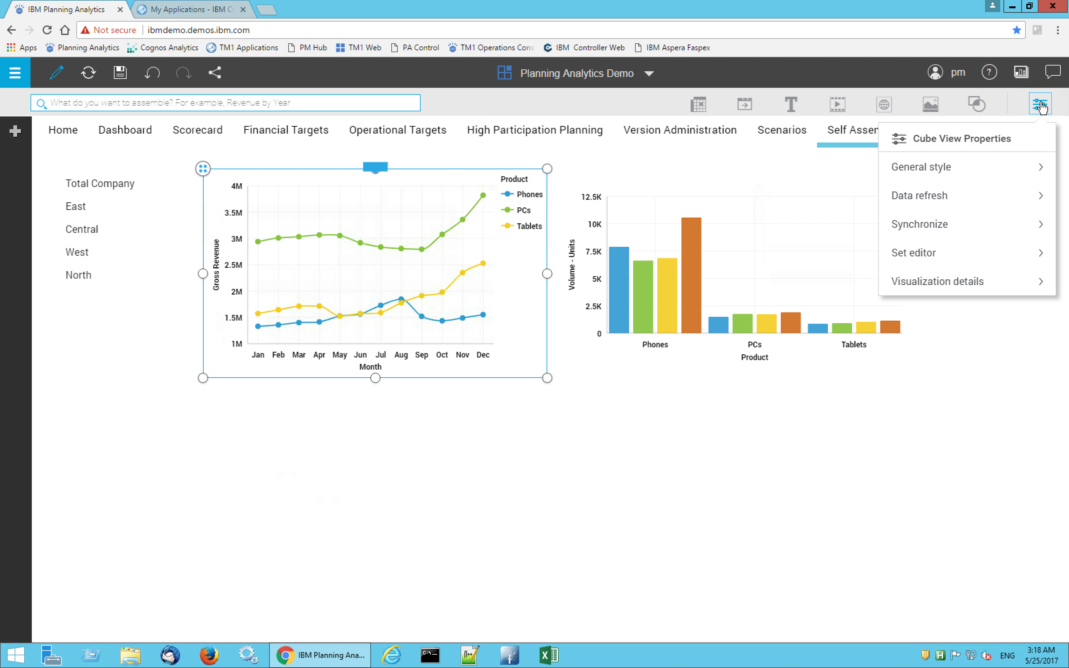
{"action": "left_click", "coordinate": [952, 226]}
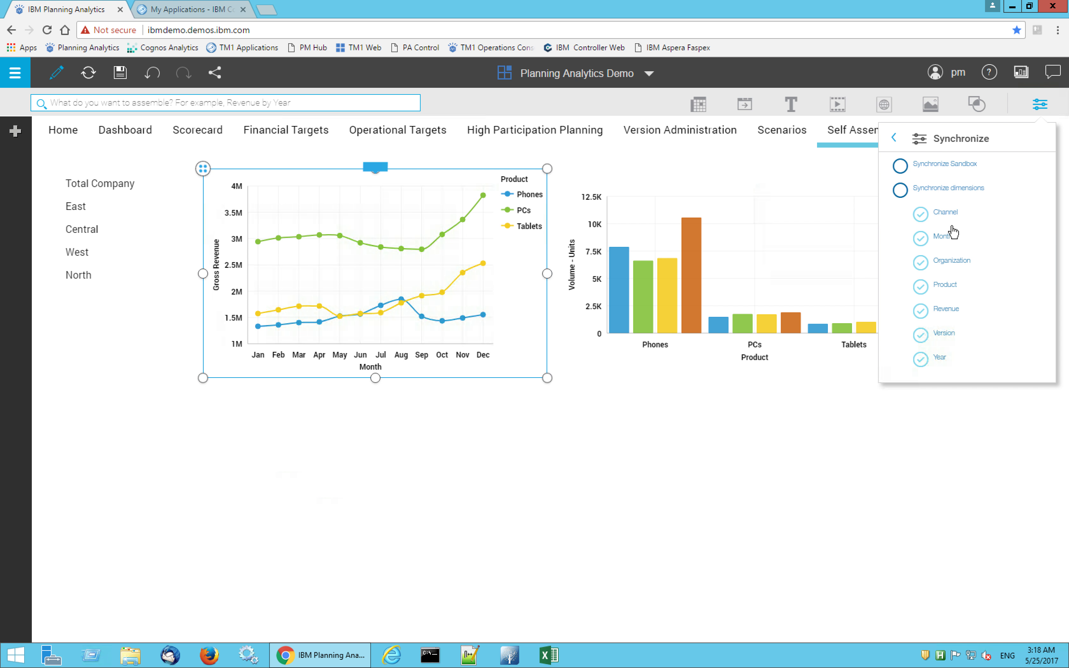
{"action": "left_click", "coordinate": [920, 215]}
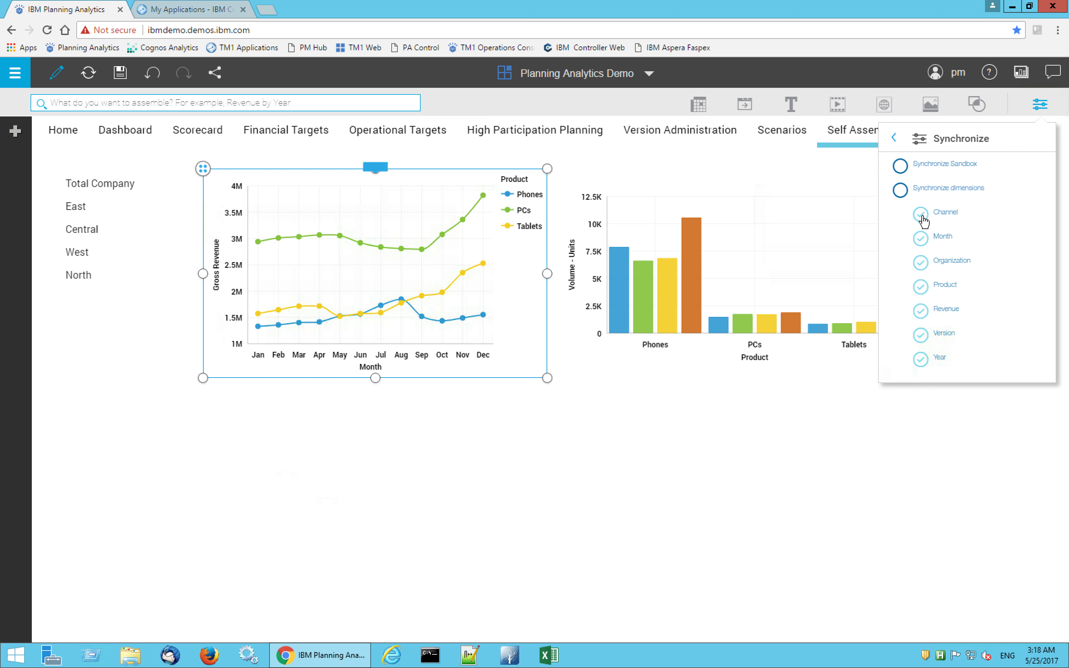
{"action": "left_click", "coordinate": [922, 241]}
{"action": "left_click", "coordinate": [921, 288]}
{"action": "left_click", "coordinate": [923, 315]}
{"action": "left_click", "coordinate": [921, 335]}
{"action": "left_click", "coordinate": [921, 359]}
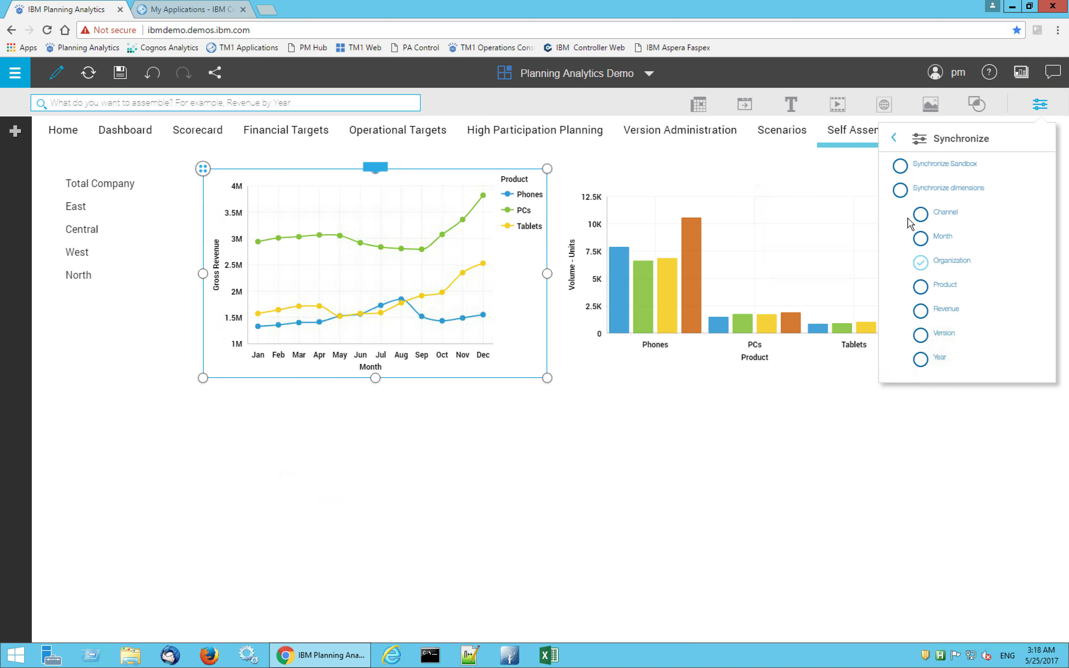
{"action": "left_click", "coordinate": [899, 196]}
Turn on dimension synchronization for the Volume - Units column chart, keeping only Organization among the synchronized dimensions
{"action": "left_click", "coordinate": [836, 239]}
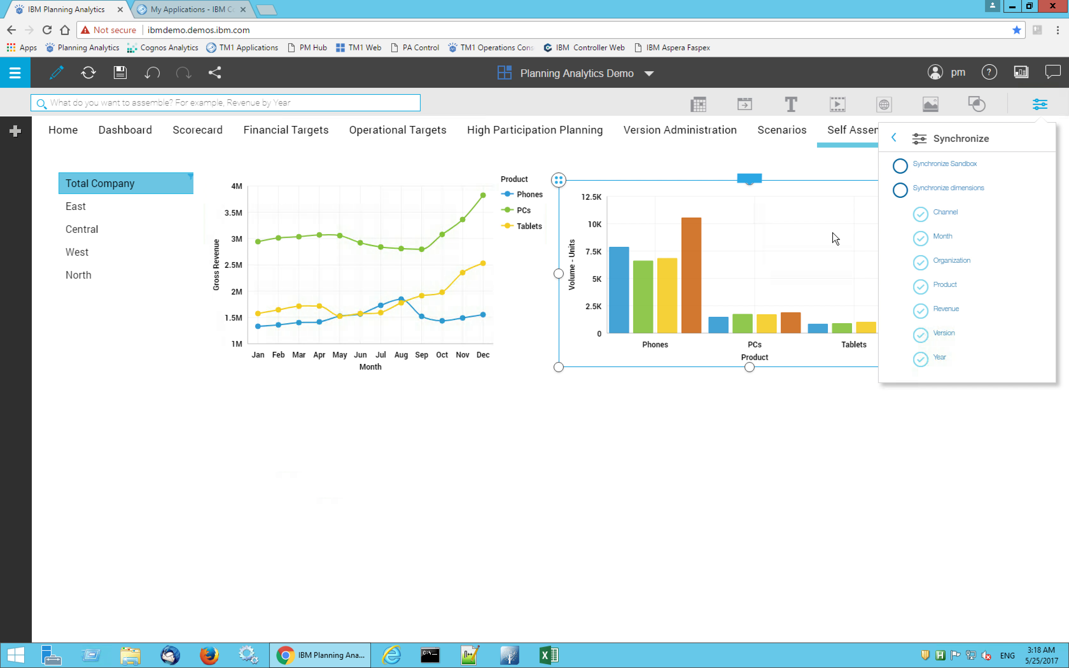
{"action": "left_click", "coordinate": [923, 215]}
{"action": "left_click", "coordinate": [922, 240]}
{"action": "left_click", "coordinate": [923, 288]}
{"action": "left_click", "coordinate": [922, 312]}
{"action": "left_click", "coordinate": [922, 336]}
{"action": "left_click", "coordinate": [922, 360]}
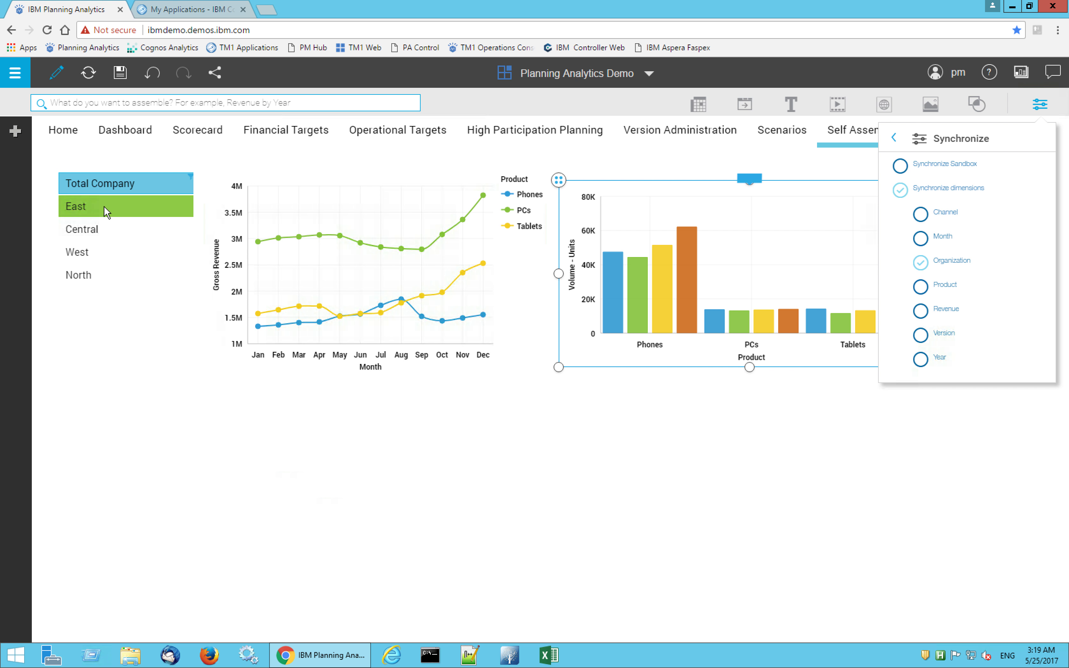
Filter both charts to East with the region selector, save the book, and leave edit mode
{"action": "left_click", "coordinate": [105, 207]}
{"action": "left_click", "coordinate": [1040, 104]}
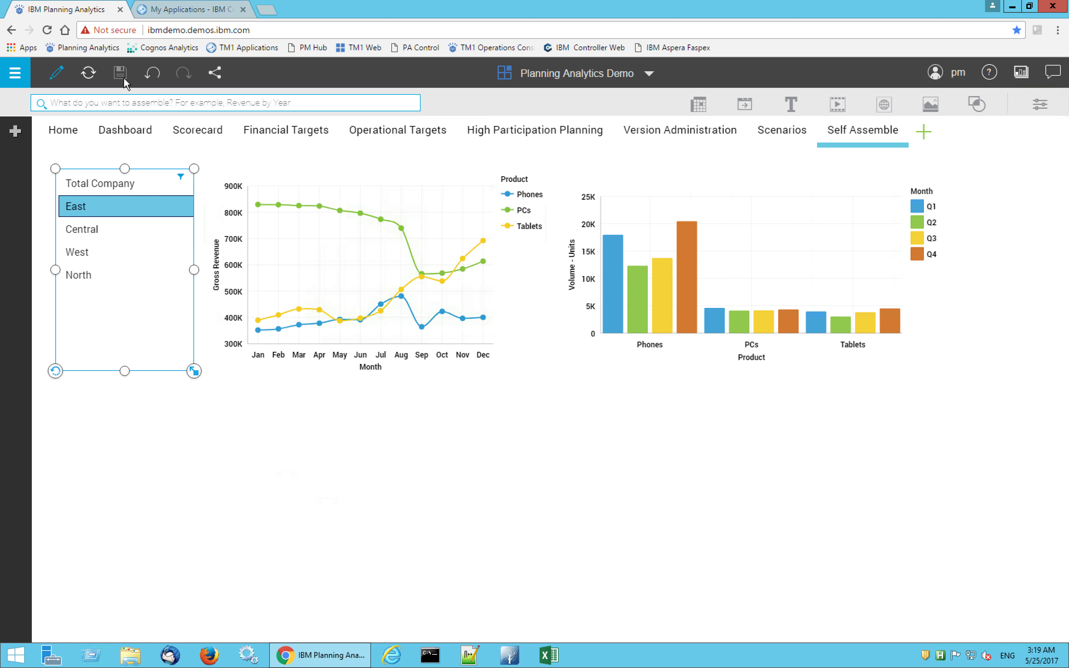
{"action": "left_click", "coordinate": [56, 78]}
Switch the region selector to Total Company, East, and back to Total Company, and return to the Home sheet
{"action": "left_click", "coordinate": [96, 151]}
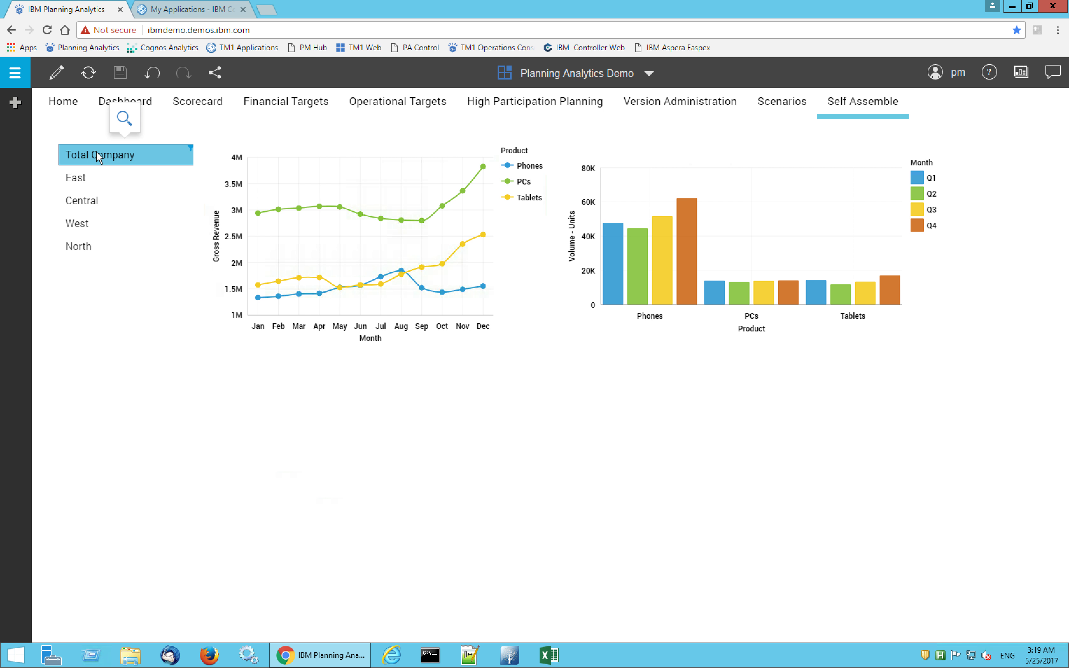
{"action": "left_click", "coordinate": [94, 177]}
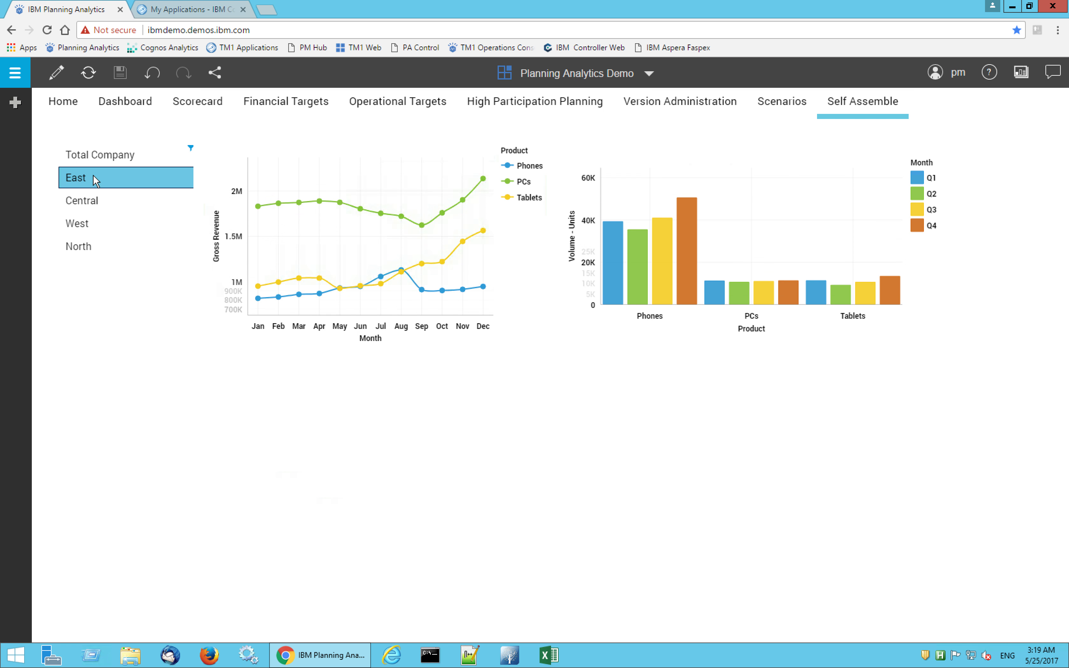
{"action": "left_click", "coordinate": [84, 155]}
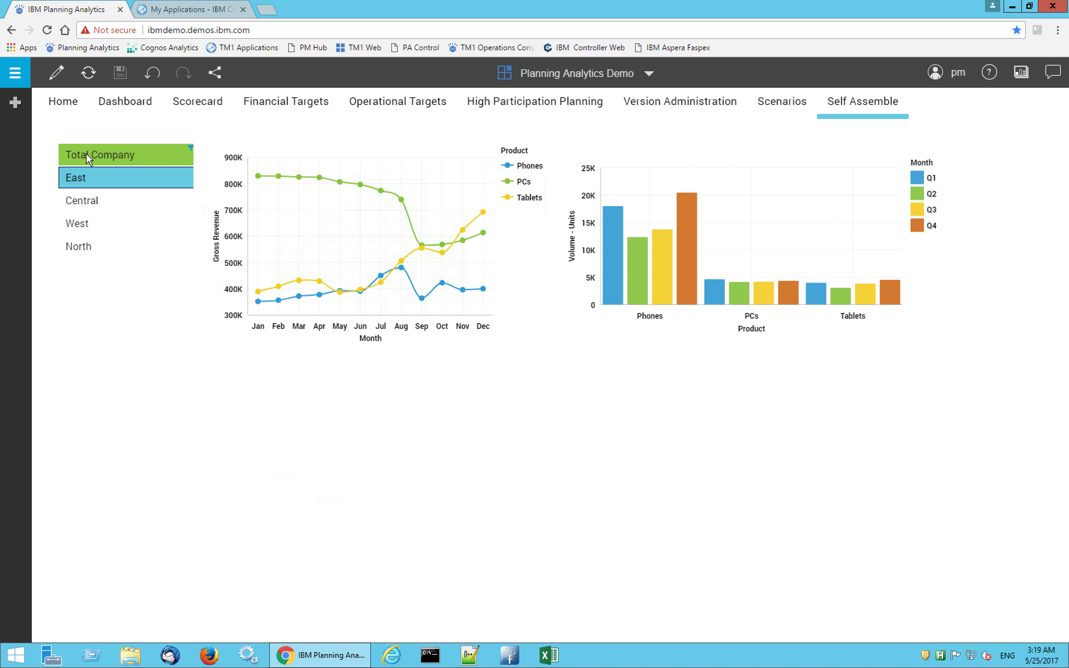
{"action": "left_click", "coordinate": [61, 110]}
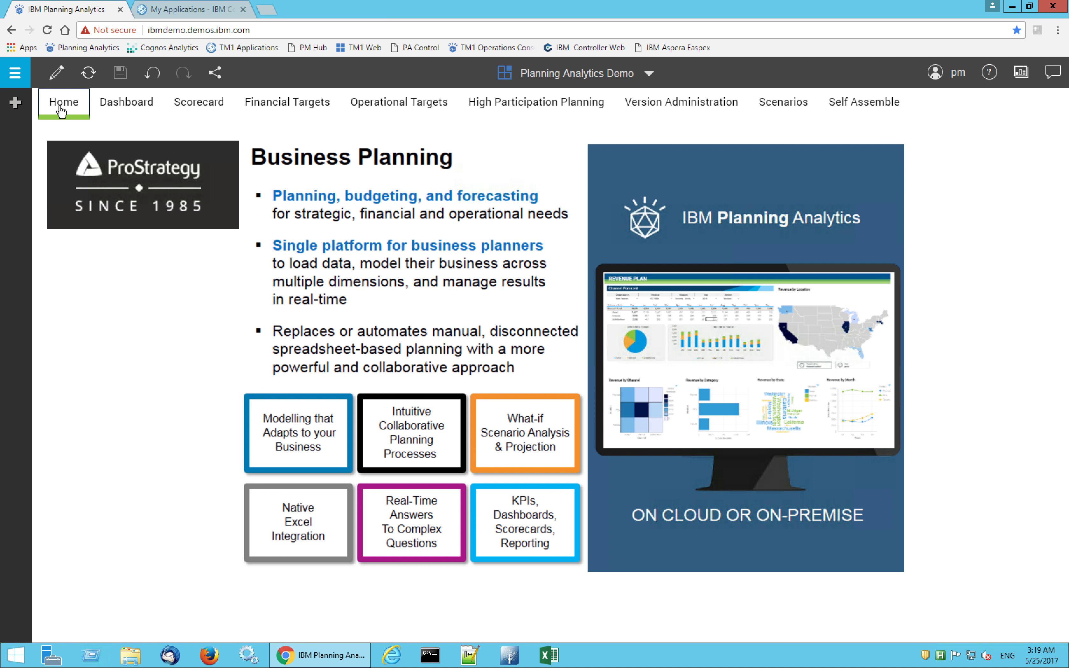